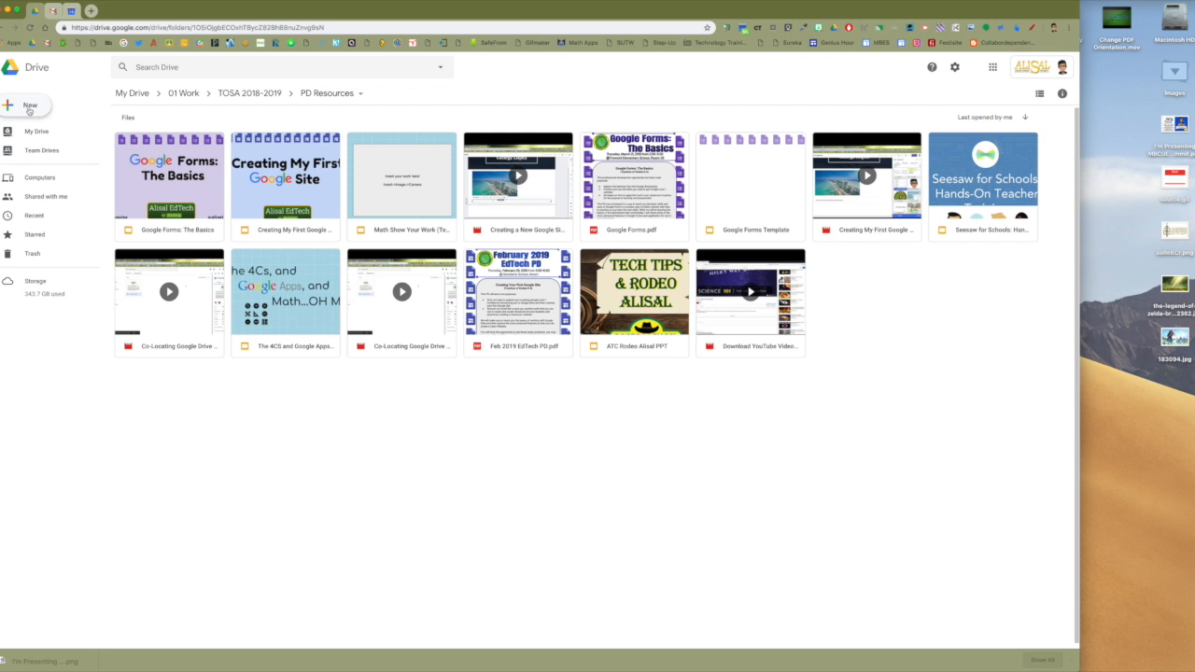
- Create a new blank Google Form in the PD Resources folder
{"action": "left_click", "coordinate": [30, 109]}
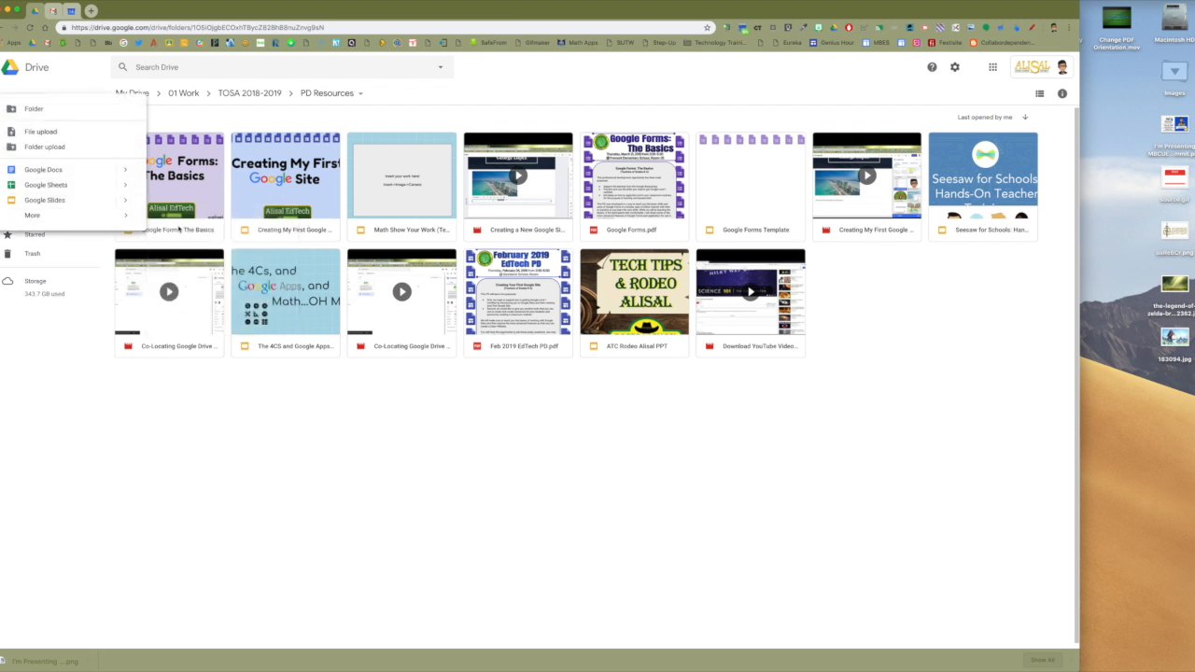
{"action": "mouse_move", "coordinate": [67, 217]}
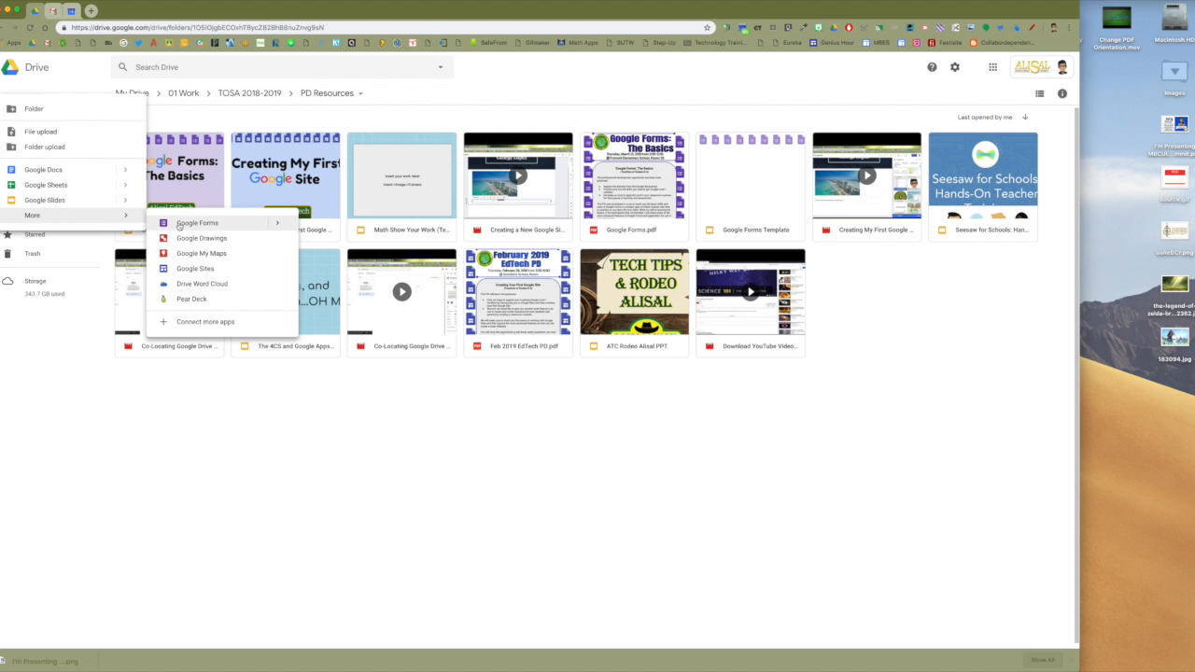
{"action": "left_click", "coordinate": [186, 224]}
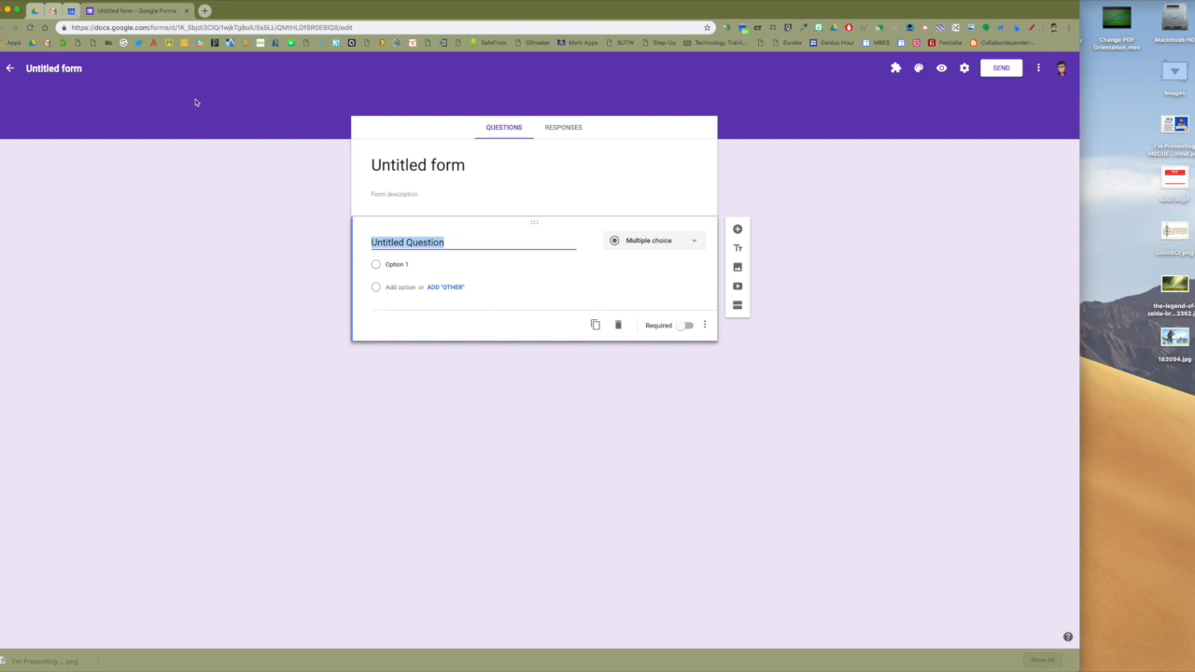
- Rename the untitled form's file as "Form Example"
{"action": "left_click", "coordinate": [81, 70]}
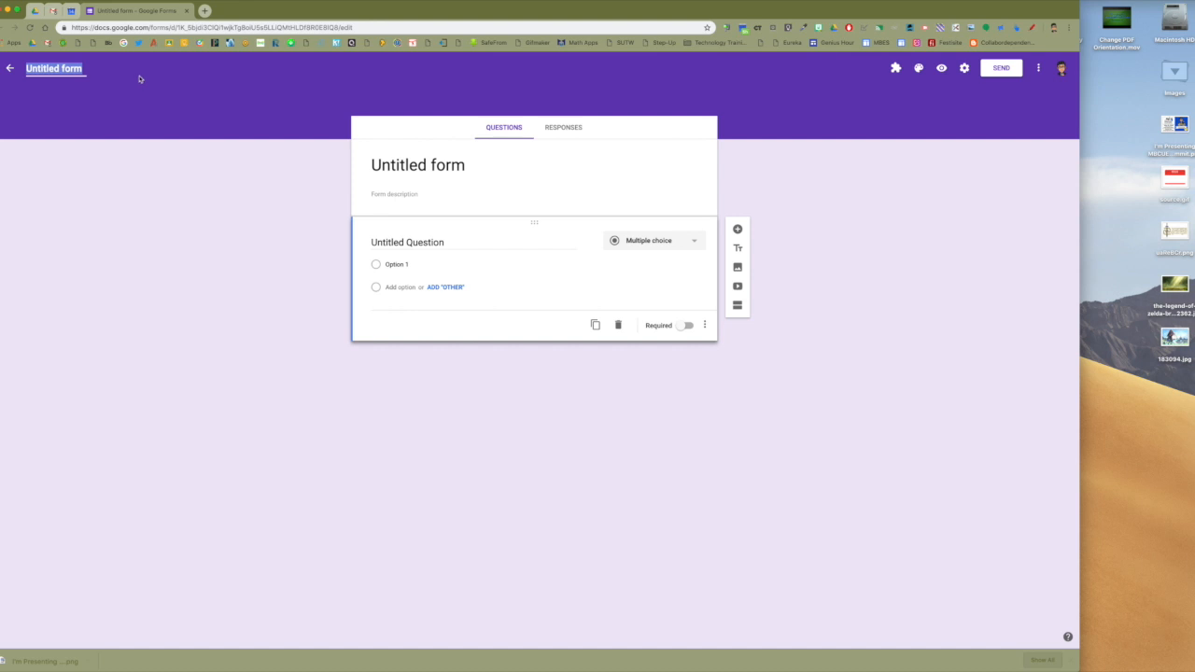
{"action": "type", "text": "F"}
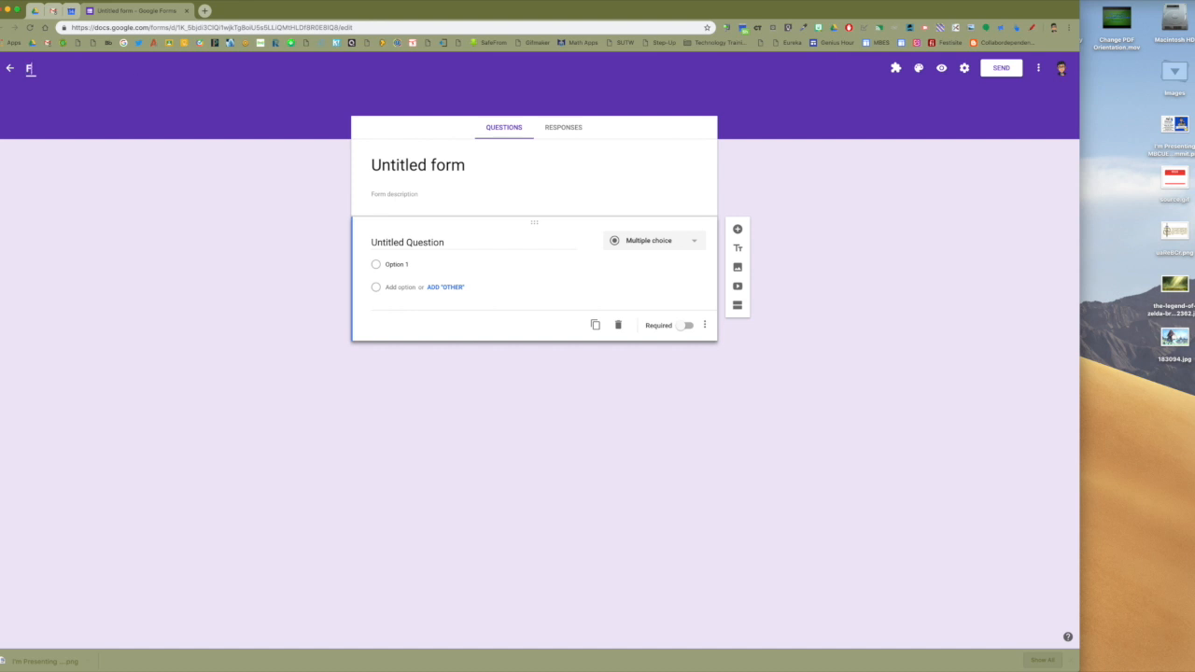
{"action": "type", "text": "orm Example"}
{"action": "left_click", "coordinate": [112, 184]}
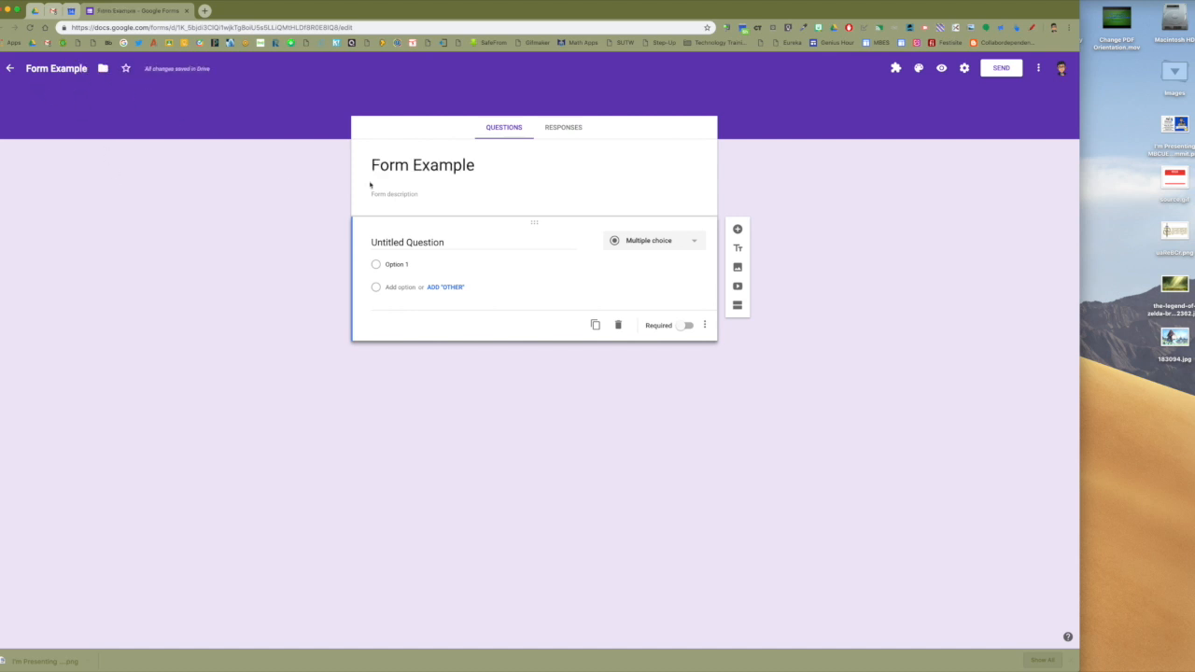
- Change the title heading inside the form to "My First Google Form"
{"action": "triple_click", "coordinate": [479, 166]}
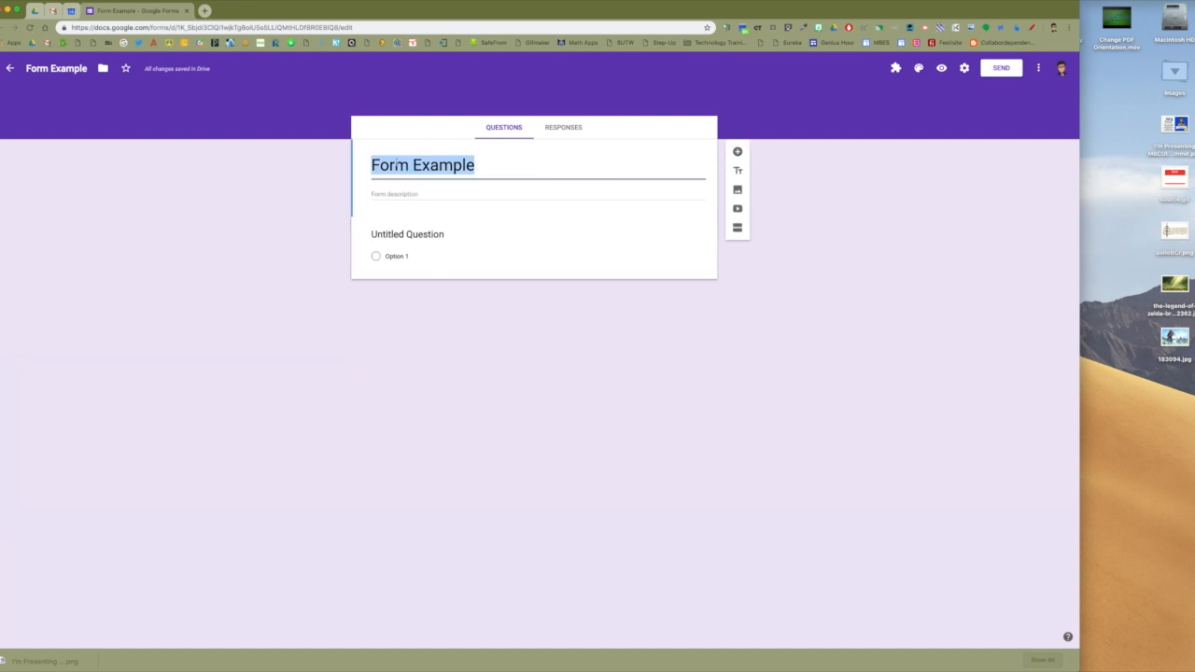
{"action": "type", "text": "My "}
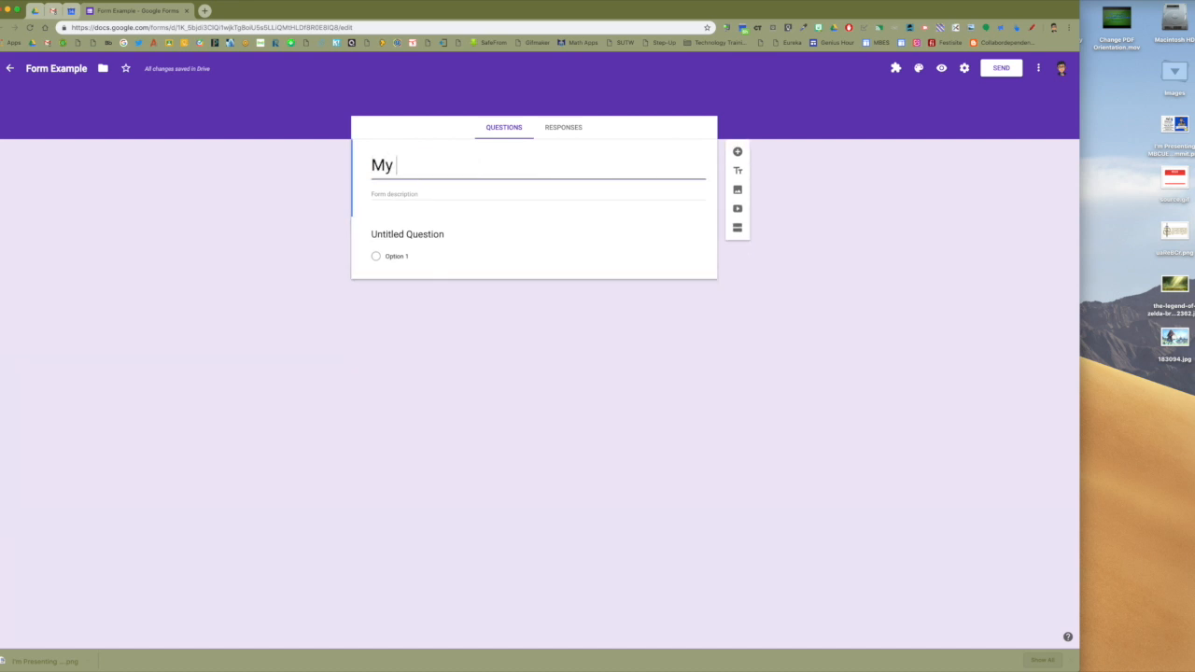
{"action": "type", "text": "First Google Form"}
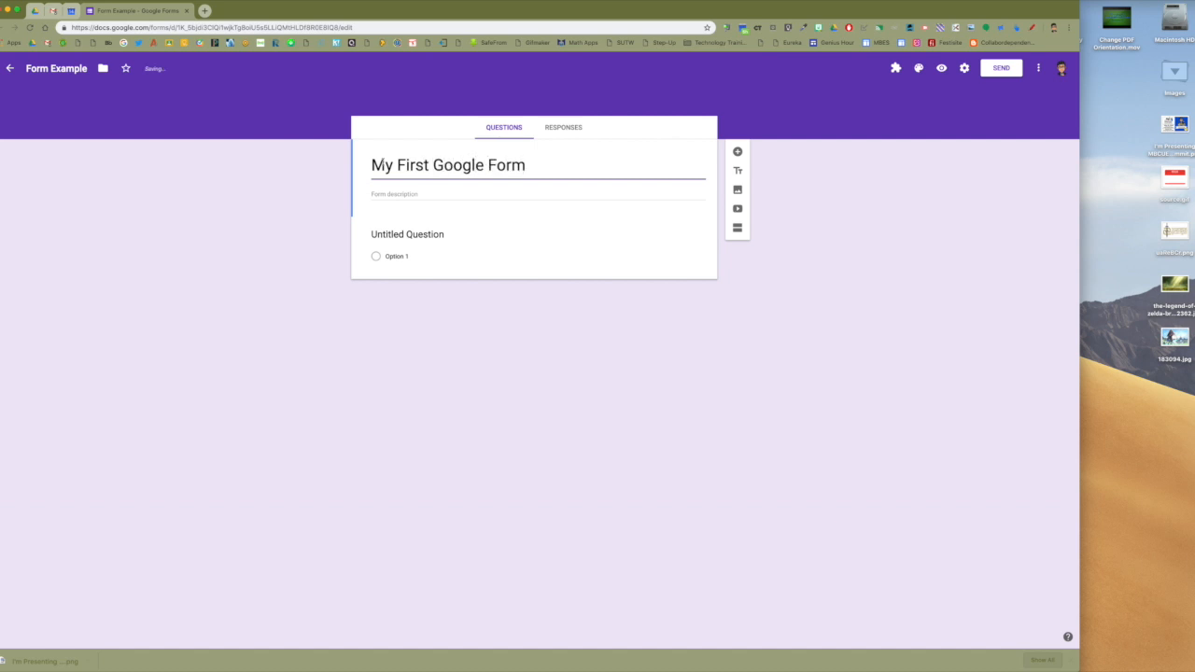
{"action": "left_click", "coordinate": [270, 312]}
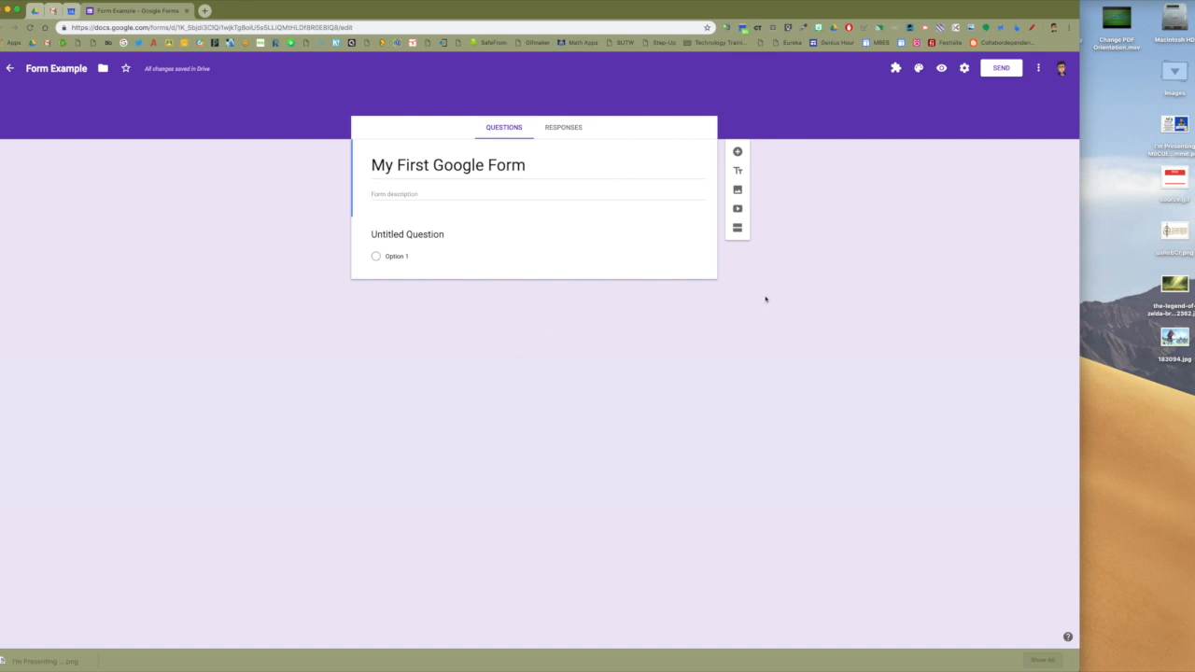
- Set the form's header to the white flowers and butterfly photo from the Other theme category, then close the theme options
{"action": "left_click", "coordinate": [919, 69]}
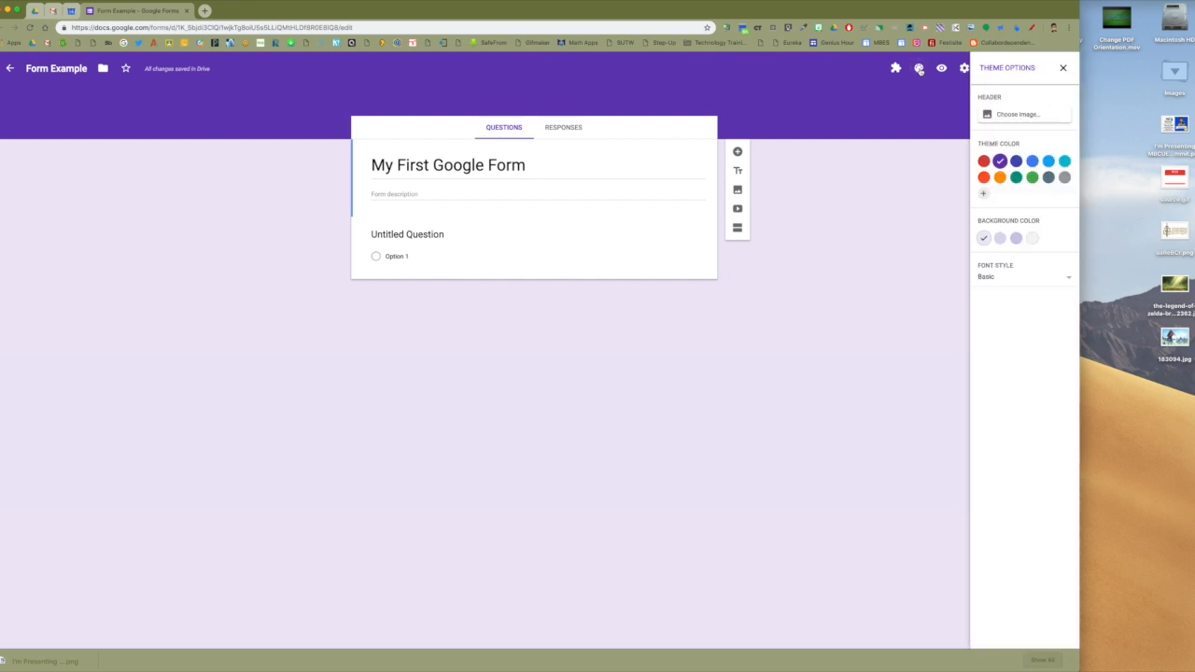
{"action": "left_click", "coordinate": [1013, 116]}
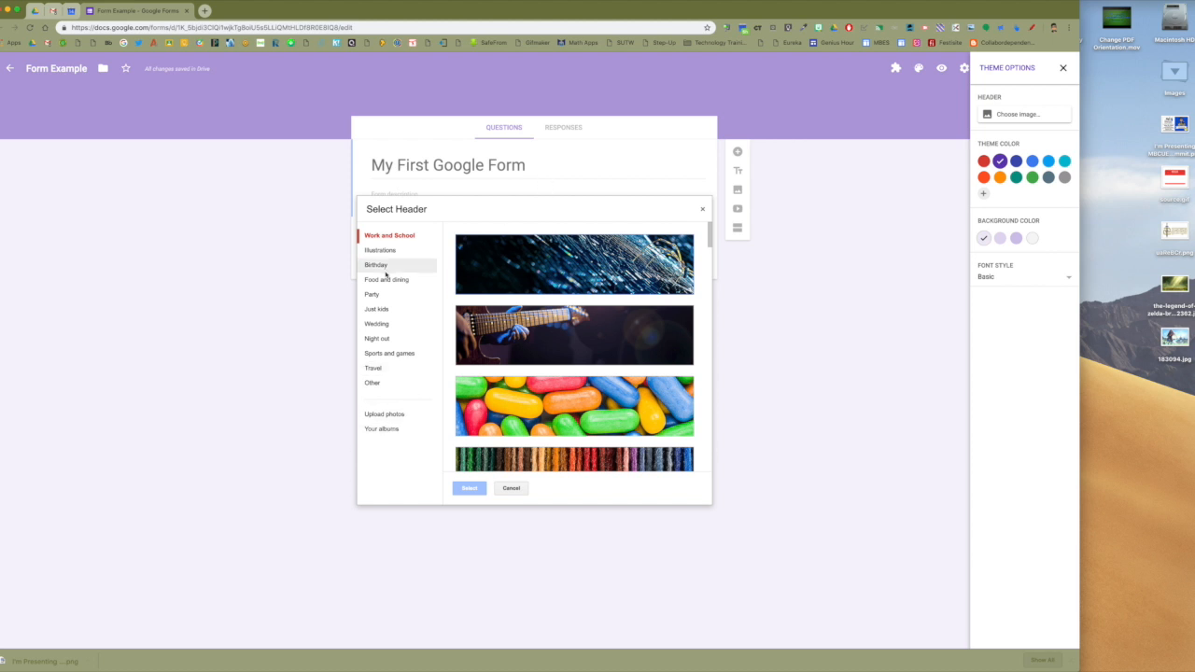
{"action": "scroll", "coordinate": [526, 339], "scroll_direction": "down", "scroll_amount": 8}
{"action": "scroll", "coordinate": [525, 339], "scroll_direction": "down", "scroll_amount": 5}
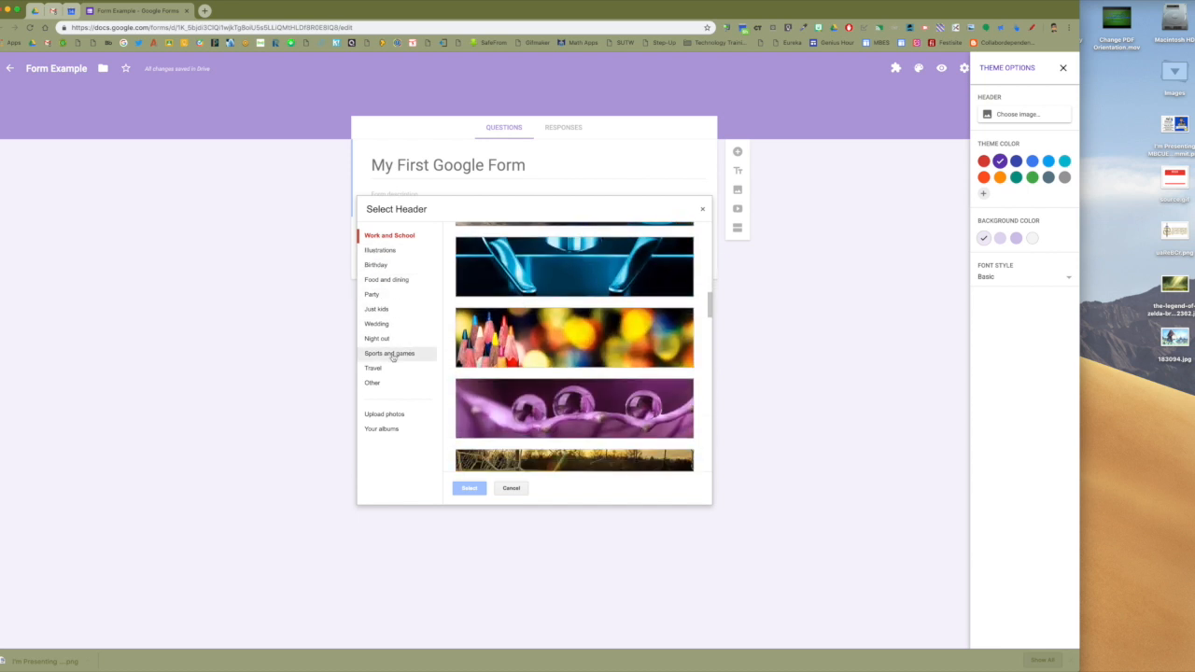
{"action": "left_click", "coordinate": [384, 384]}
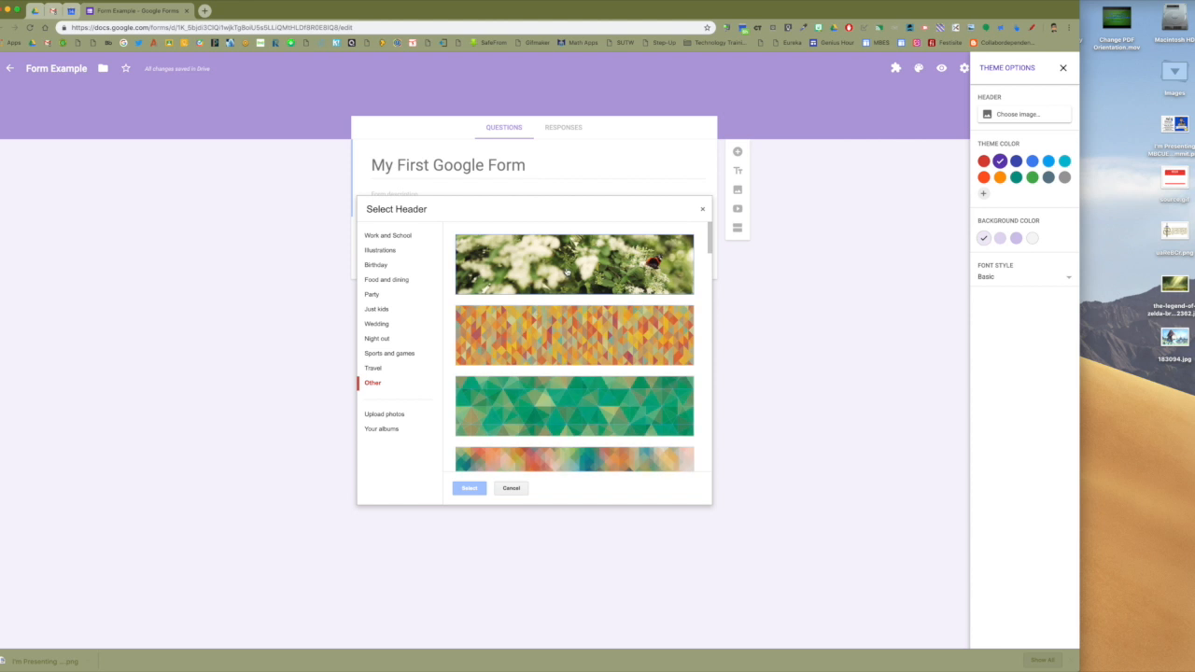
{"action": "left_click", "coordinate": [567, 273]}
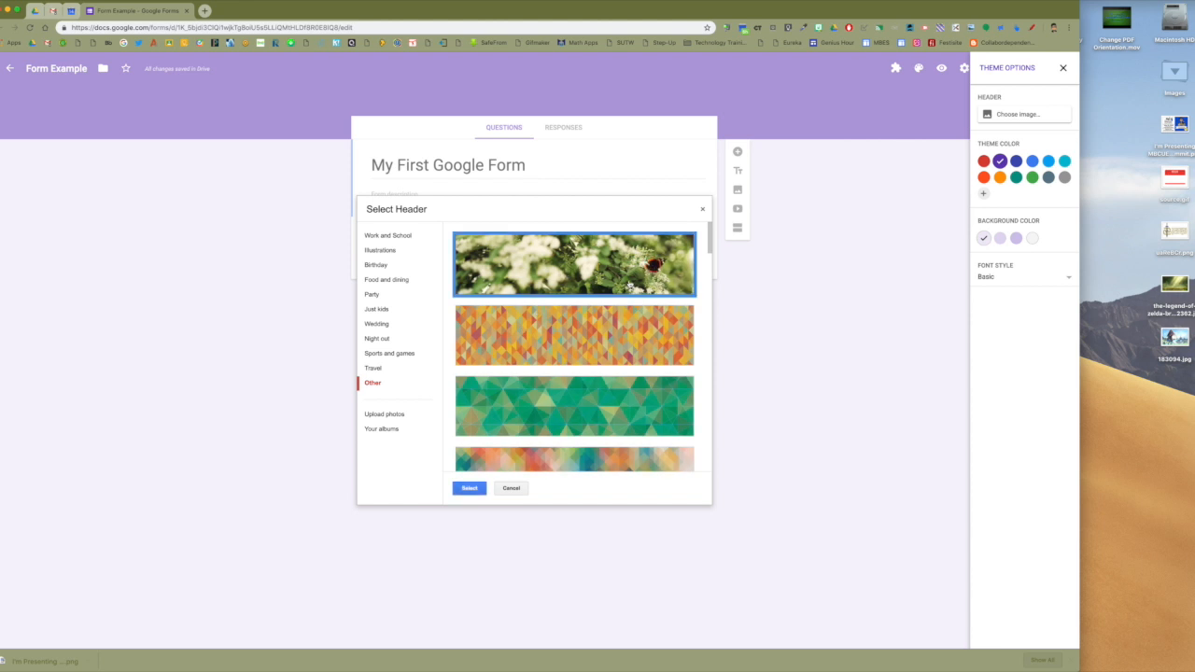
{"action": "left_click", "coordinate": [466, 489]}
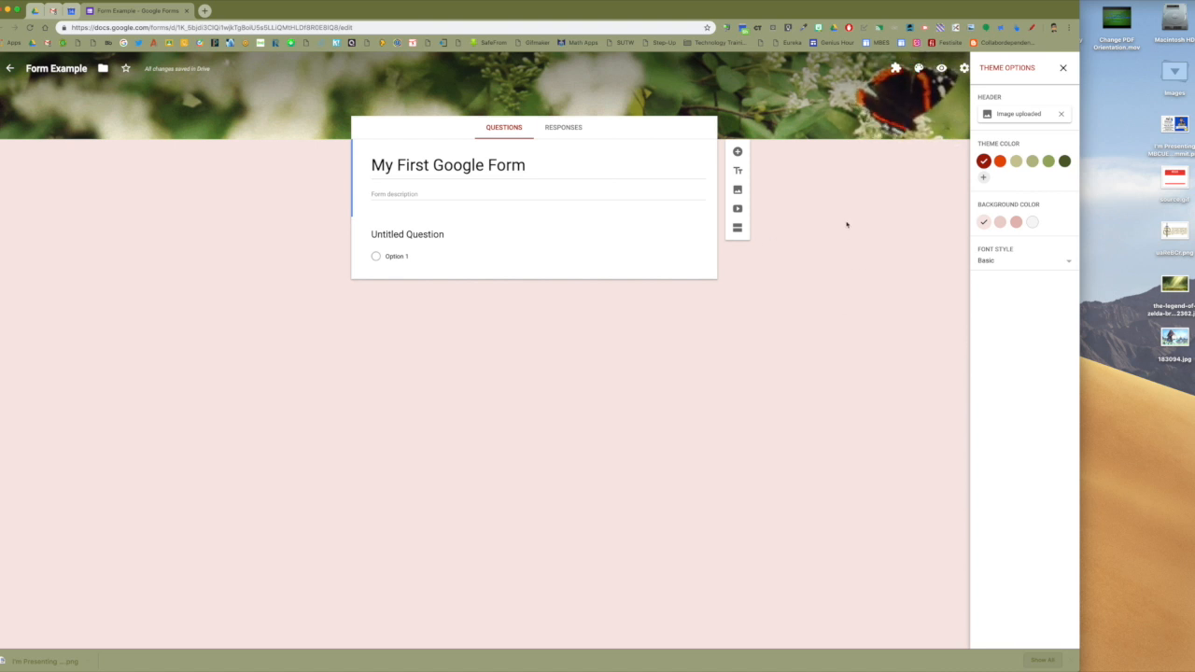
{"action": "left_click", "coordinate": [1063, 68]}
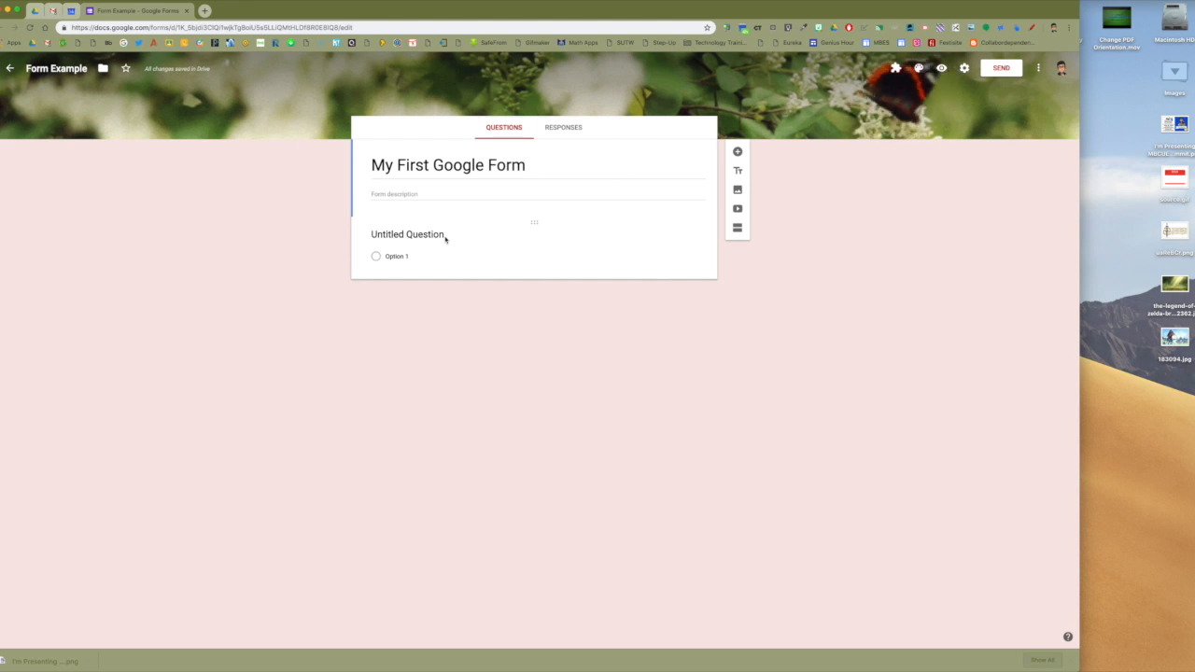
- Word the first question as "What is your name?" with a short answer response
{"action": "left_click", "coordinate": [437, 234]}
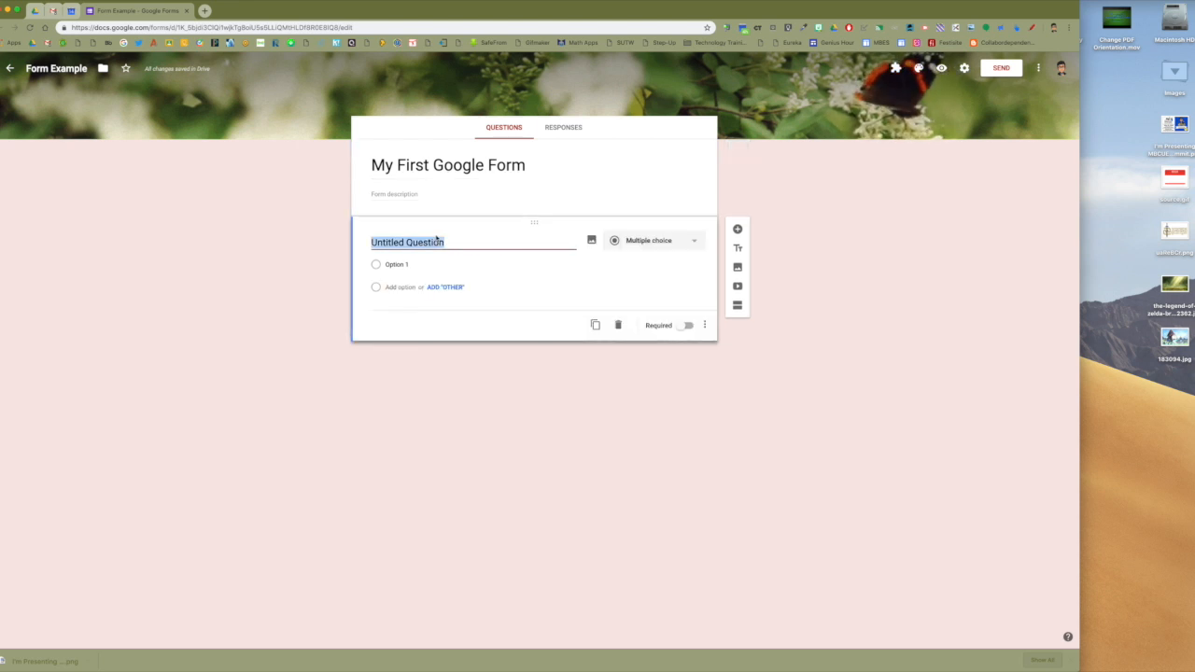
{"action": "type", "text": "What is your n"}
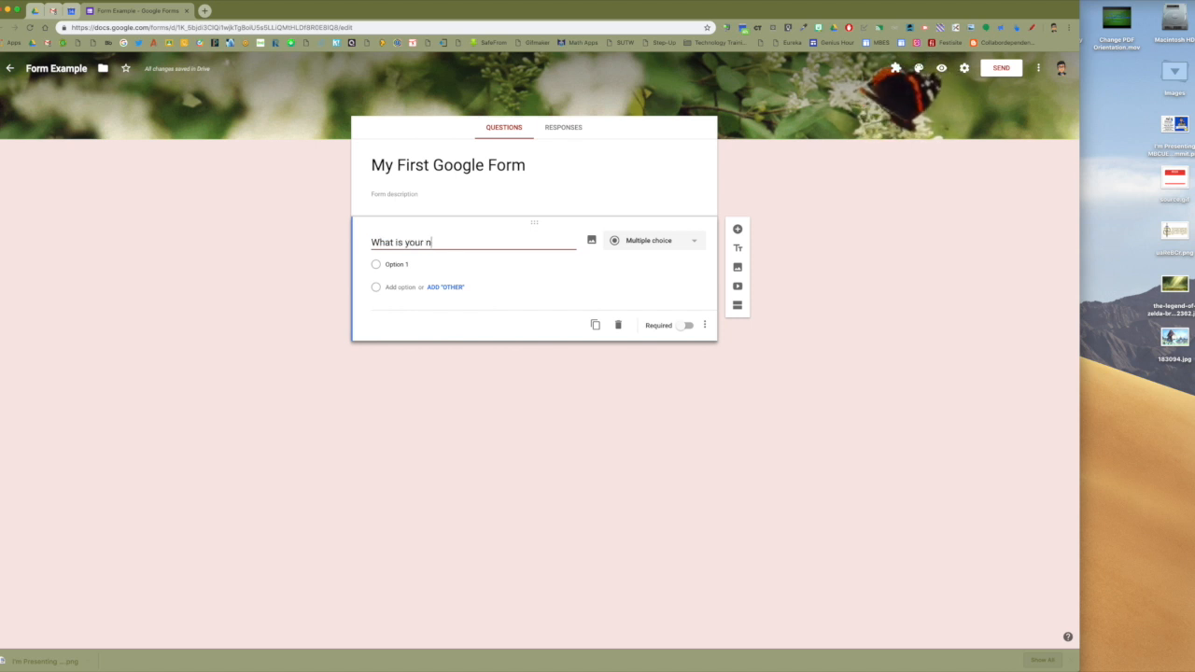
{"action": "type", "text": "ame?"}
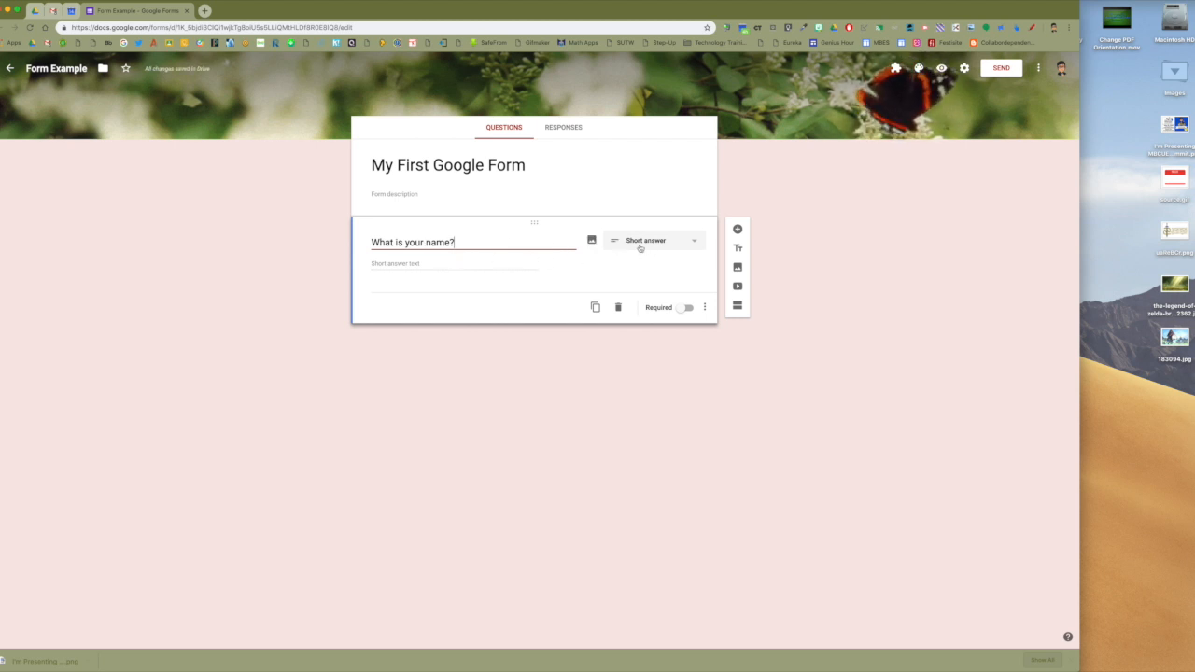
{"action": "left_click", "coordinate": [693, 244]}
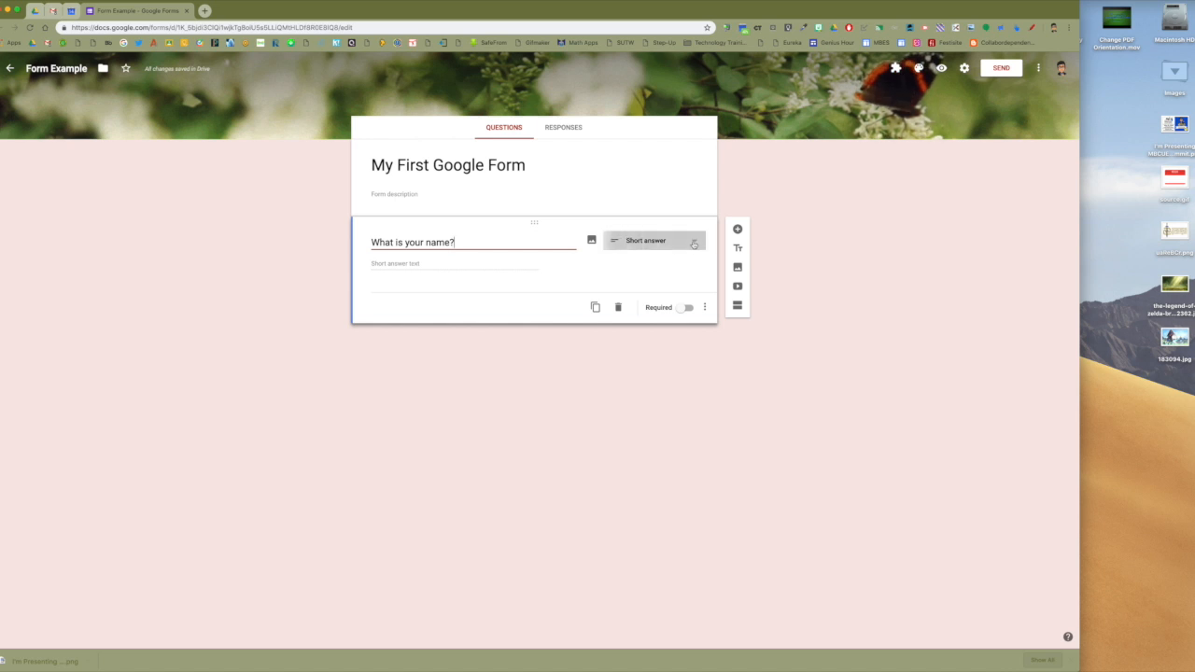
{"action": "left_click", "coordinate": [494, 421]}
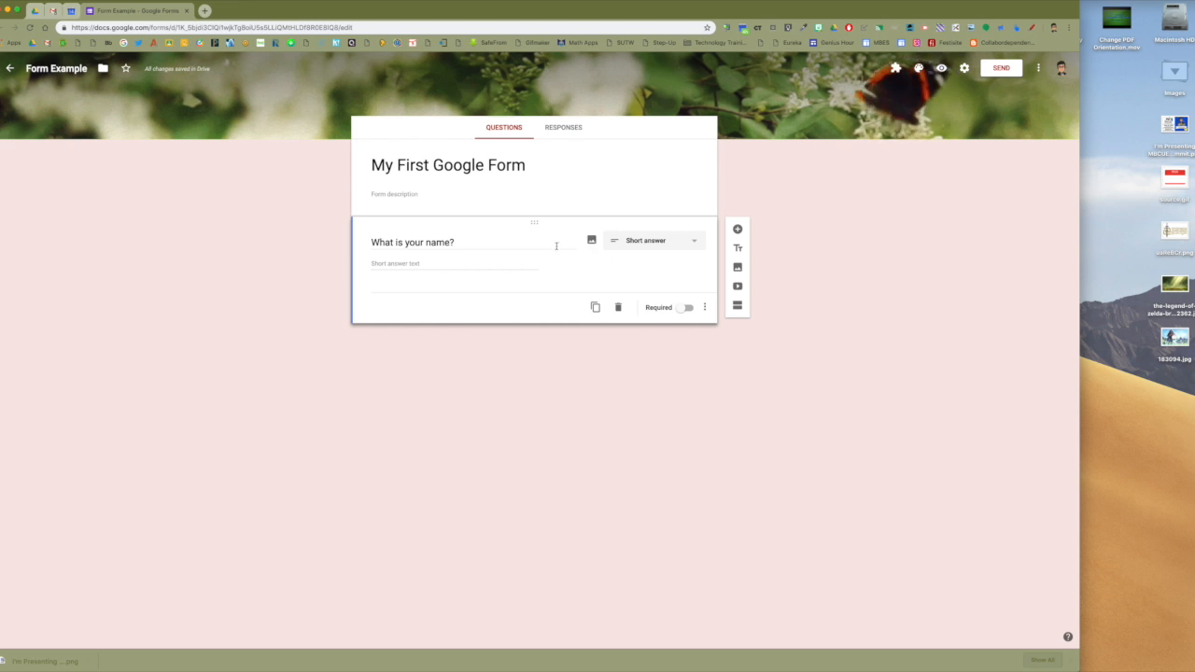
- Add a second, multiple-choice question asking "What is your favorite season of the year?"
{"action": "left_click", "coordinate": [738, 230]}
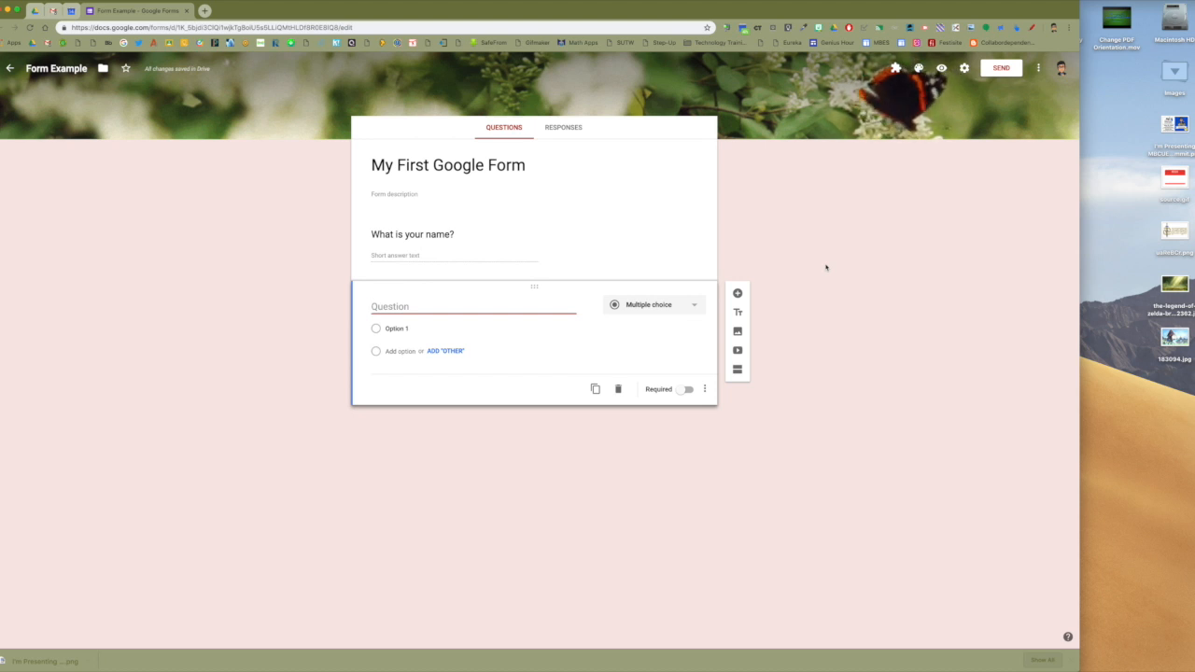
{"action": "type", "text": "What is "}
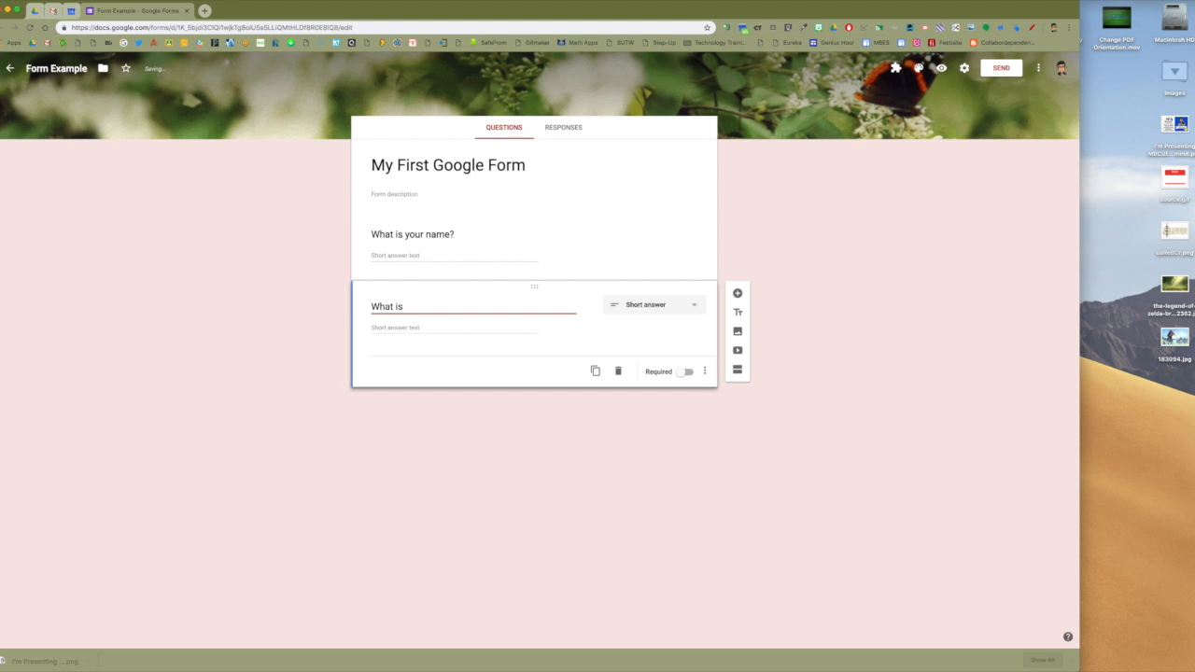
{"action": "type", "text": "your favorite "}
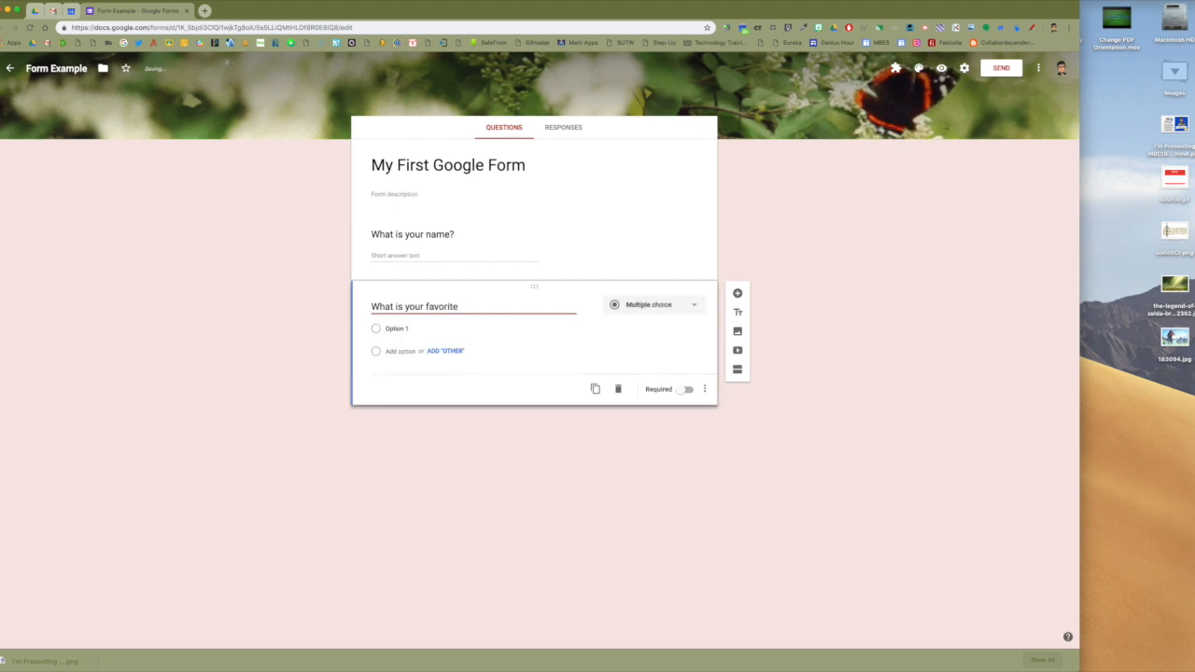
{"action": "type", "text": "season"}
{"action": "type", "text": "of the year?"}
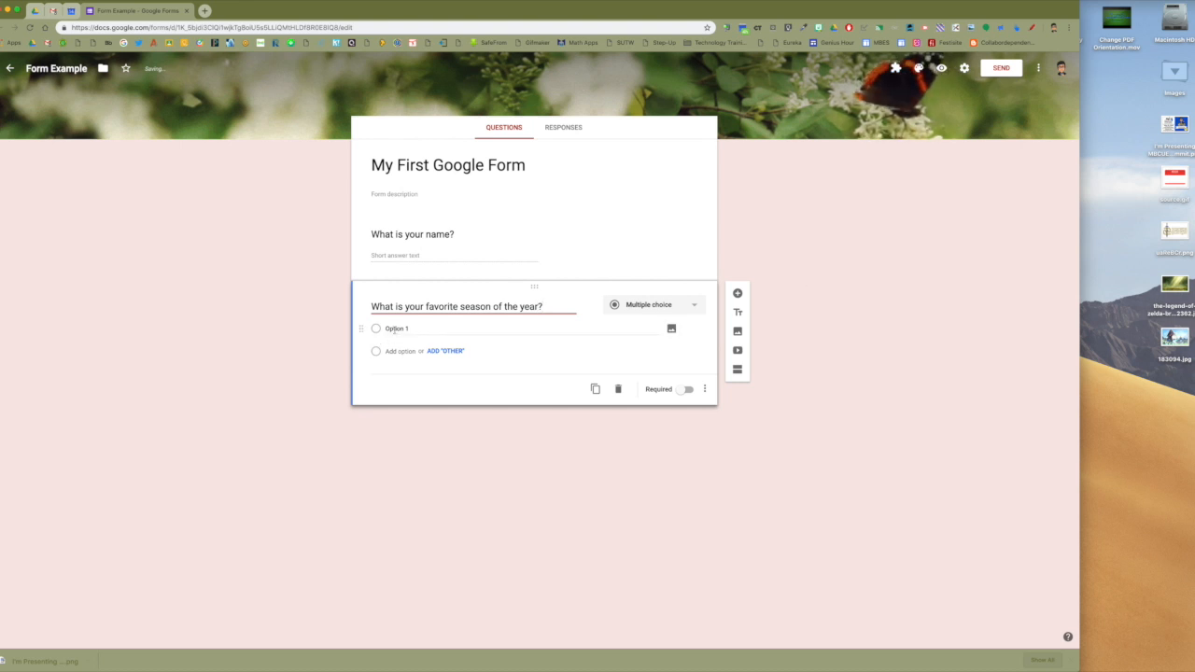
- Enter Winter, Spring, Summer and Fall as the answer options of the favorite season question
{"action": "left_click", "coordinate": [393, 331]}
{"action": "type", "text": "FallWinter"}
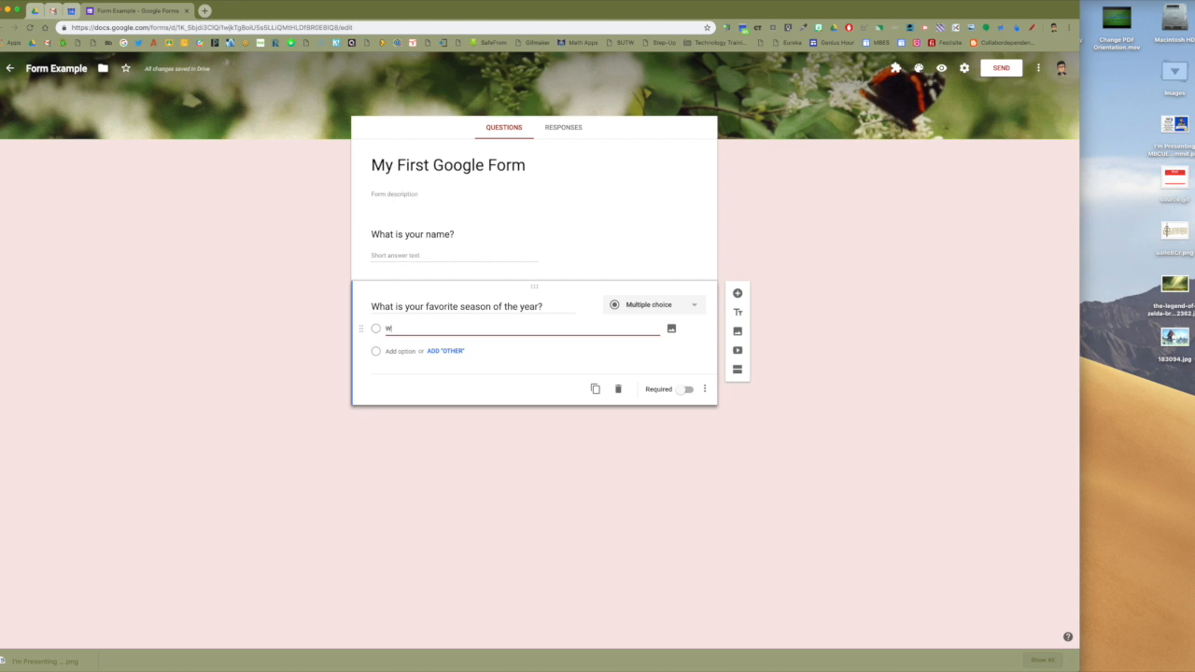
{"action": "left_click", "coordinate": [391, 351]}
{"action": "type", "text": "Spring"}
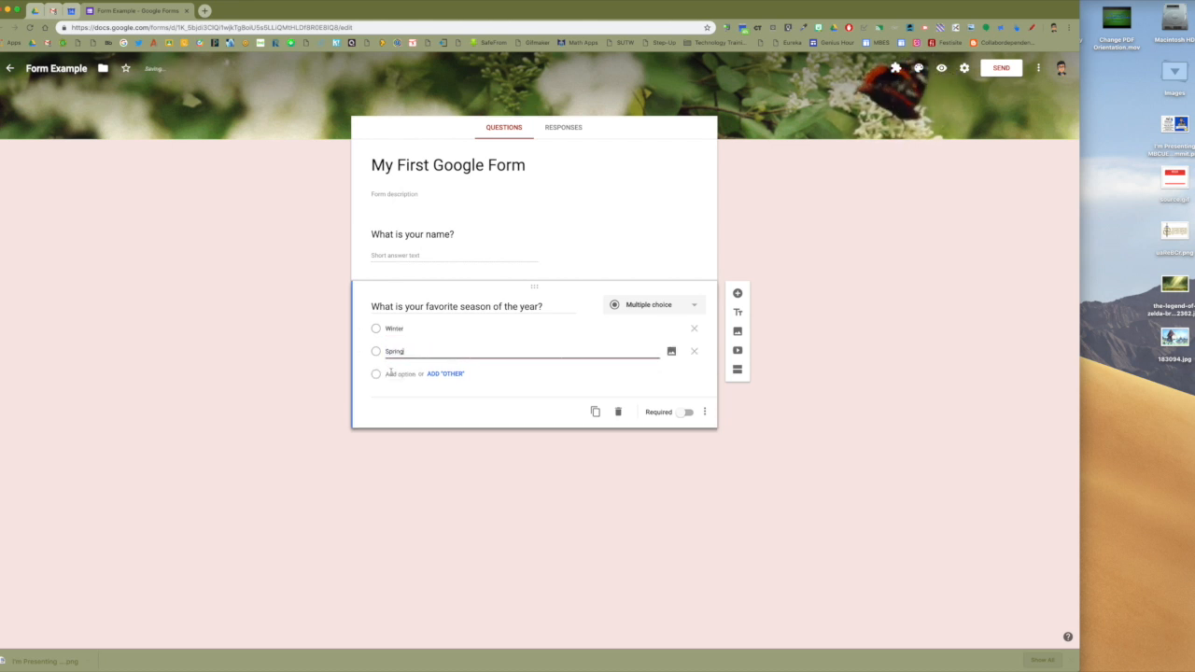
{"action": "left_click", "coordinate": [392, 374]}
{"action": "type", "text": "Fall"}
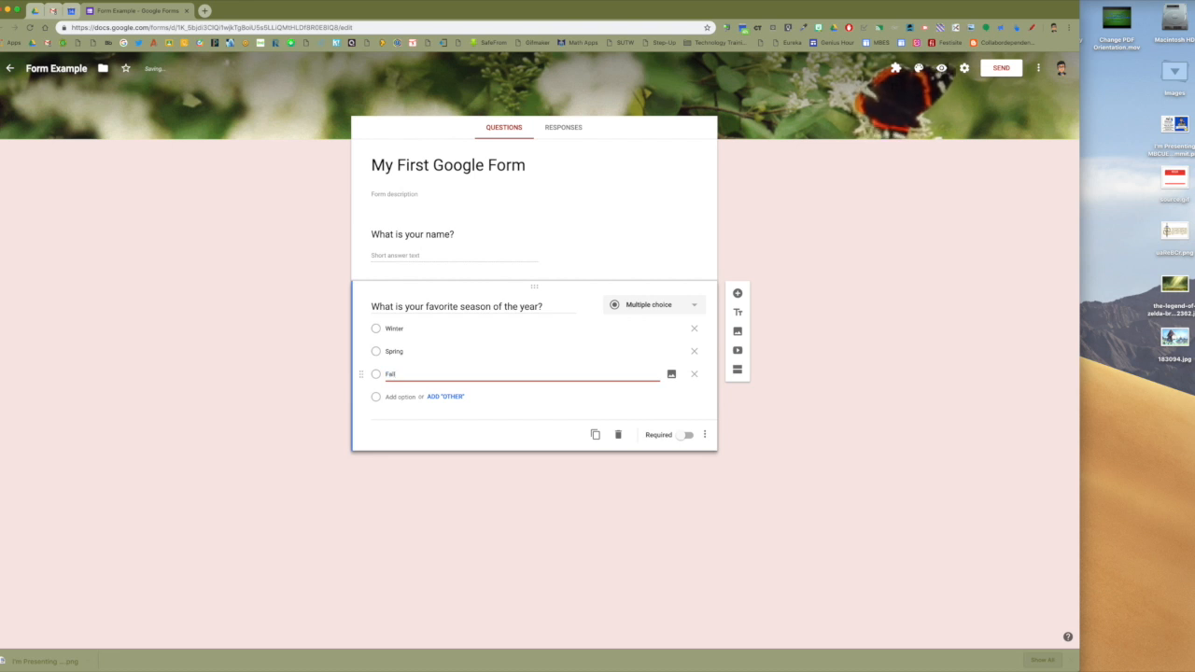
{"action": "type", "text": "Summer"}
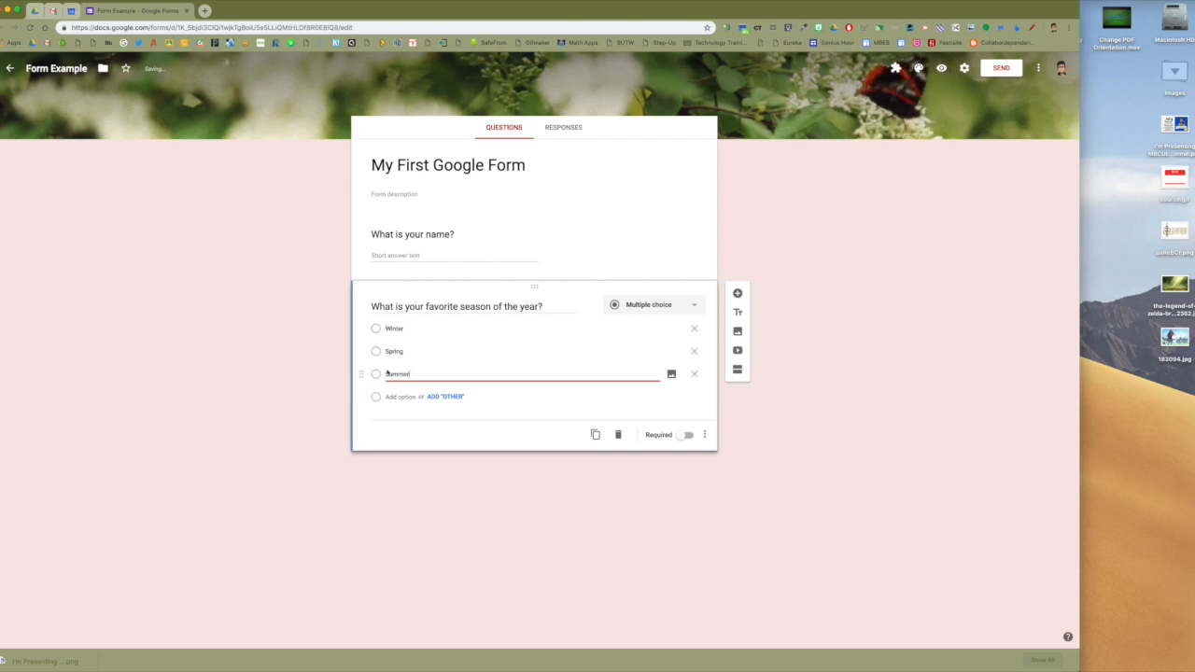
{"action": "left_click", "coordinate": [392, 397]}
{"action": "type", "text": "Fall"}
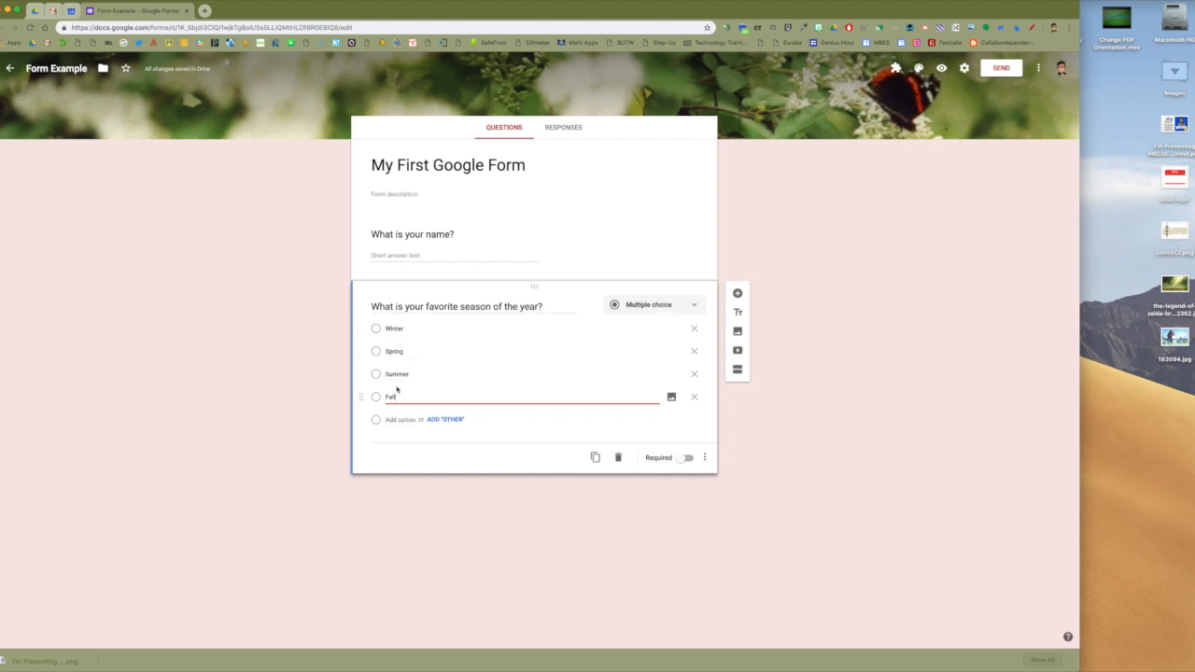
{"action": "left_click", "coordinate": [304, 382]}
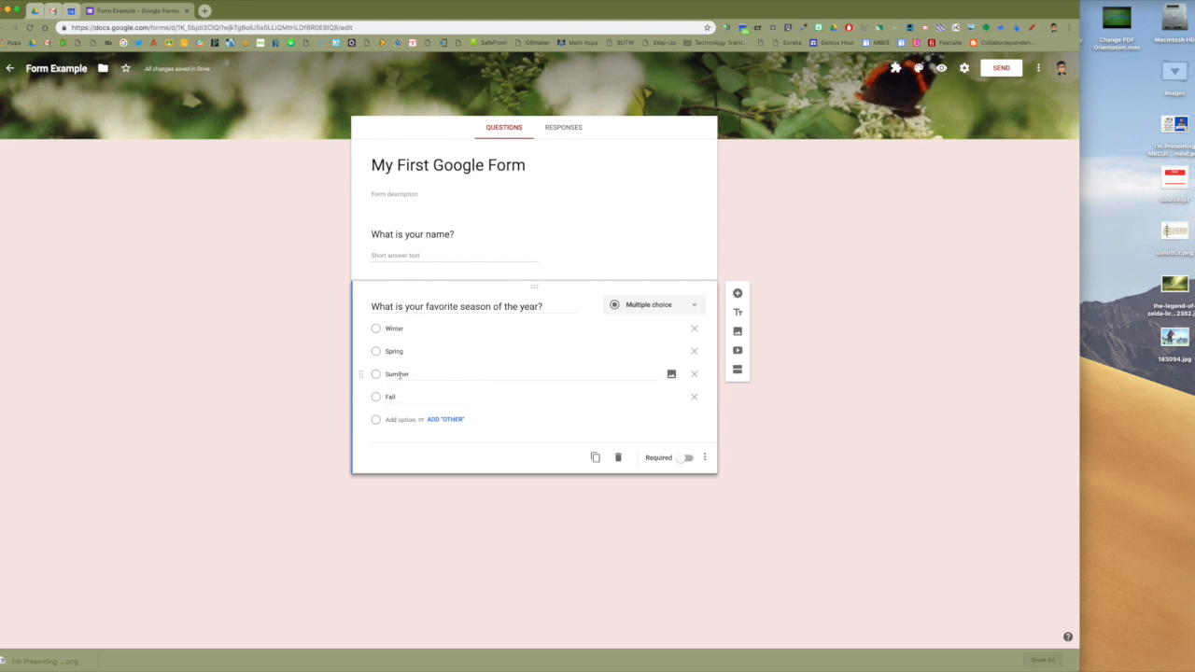
- Add a third question asking "What is your favorite type of dessert?" and set its answer type to Checkboxes
{"action": "left_click", "coordinate": [737, 295]}
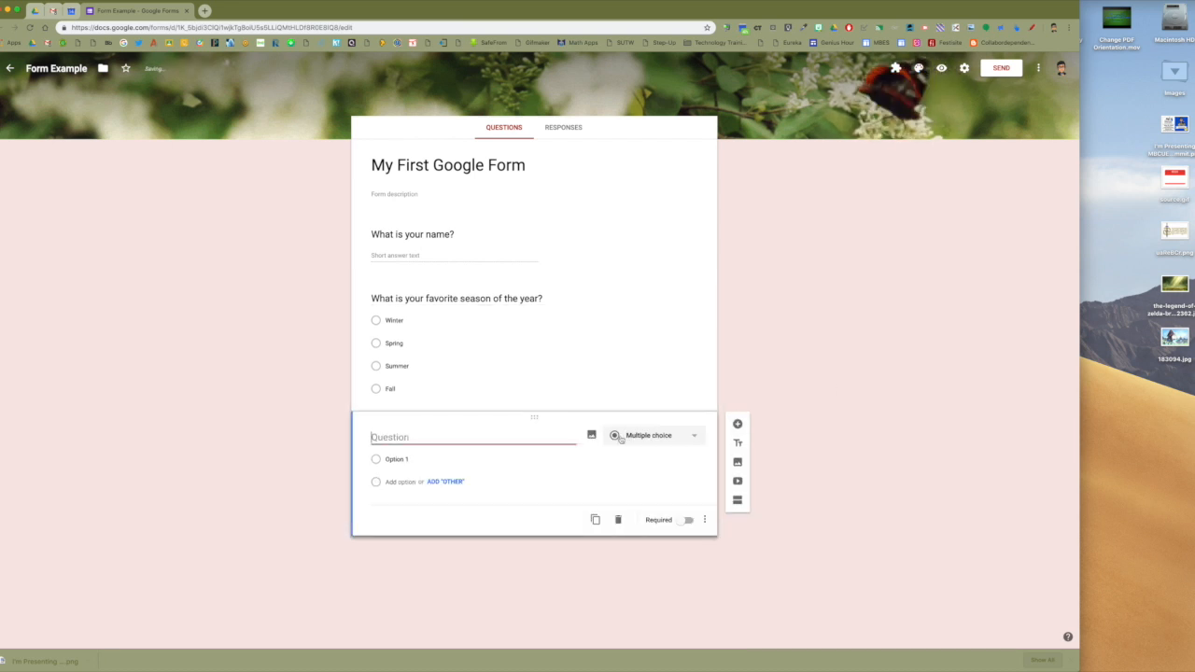
{"action": "type", "text": "Wha"}
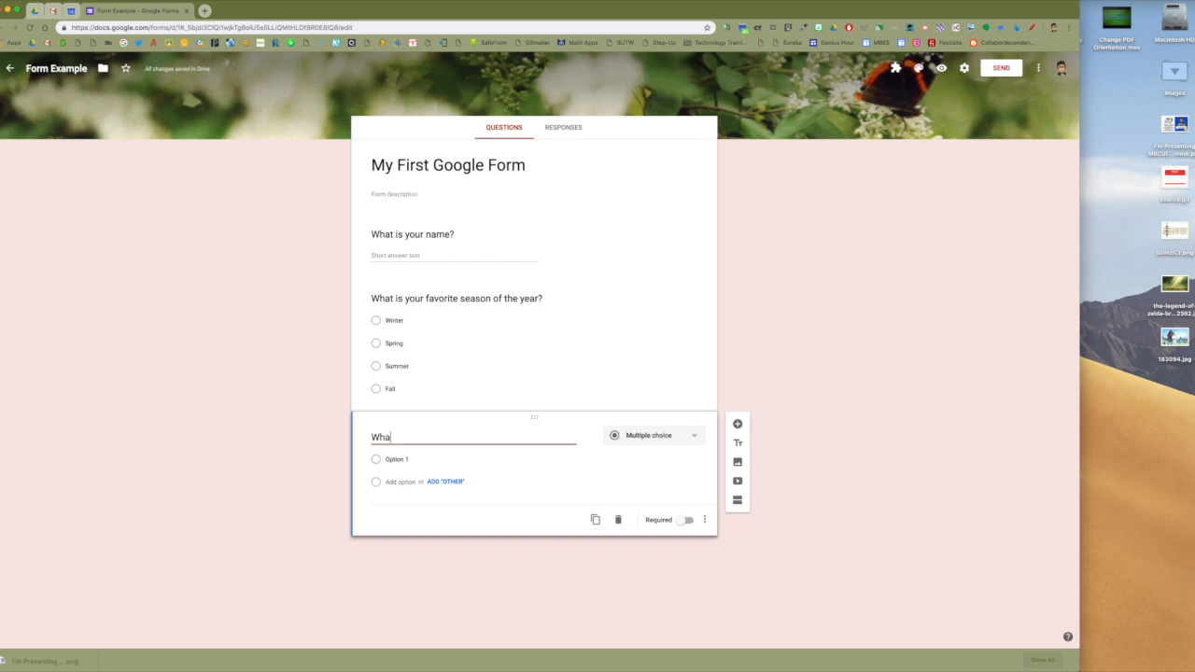
{"action": "type", "text": "t is your f"}
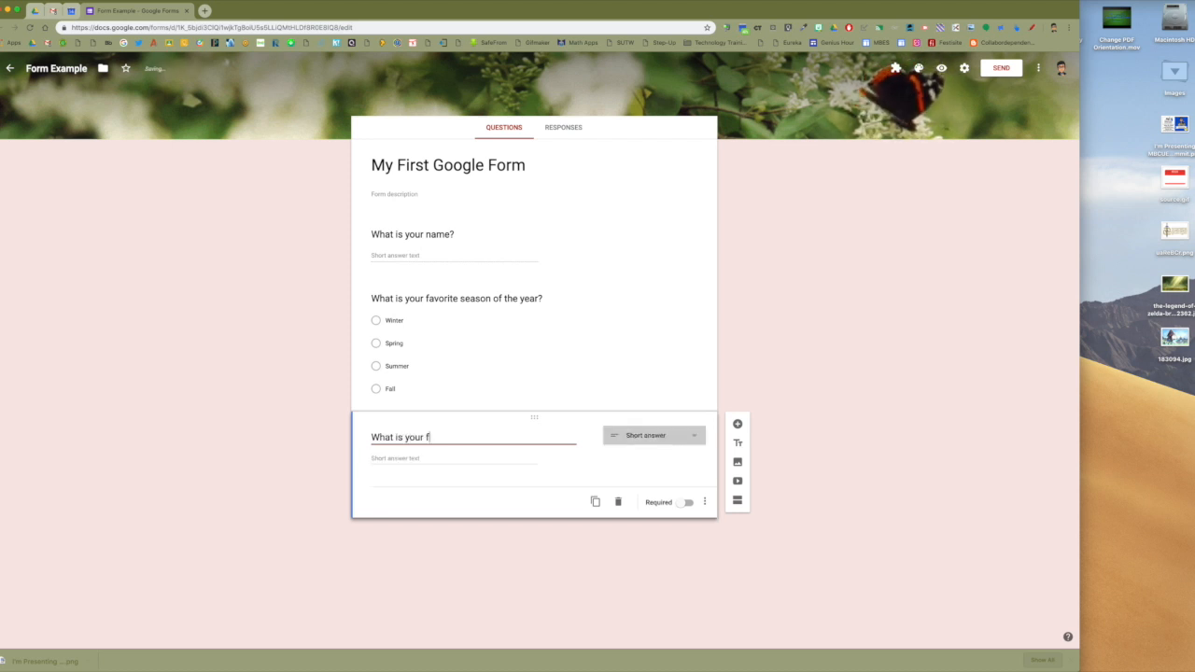
{"action": "type", "text": "avorite type of "}
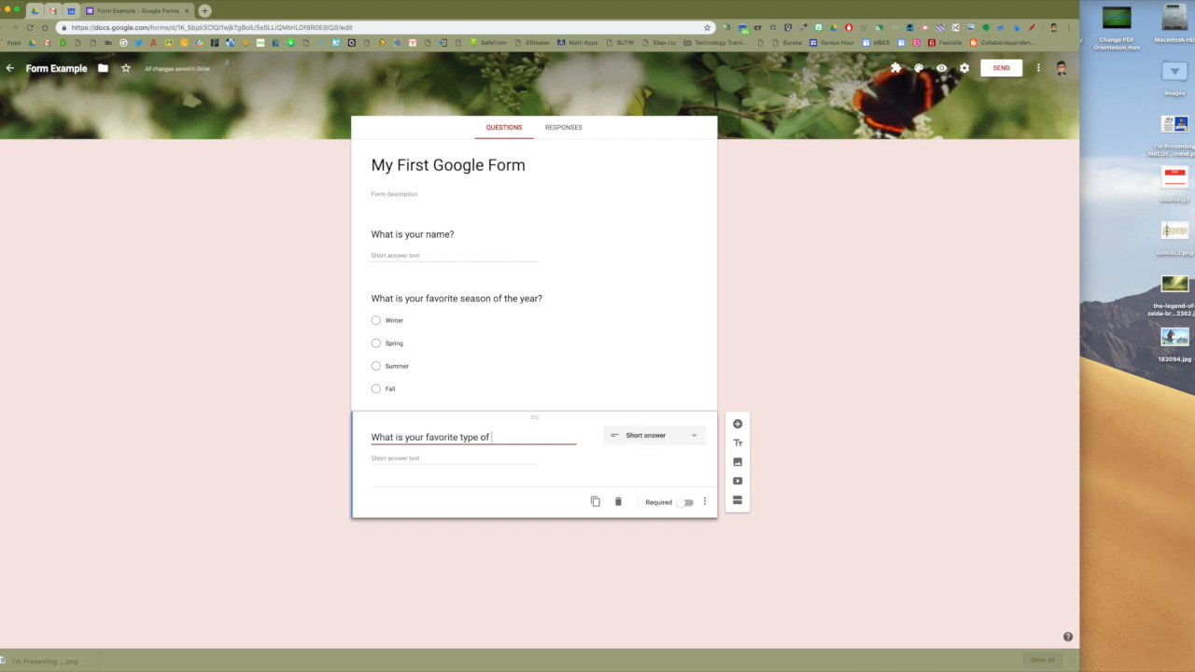
{"action": "type", "text": "dessert?"}
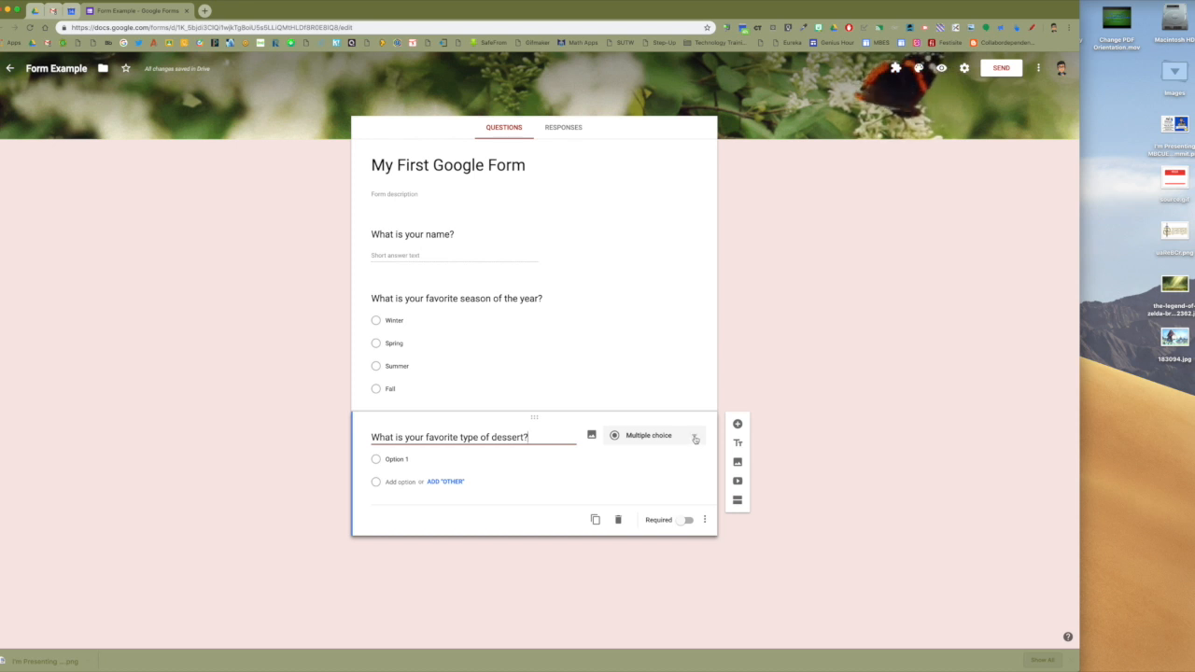
{"action": "left_click", "coordinate": [694, 439]}
{"action": "left_click", "coordinate": [657, 454]}
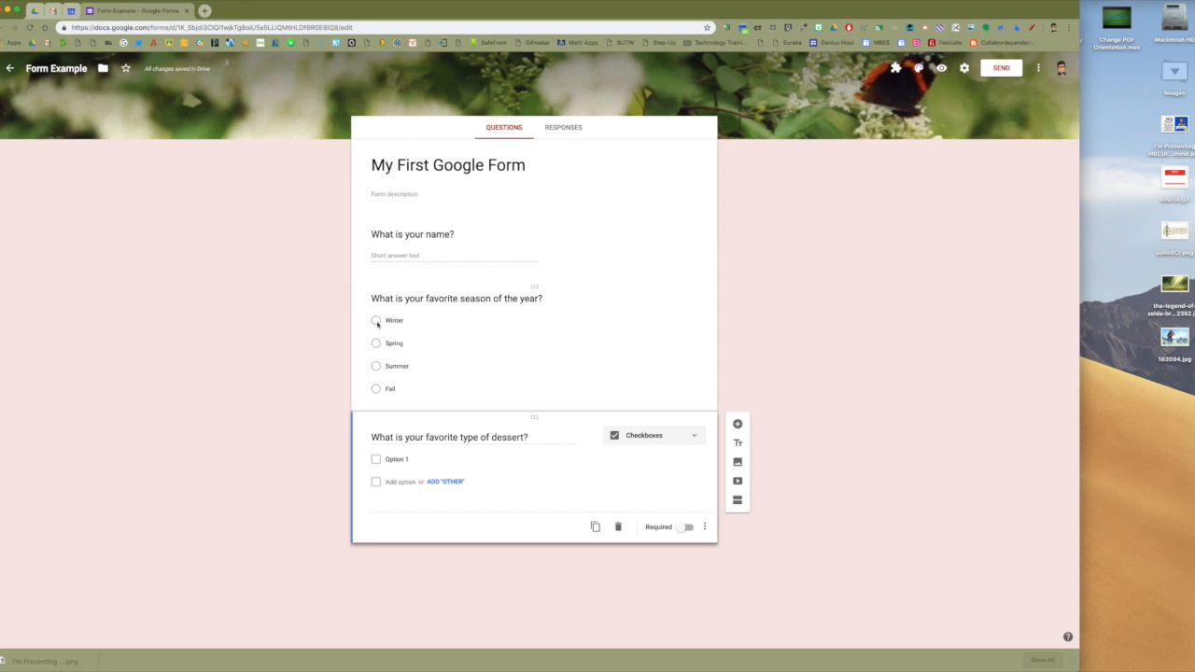
- Enter Cake, Pie, Ice Cream and Fruit as the checkbox options of the dessert question
{"action": "left_click", "coordinate": [425, 459]}
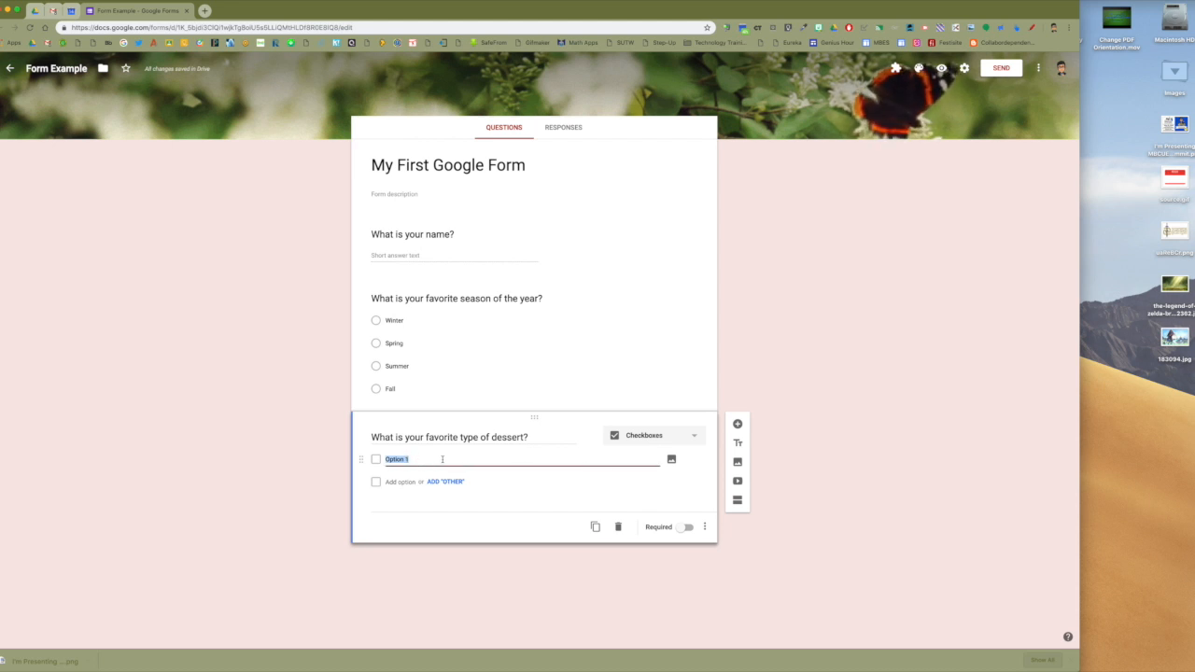
{"action": "type", "text": "Cake"}
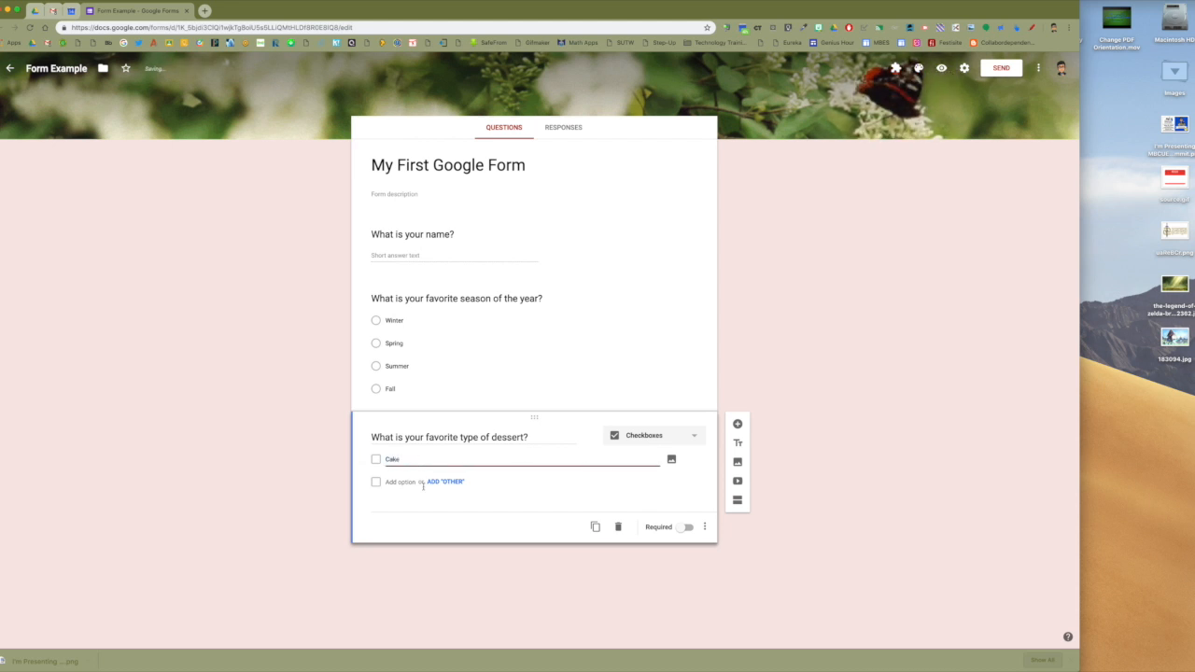
{"action": "left_click", "coordinate": [405, 481]}
{"action": "type", "text": "Pie"}
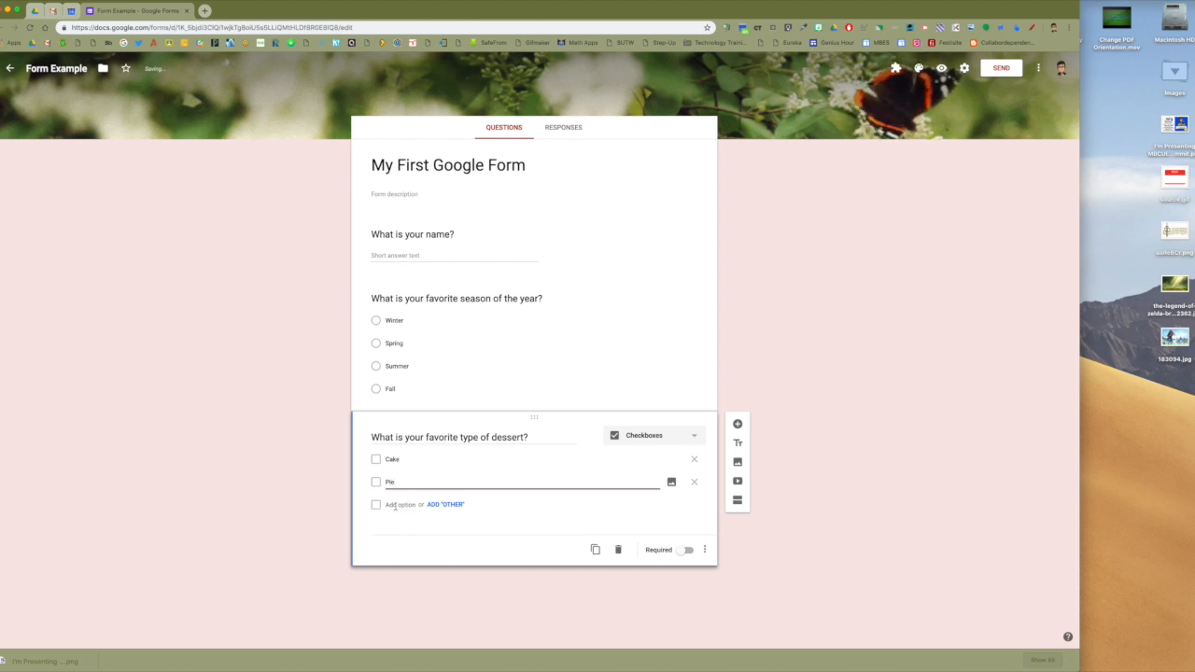
{"action": "left_click", "coordinate": [395, 506]}
{"action": "type", "text": "Ice Cream"}
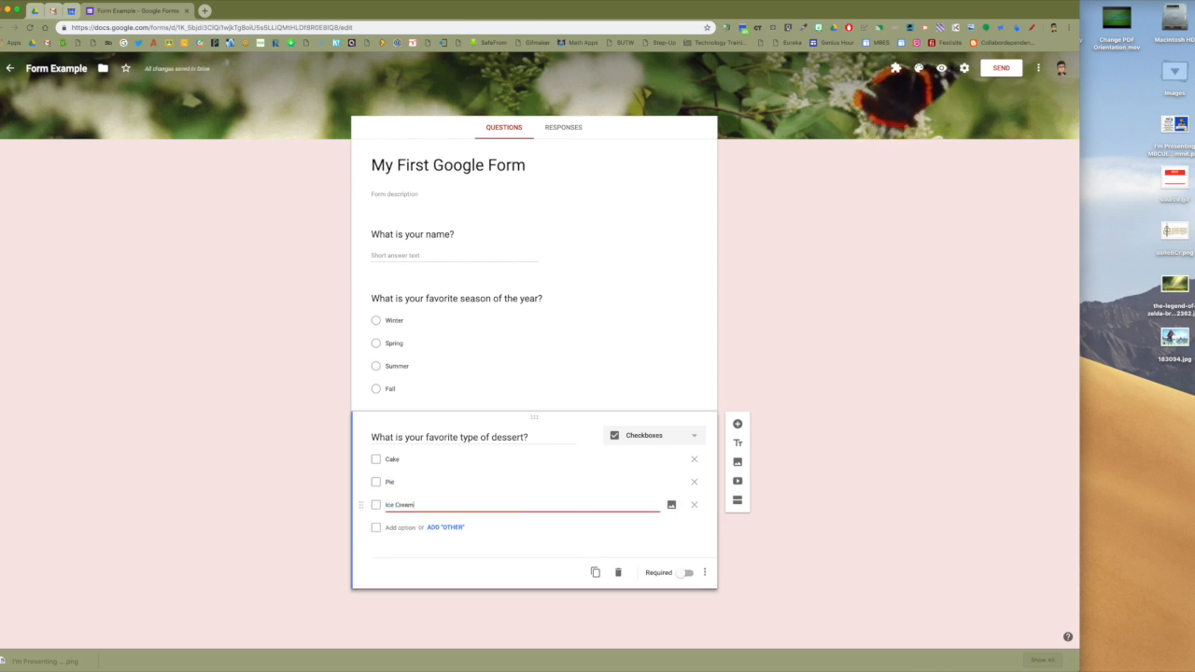
{"action": "left_click", "coordinate": [398, 527]}
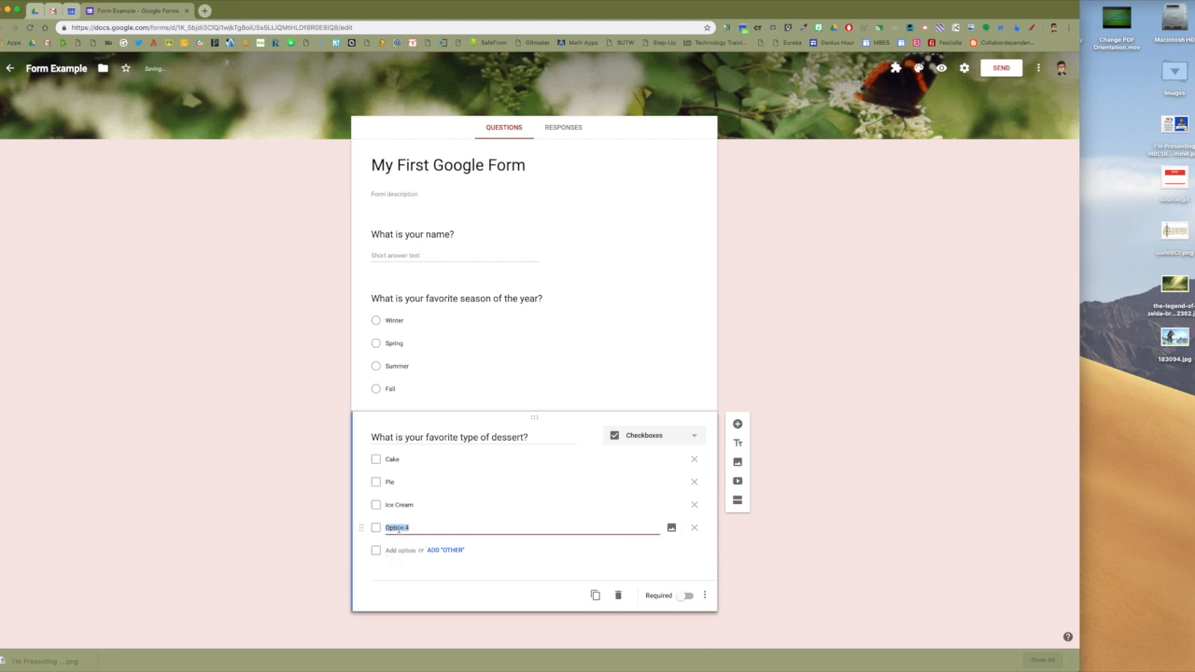
{"action": "type", "text": "Fruit"}
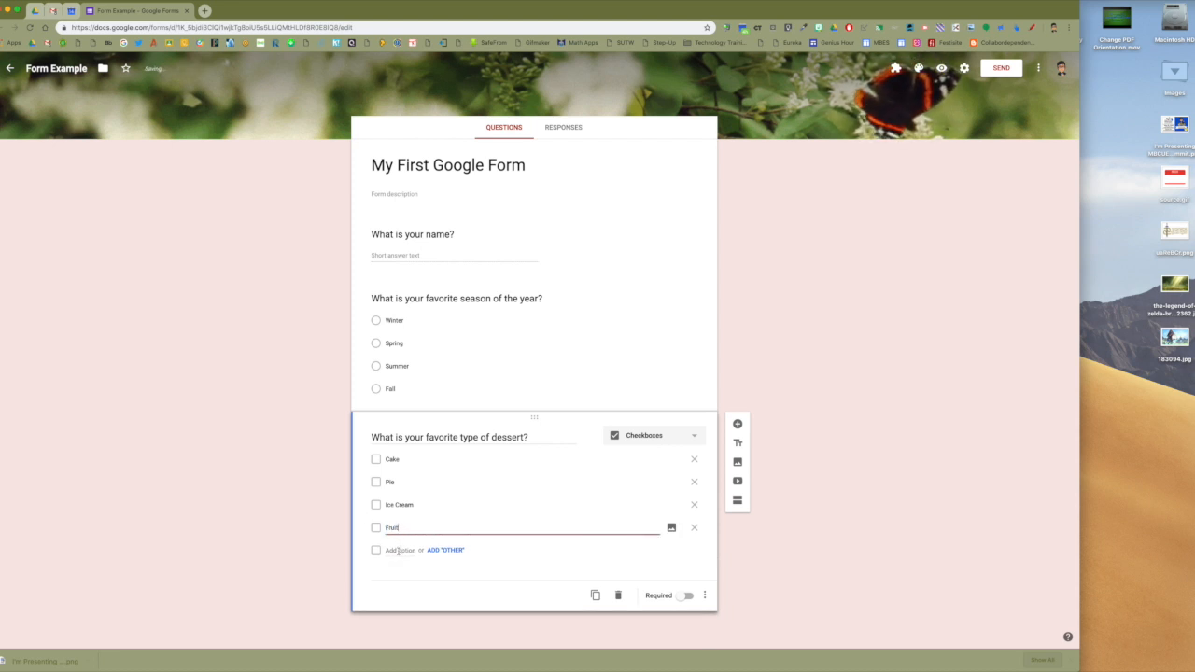
- Add an "Other" choice to the dessert question and remove the unused fifth option
{"action": "left_click", "coordinate": [399, 551]}
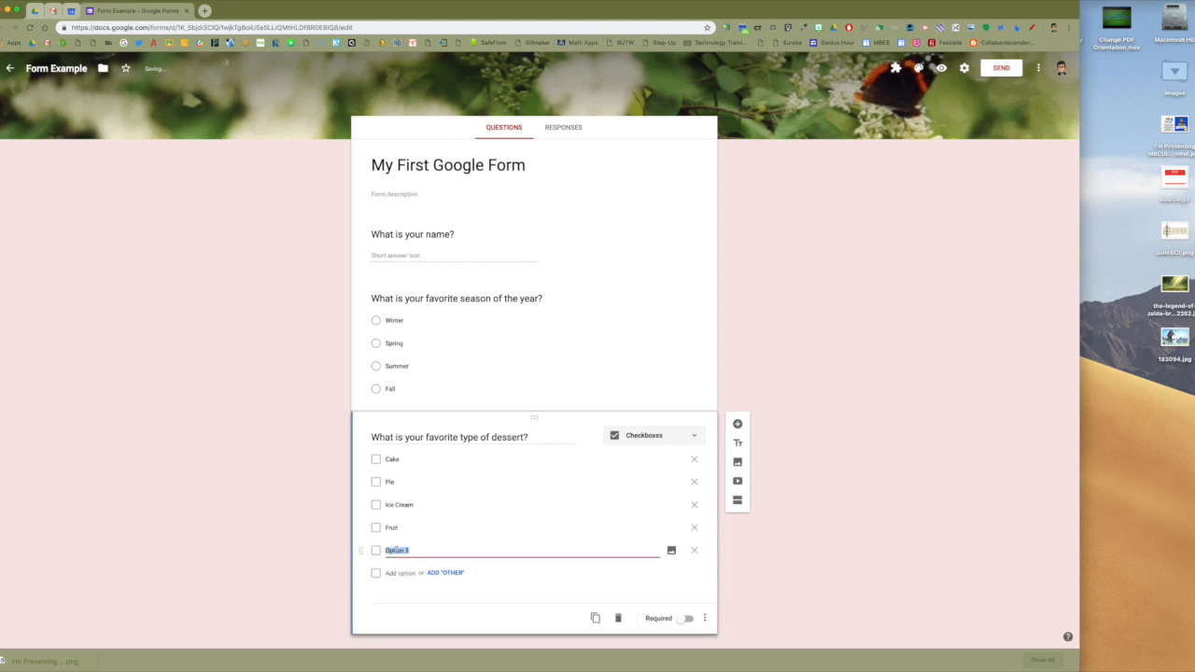
{"action": "type", "text": "Ch"}
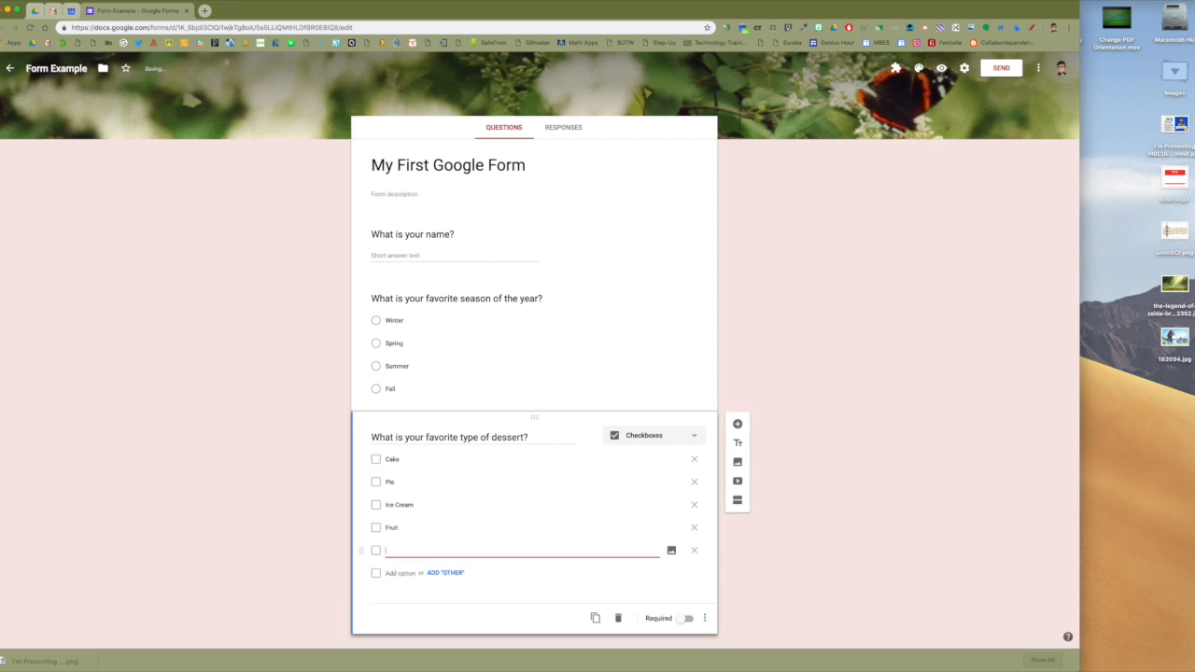
{"action": "left_click", "coordinate": [445, 572]}
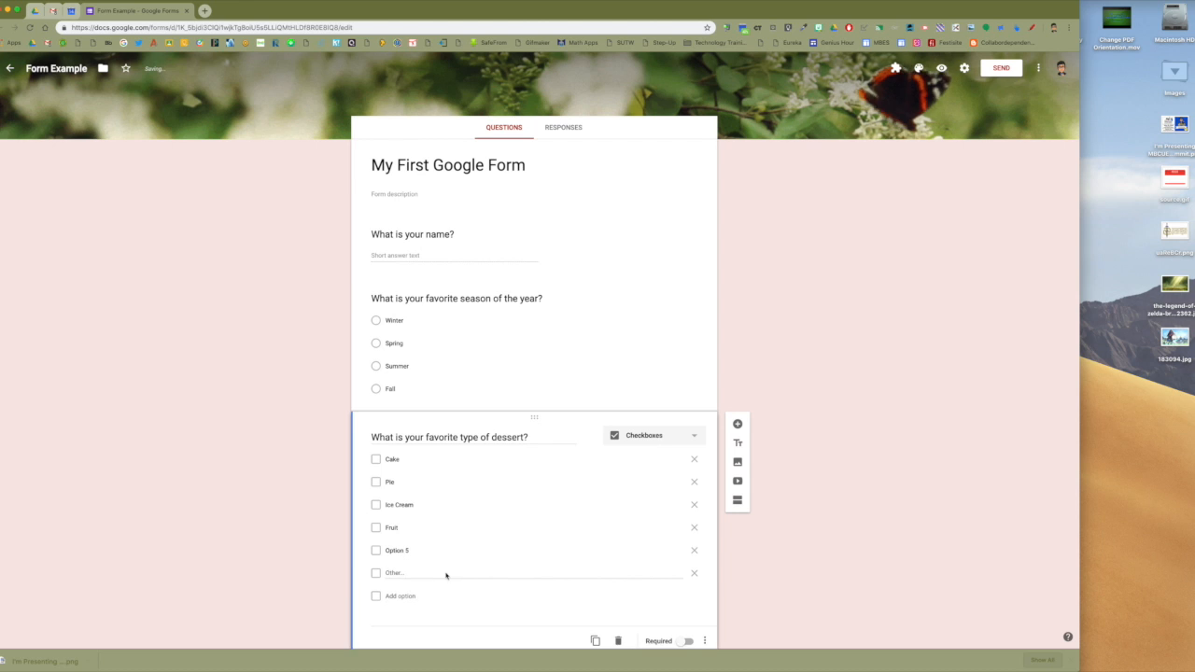
{"action": "left_click", "coordinate": [410, 551]}
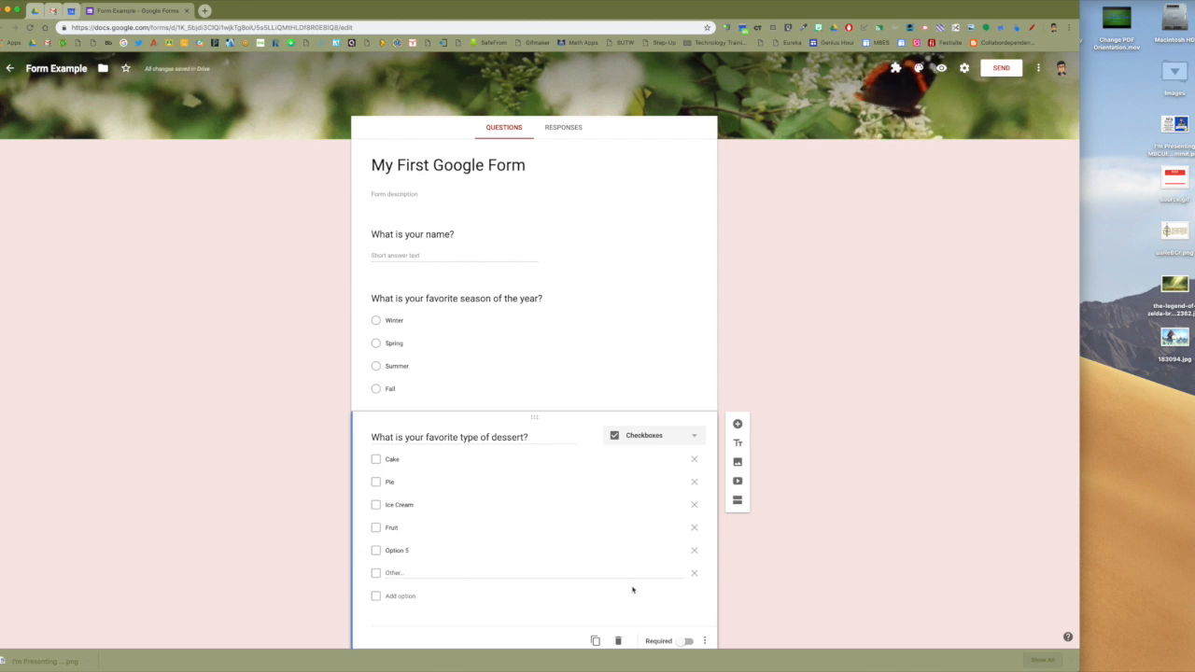
{"action": "left_click", "coordinate": [695, 551]}
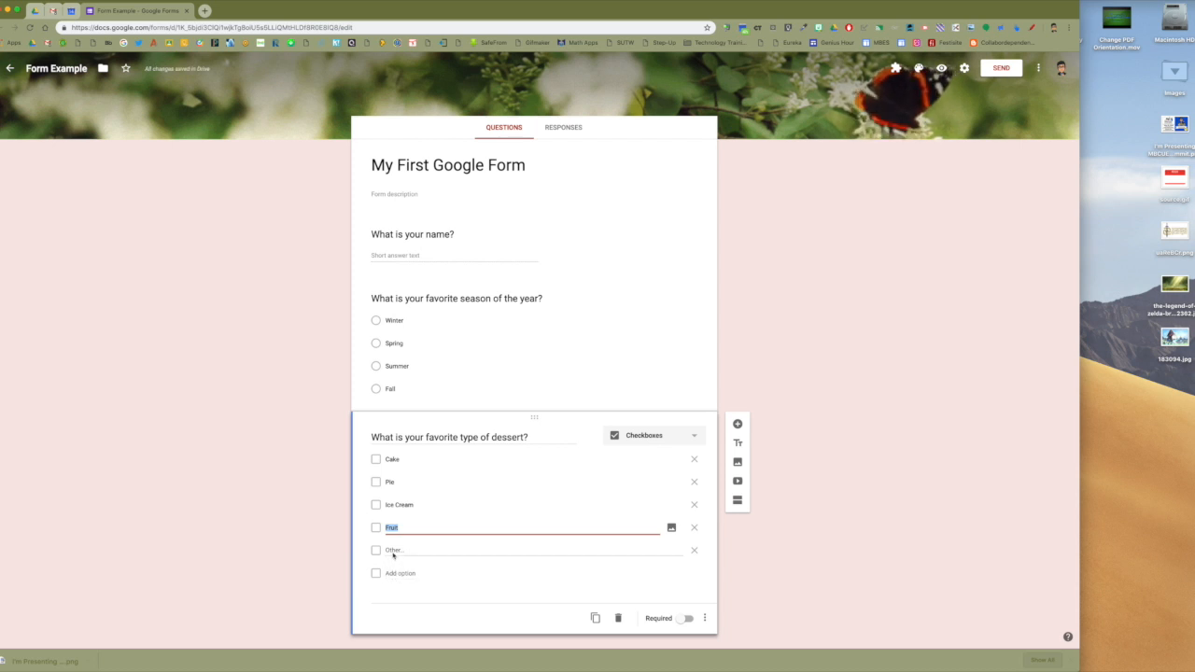
{"action": "left_click", "coordinate": [328, 551]}
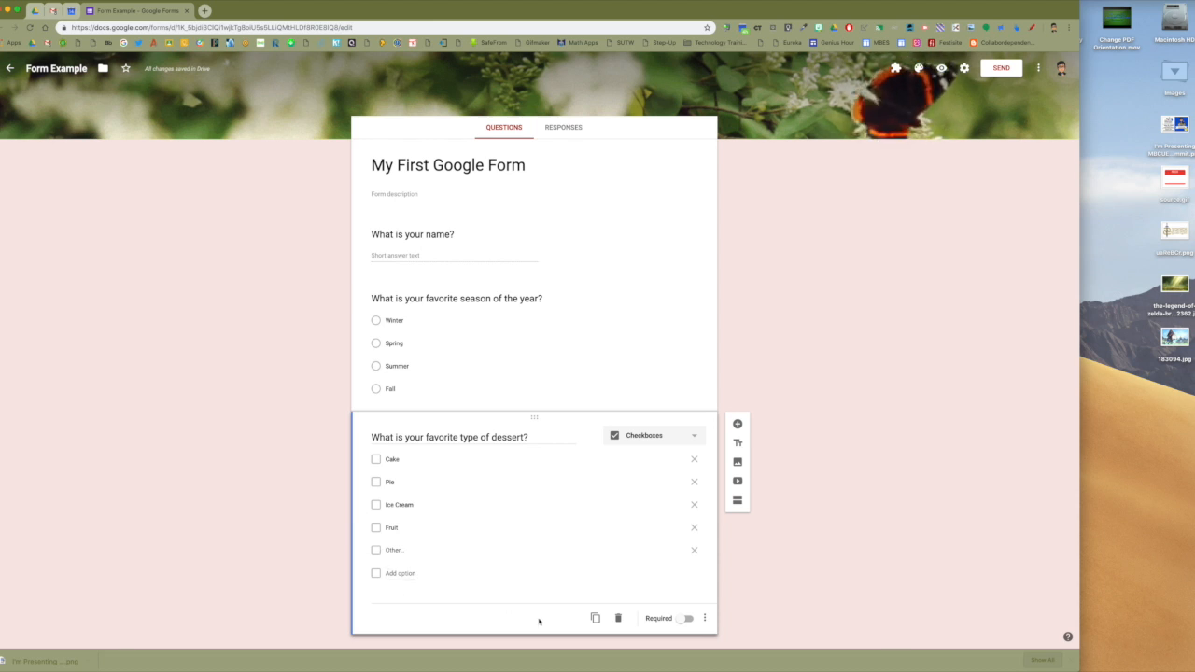
- Add a fourth question of the Dropdown type asking "How many siblings do you have?"
{"action": "scroll", "coordinate": [584, 534], "scroll_direction": "down", "scroll_amount": 1}
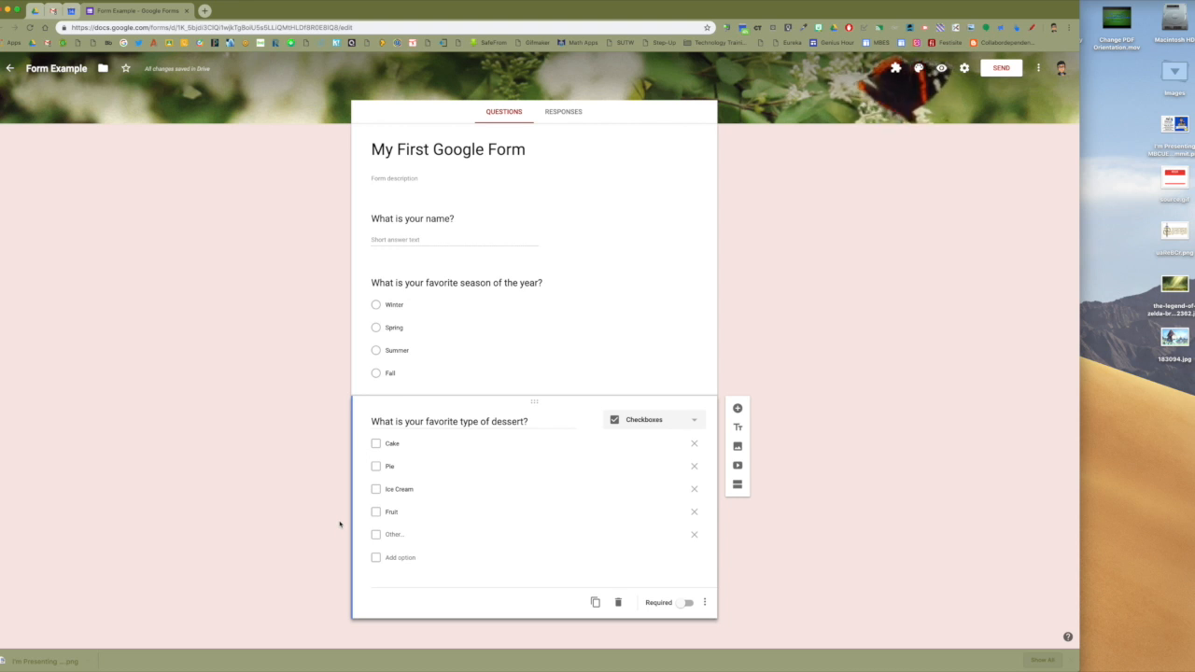
{"action": "left_click", "coordinate": [737, 409]}
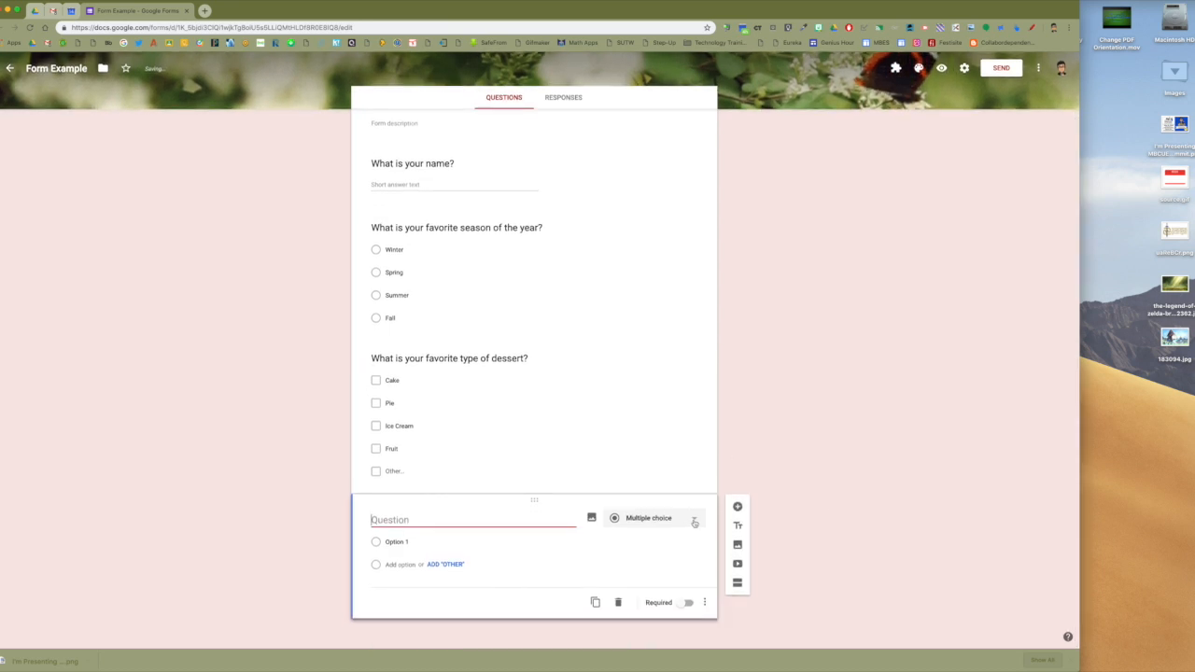
{"action": "left_click", "coordinate": [693, 521]}
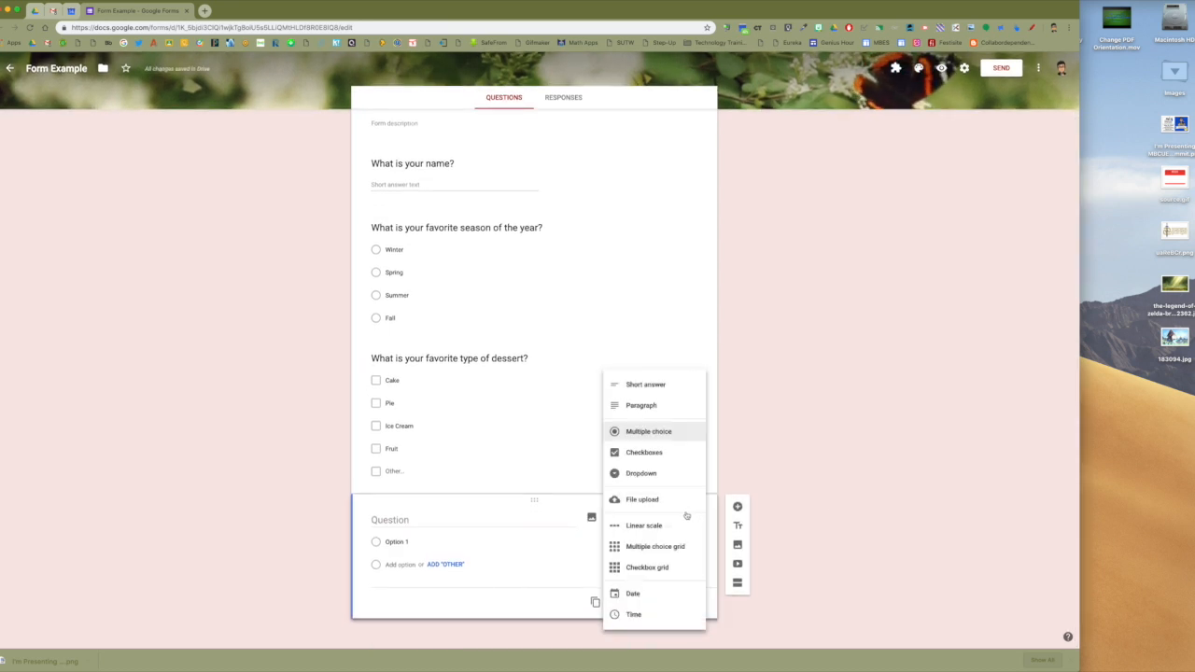
{"action": "left_click", "coordinate": [628, 475]}
{"action": "left_click", "coordinate": [386, 521]}
{"action": "type", "text": "How many sibling"}
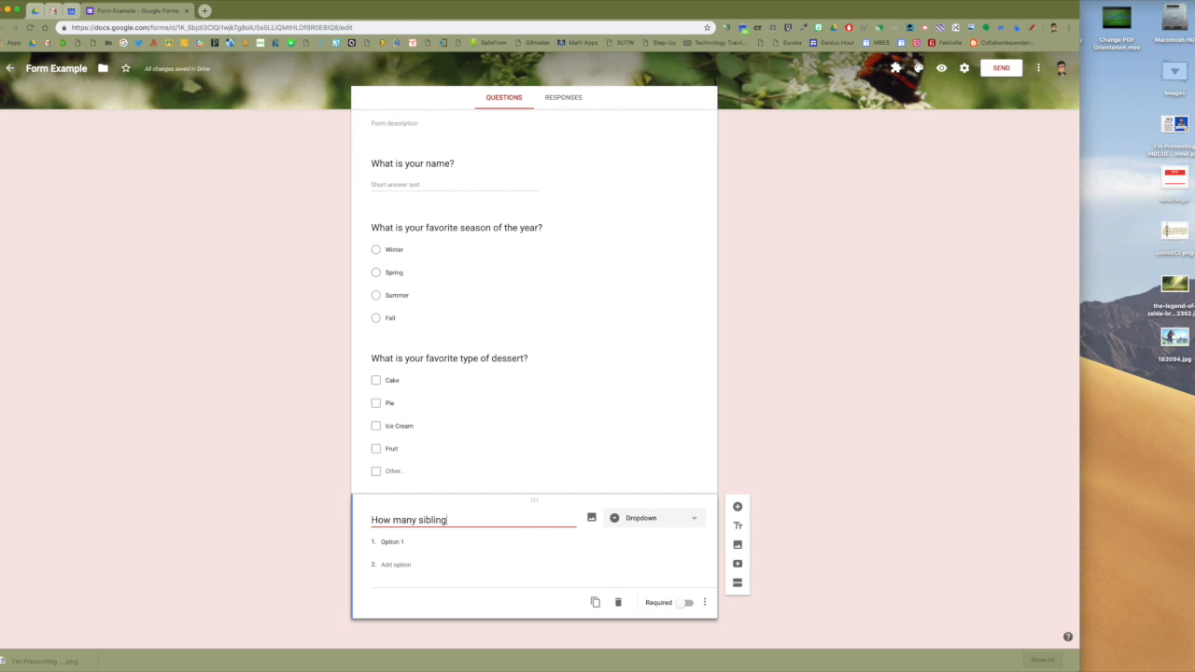
{"action": "type", "text": "s do you have?"}
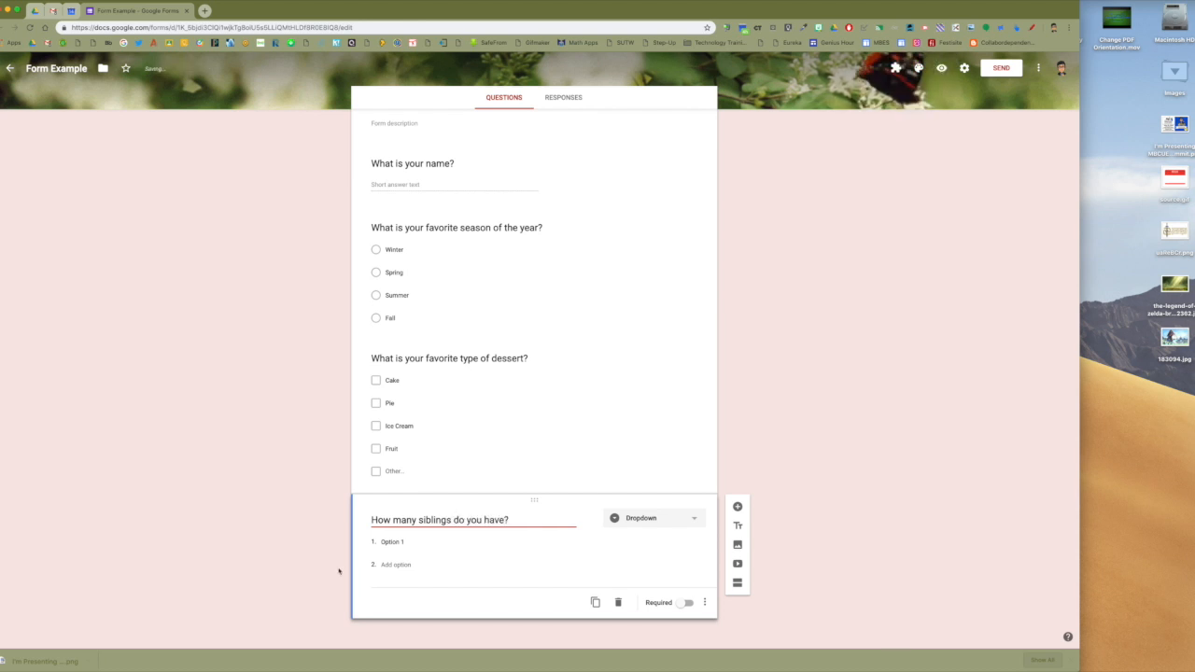
- Enter None, One, Two, Three and Four or More as the dropdown options of the siblings question
{"action": "left_click", "coordinate": [390, 542]}
{"action": "type", "text": "None"}
{"action": "left_click", "coordinate": [390, 564]}
{"action": "type", "text": "1"}
{"action": "type", "text": "One"}
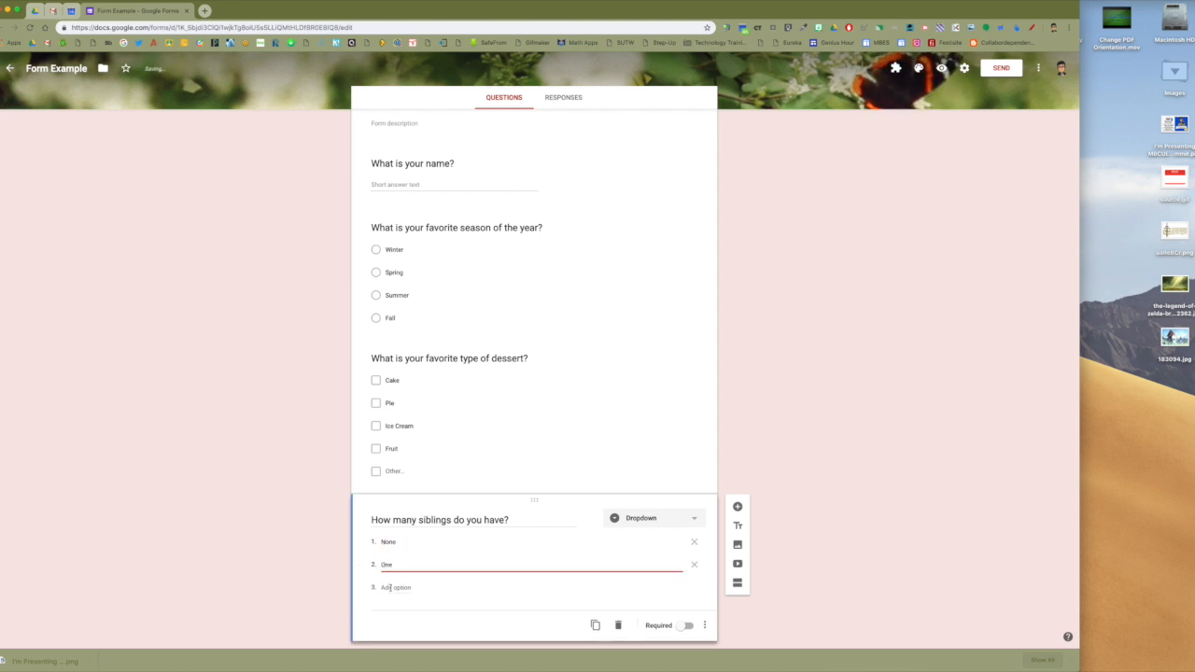
{"action": "key", "text": "Return"}
{"action": "type", "text": "Two"}
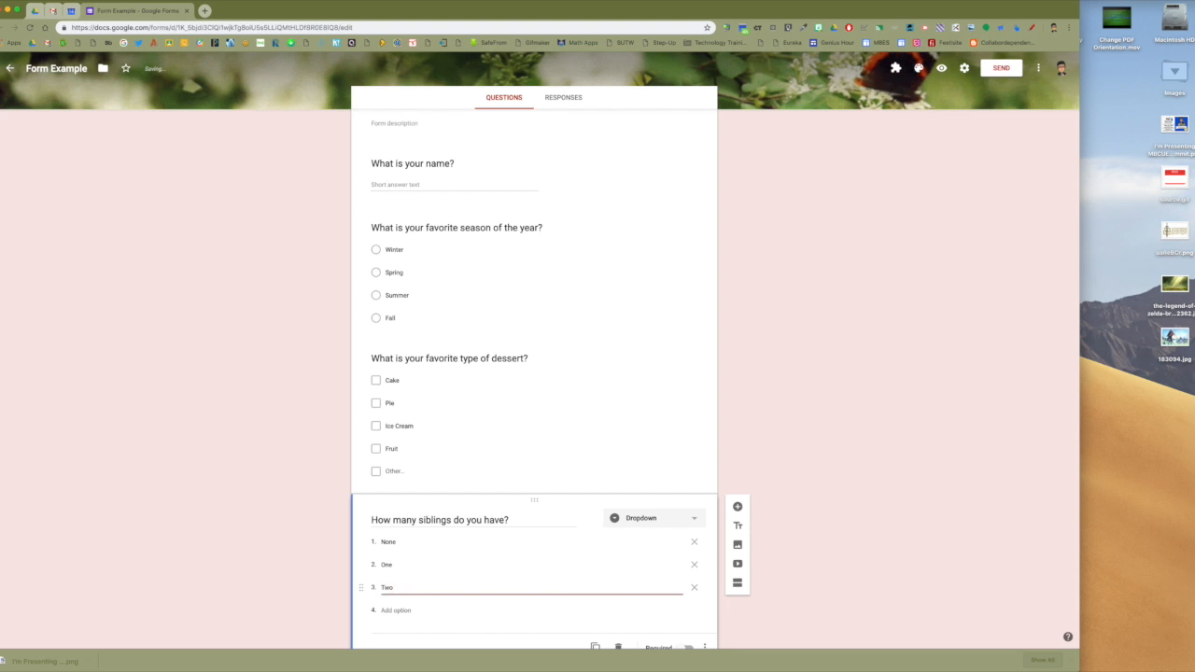
{"action": "key", "text": "Return"}
{"action": "type", "text": "Thre"}
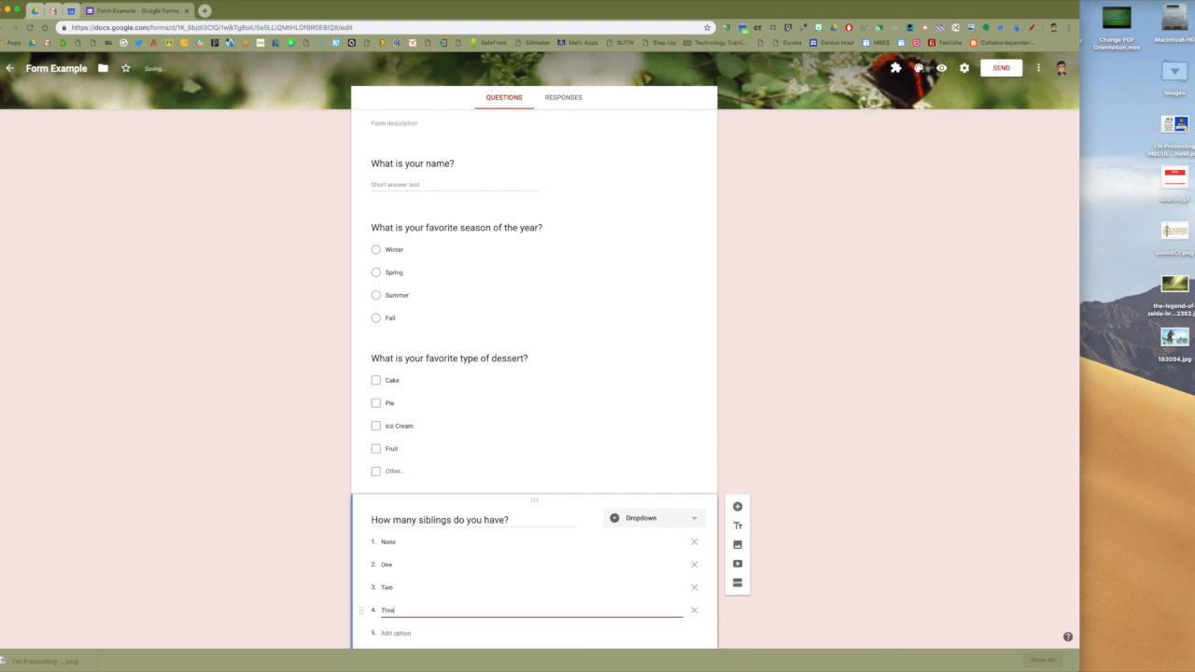
{"action": "type", "text": "e"}
{"action": "key", "text": "Return"}
{"action": "type", "text": "Four or More"}
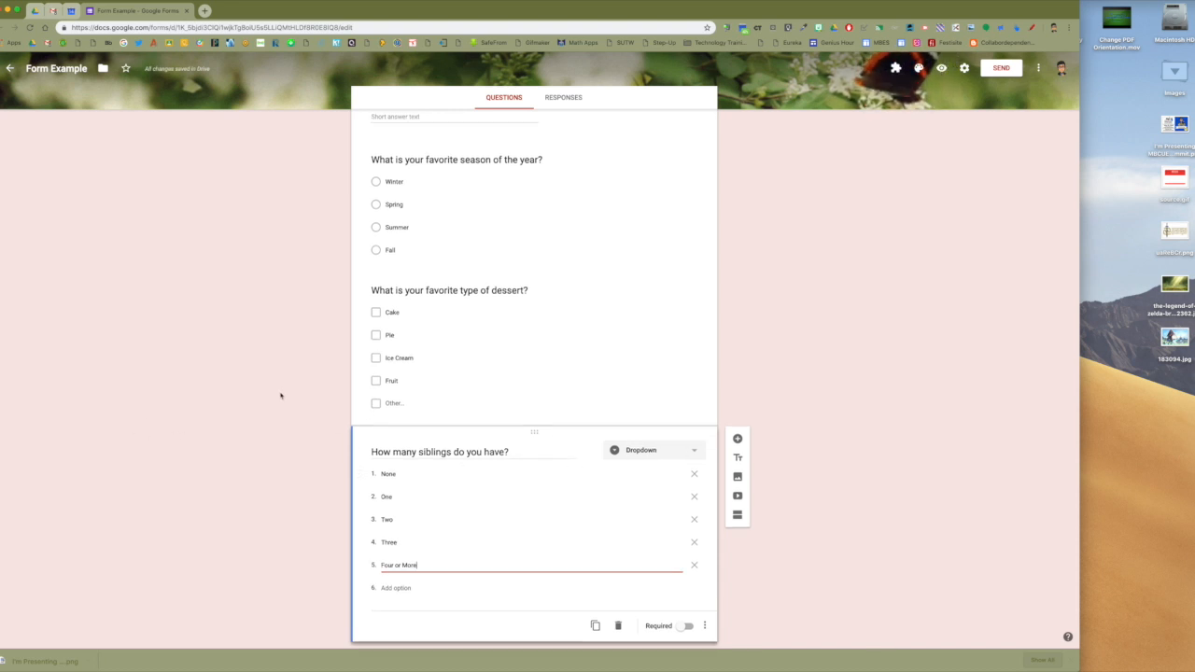
- Review the whole form from its title through the siblings question, checking each question and its options
{"action": "scroll", "coordinate": [280, 395], "scroll_direction": "up", "scroll_amount": 3}
{"action": "scroll", "coordinate": [290, 419], "scroll_direction": "down", "scroll_amount": 4}
{"action": "scroll", "coordinate": [291, 419], "scroll_direction": "up", "scroll_amount": 3}
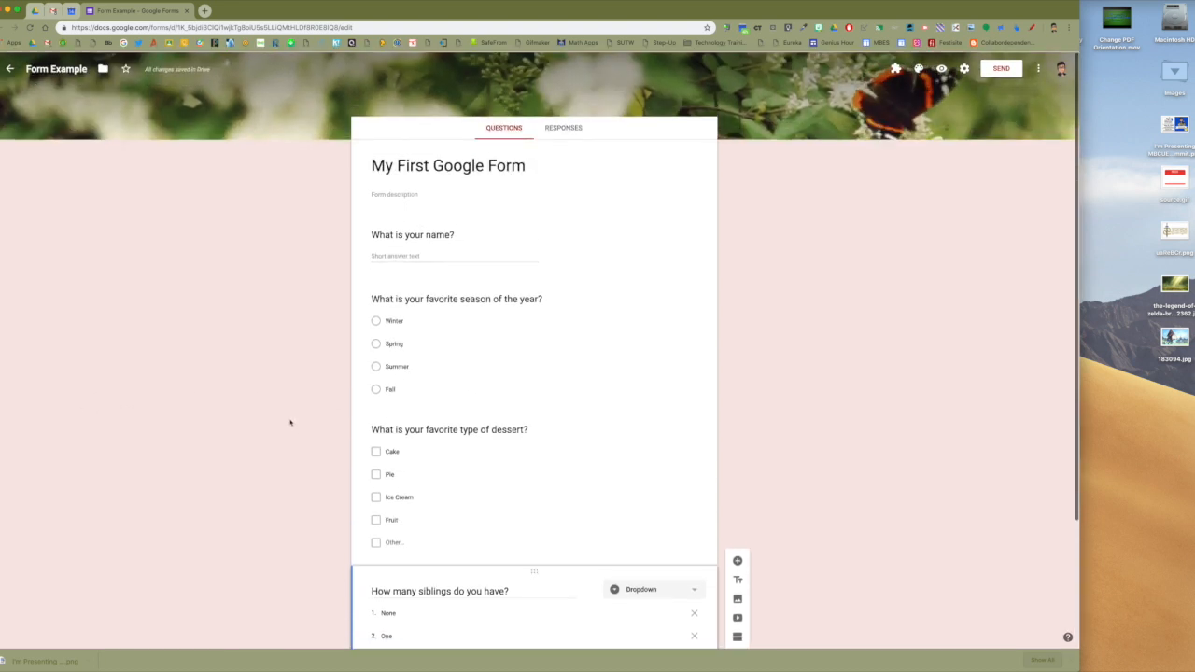
{"action": "scroll", "coordinate": [812, 436], "scroll_direction": "down", "scroll_amount": 3}
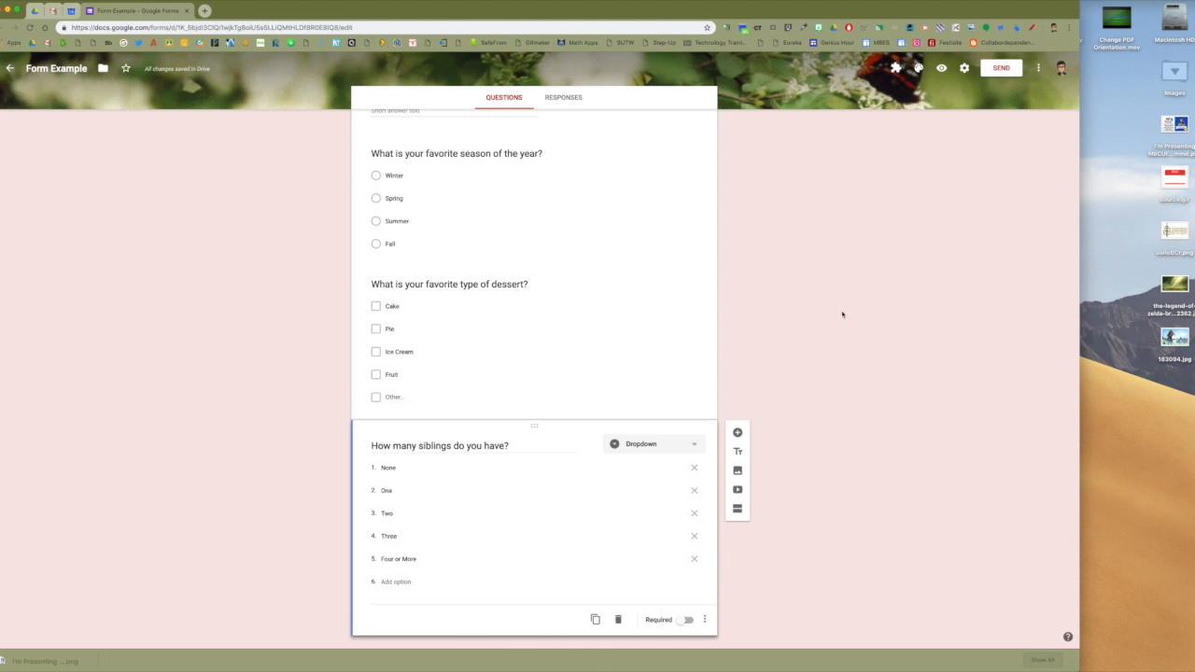
{"action": "scroll", "coordinate": [843, 315], "scroll_direction": "up", "scroll_amount": 3}
{"action": "scroll", "coordinate": [842, 314], "scroll_direction": "down", "scroll_amount": 2}
{"action": "scroll", "coordinate": [848, 317], "scroll_direction": "down", "scroll_amount": 1}
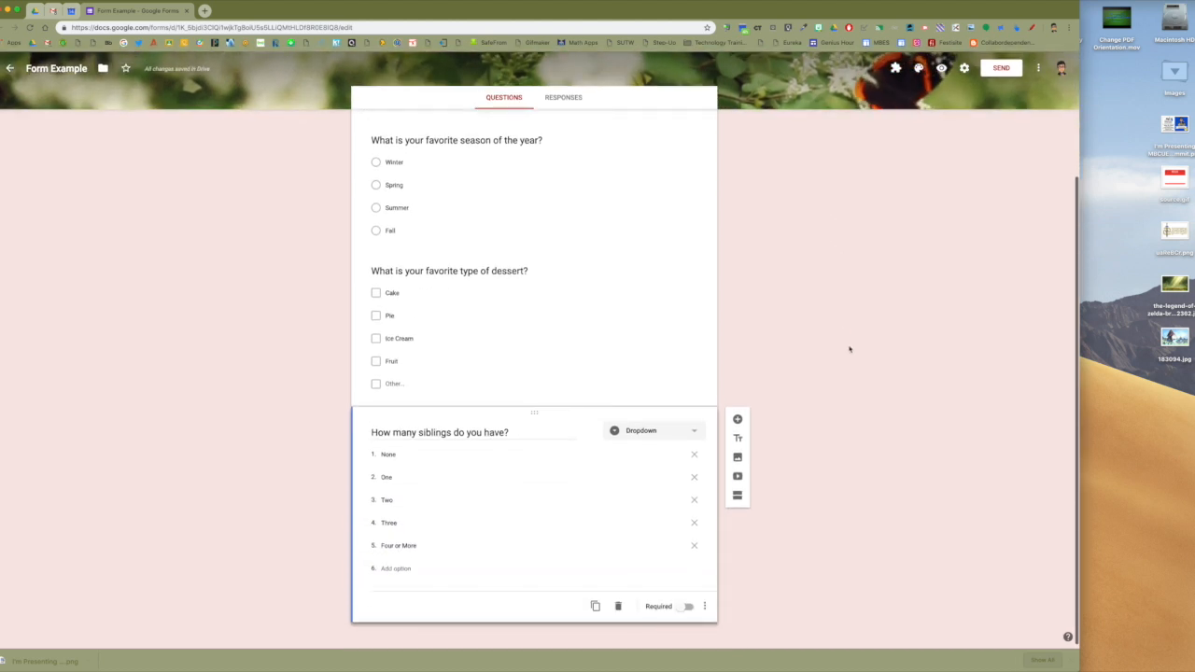
{"action": "scroll", "coordinate": [845, 345], "scroll_direction": "up", "scroll_amount": 3}
{"action": "scroll", "coordinate": [845, 353], "scroll_direction": "down", "scroll_amount": 2}
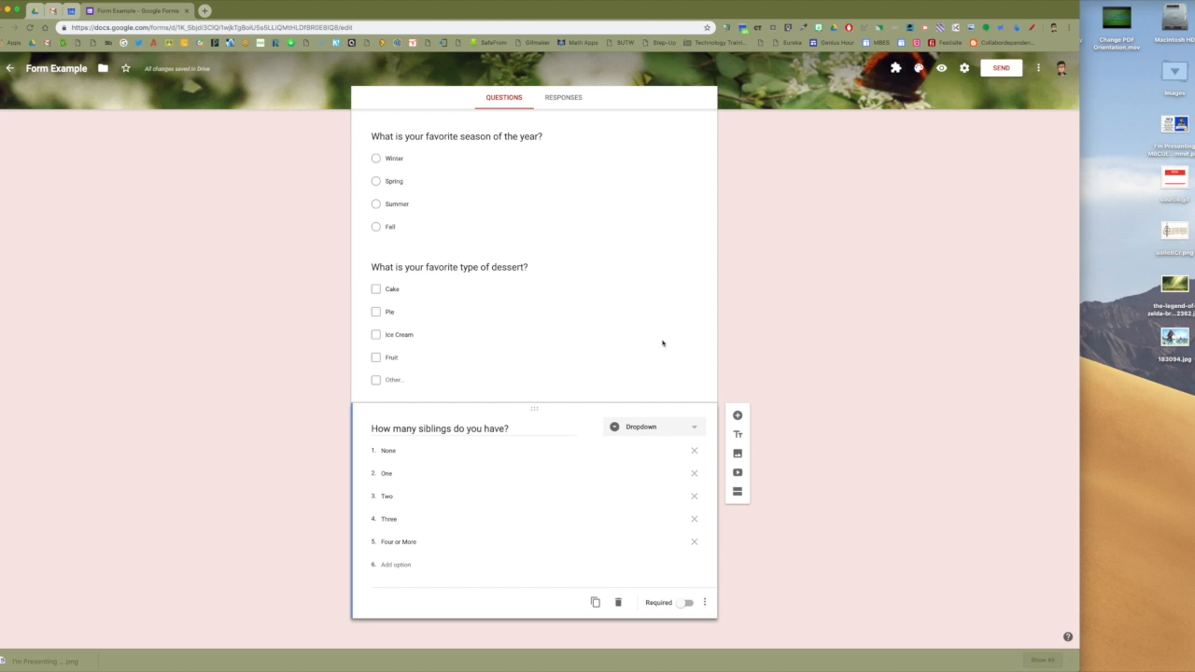
{"action": "scroll", "coordinate": [625, 334], "scroll_direction": "up", "scroll_amount": 2}
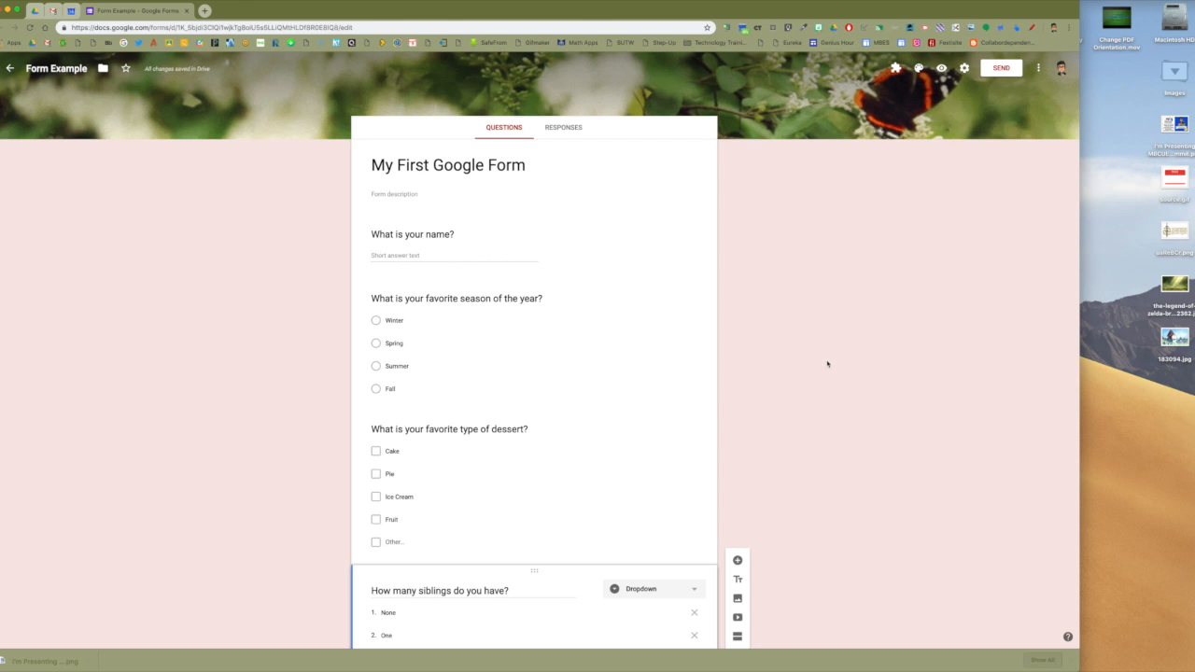
{"action": "scroll", "coordinate": [880, 373], "scroll_direction": "down", "scroll_amount": 3}
{"action": "scroll", "coordinate": [729, 379], "scroll_direction": "down", "scroll_amount": 2}
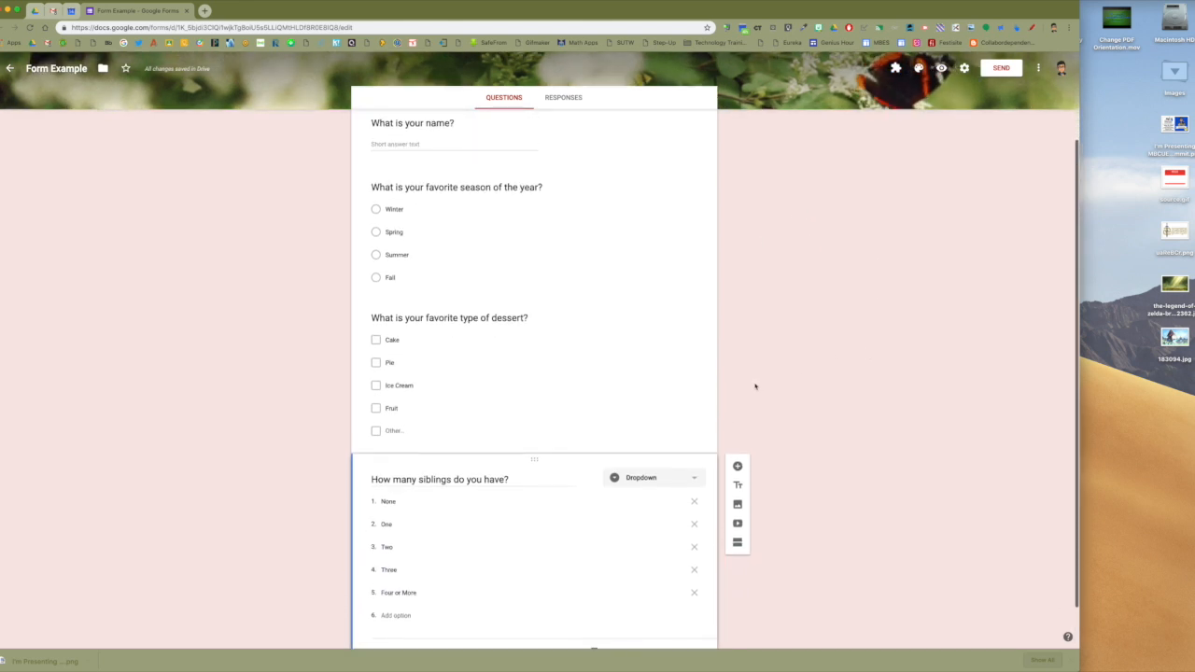
- Move the favorite season question below the favorite dessert question
{"action": "scroll", "coordinate": [755, 386], "scroll_direction": "up", "scroll_amount": 1}
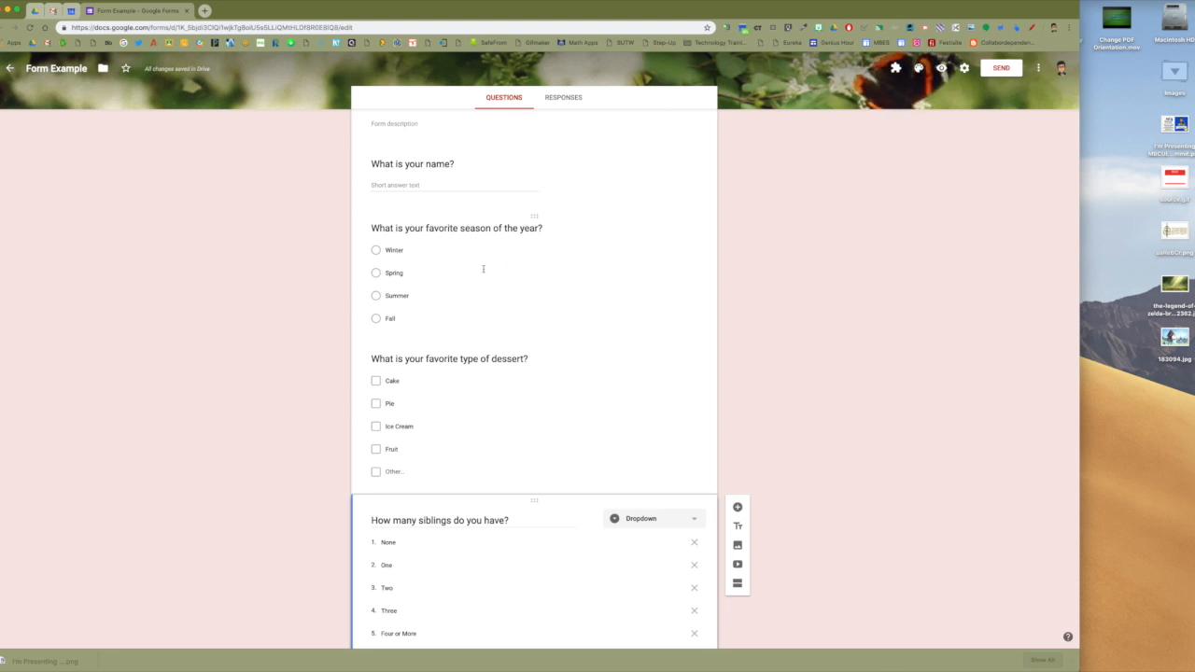
{"action": "left_click", "coordinate": [535, 217]}
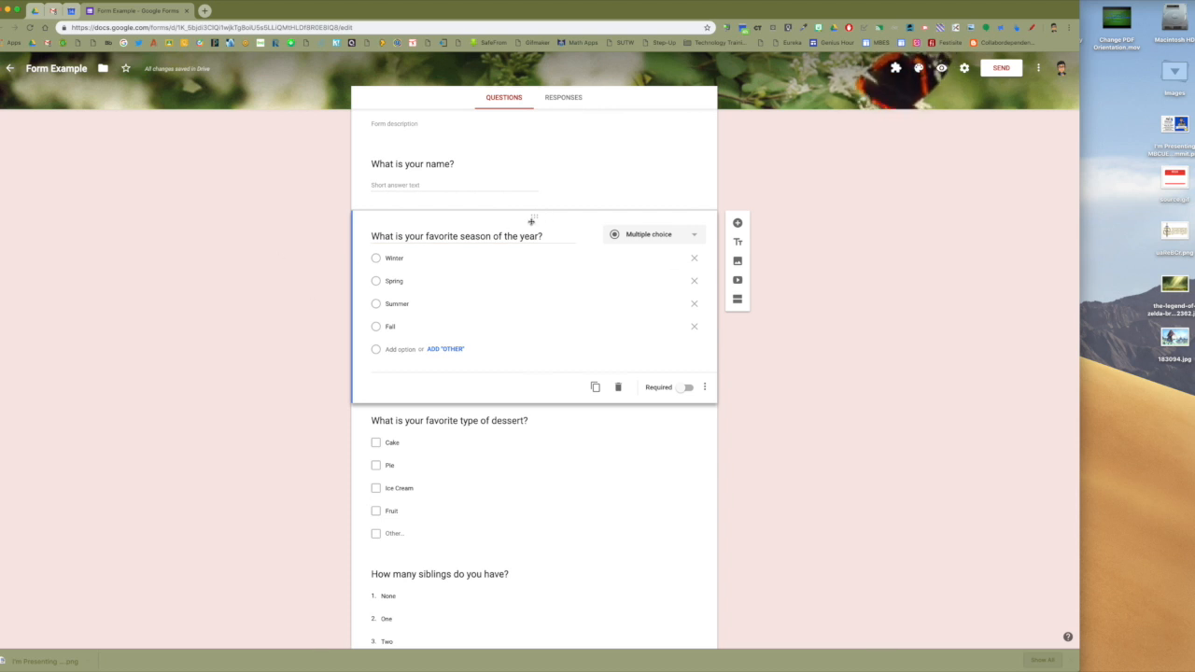
{"action": "left_click_drag", "start_coordinate": [535, 217], "coordinate": [508, 365]}
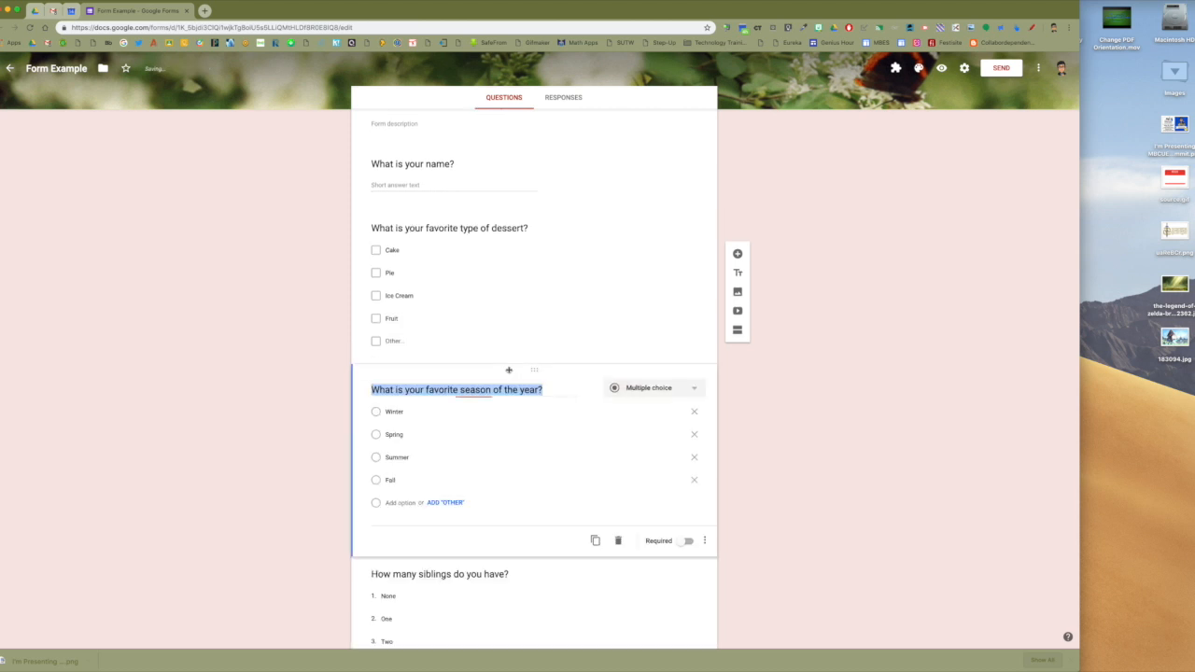
{"action": "left_click", "coordinate": [168, 378]}
{"action": "scroll", "coordinate": [806, 372], "scroll_direction": "down", "scroll_amount": 2}
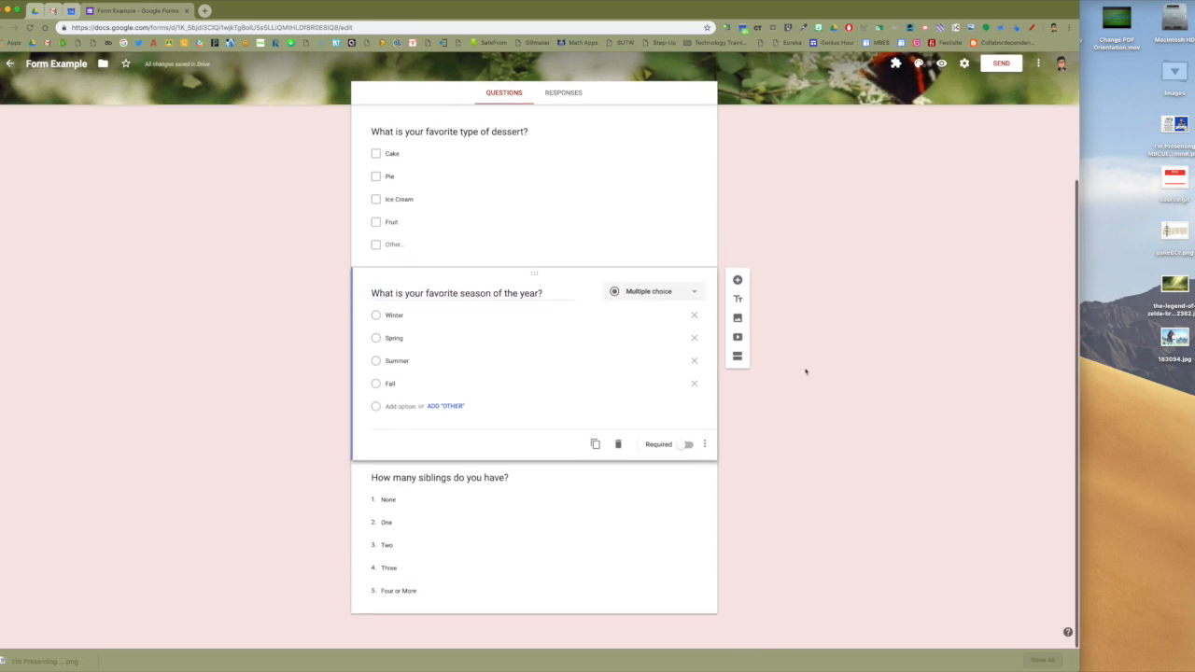
{"action": "scroll", "coordinate": [826, 319], "scroll_direction": "up", "scroll_amount": 4}
{"action": "scroll", "coordinate": [267, 349], "scroll_direction": "down", "scroll_amount": 1}
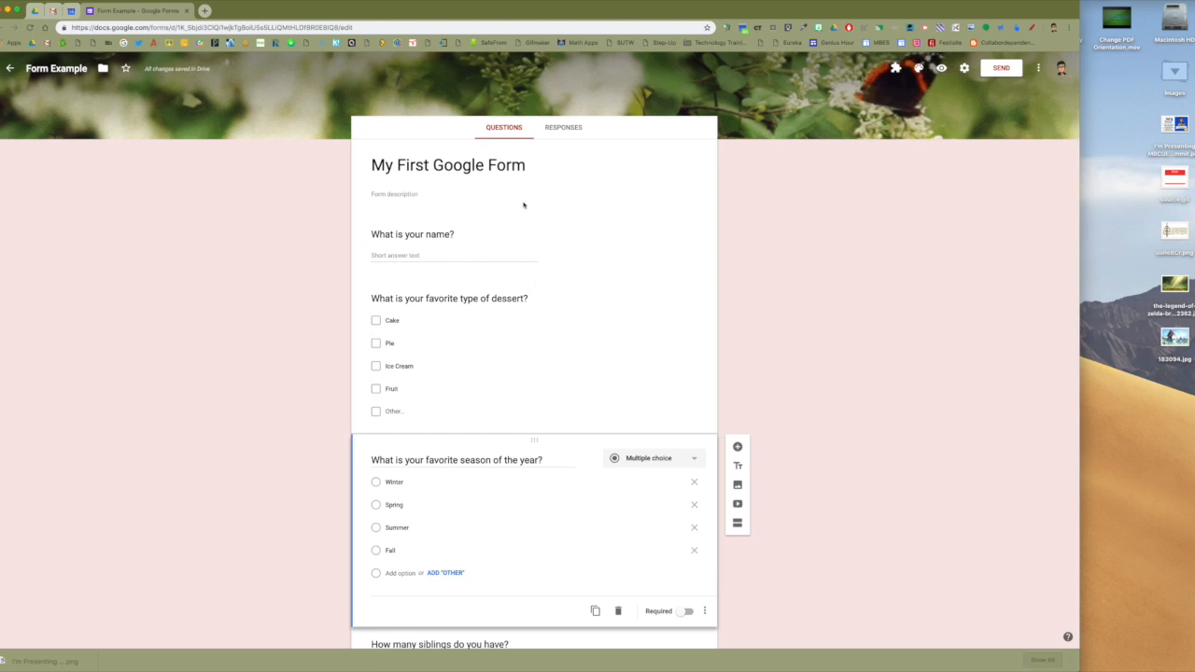
- Insert the "Hello my name is" image source.gif from the desktop between the form title and the name question
{"action": "scroll", "coordinate": [467, 197], "scroll_direction": "down", "scroll_amount": 1}
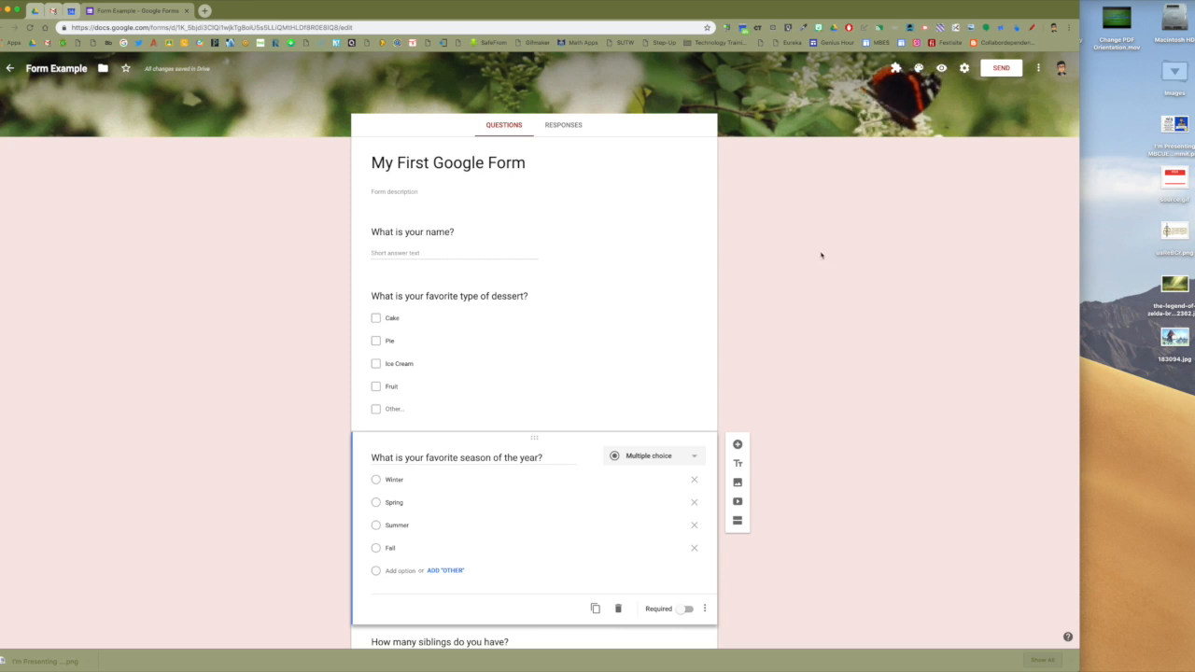
{"action": "scroll", "coordinate": [758, 318], "scroll_direction": "down", "scroll_amount": 1}
{"action": "scroll", "coordinate": [758, 318], "scroll_direction": "up", "scroll_amount": 1}
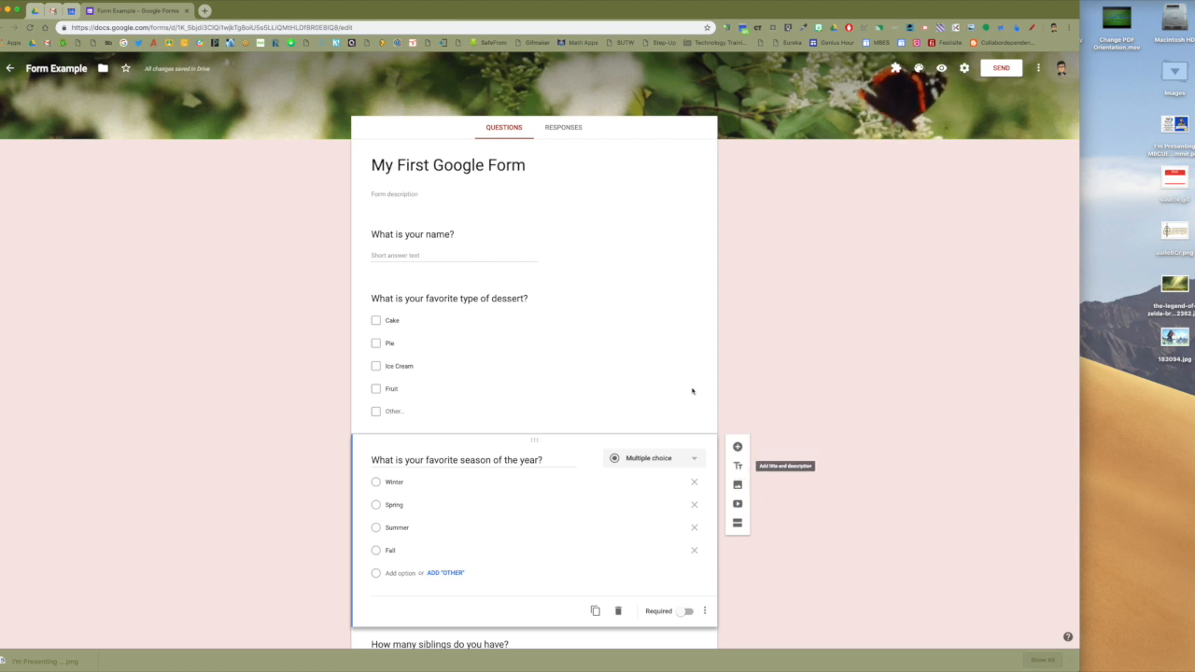
{"action": "left_click", "coordinate": [650, 161]}
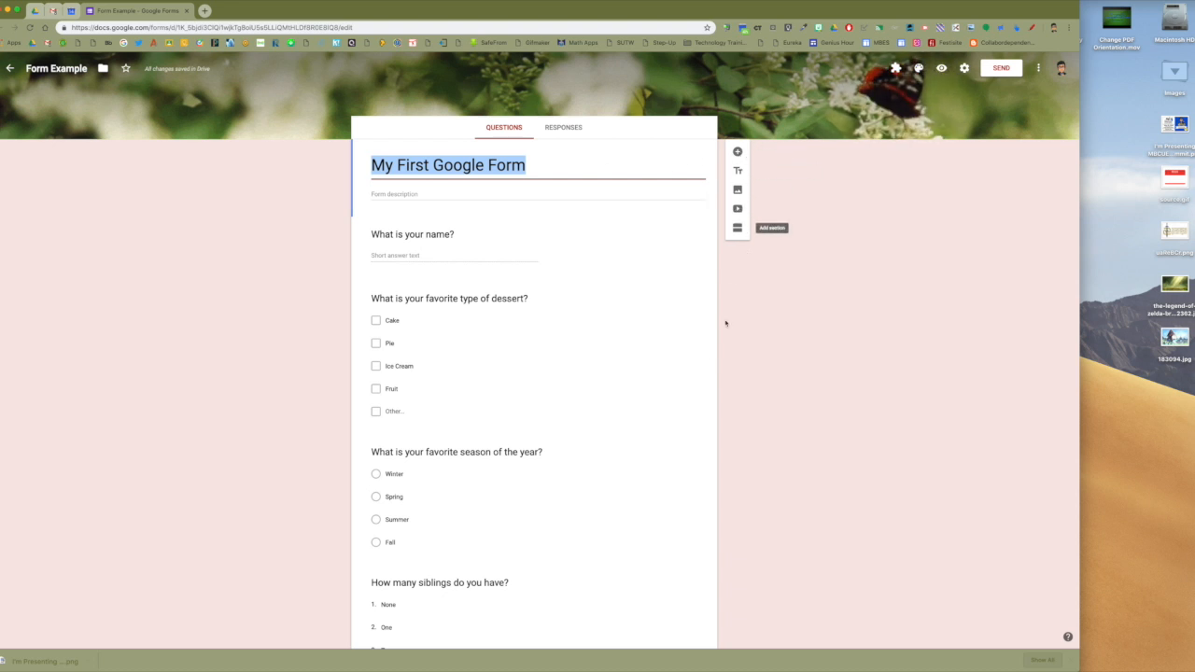
{"action": "left_click", "coordinate": [672, 369]}
{"action": "left_click", "coordinate": [674, 557]}
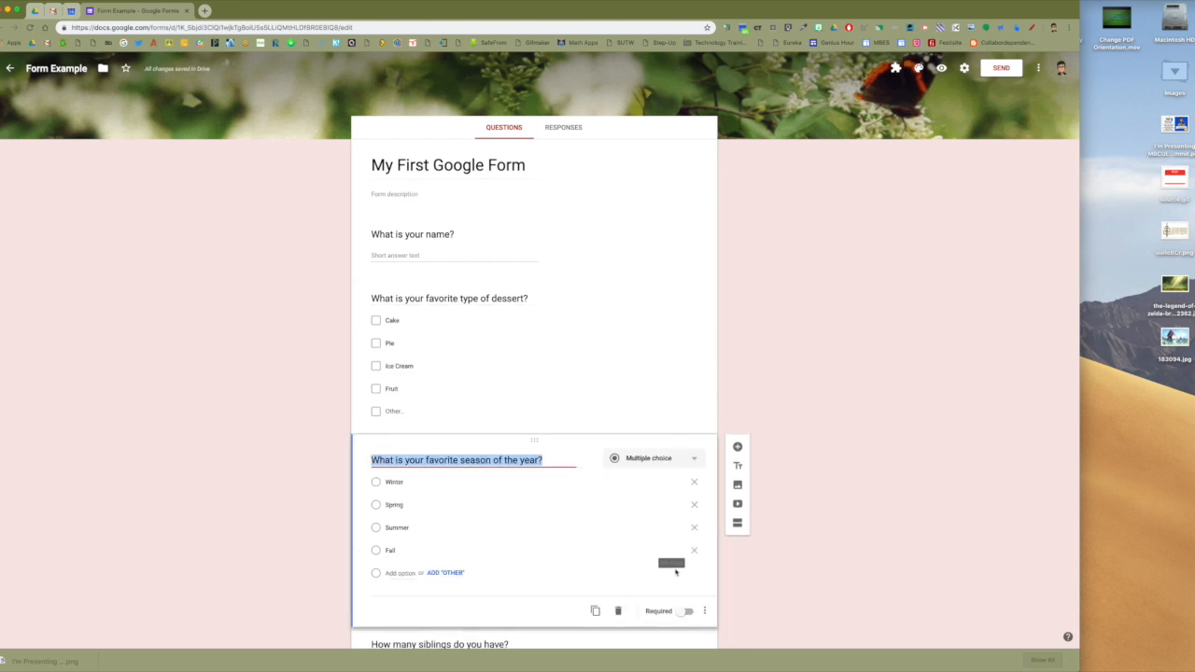
{"action": "left_click", "coordinate": [632, 248]}
{"action": "left_click", "coordinate": [631, 187]}
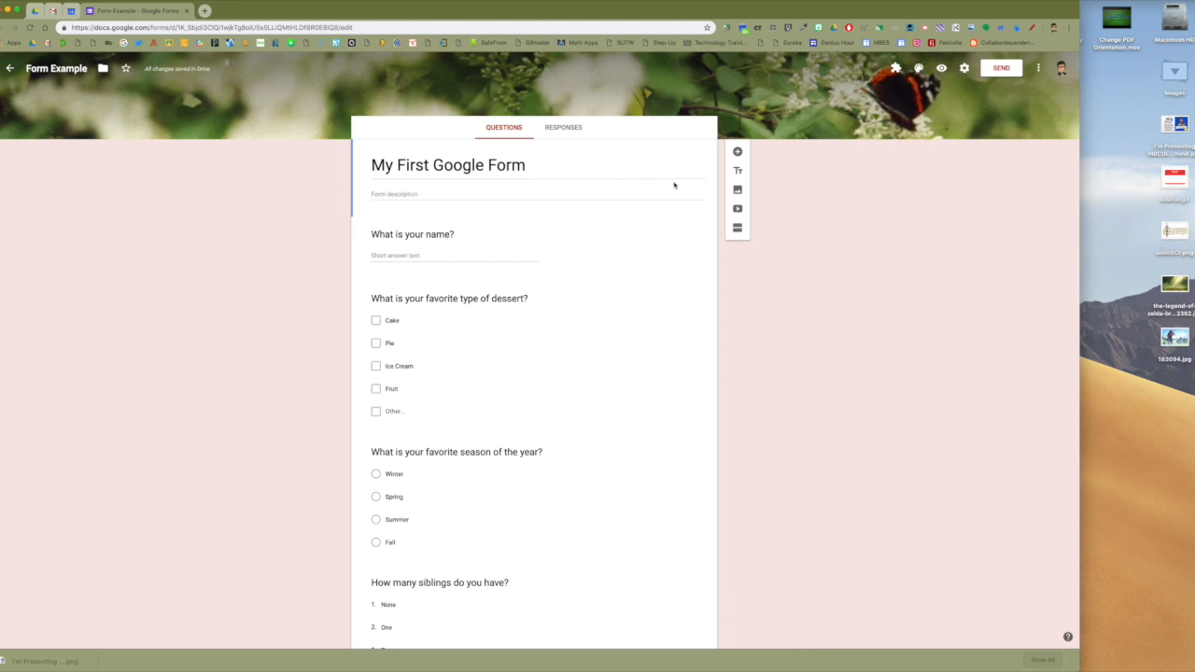
{"action": "left_click", "coordinate": [738, 191]}
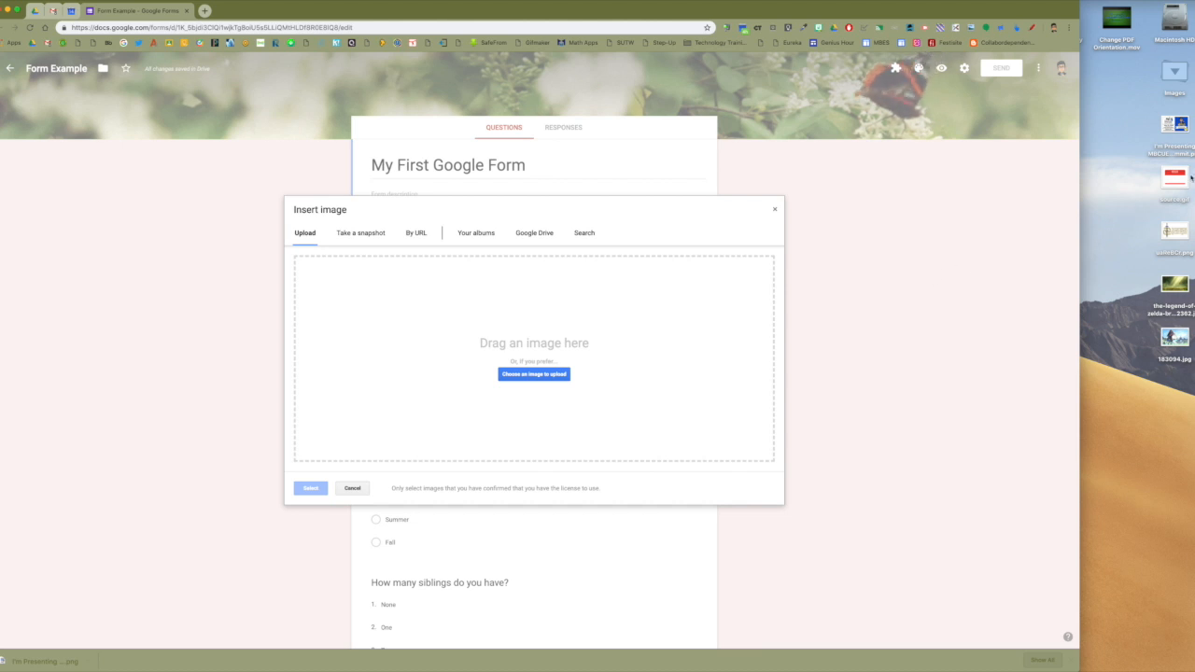
{"action": "left_click_drag", "start_coordinate": [1179, 180], "coordinate": [532, 349]}
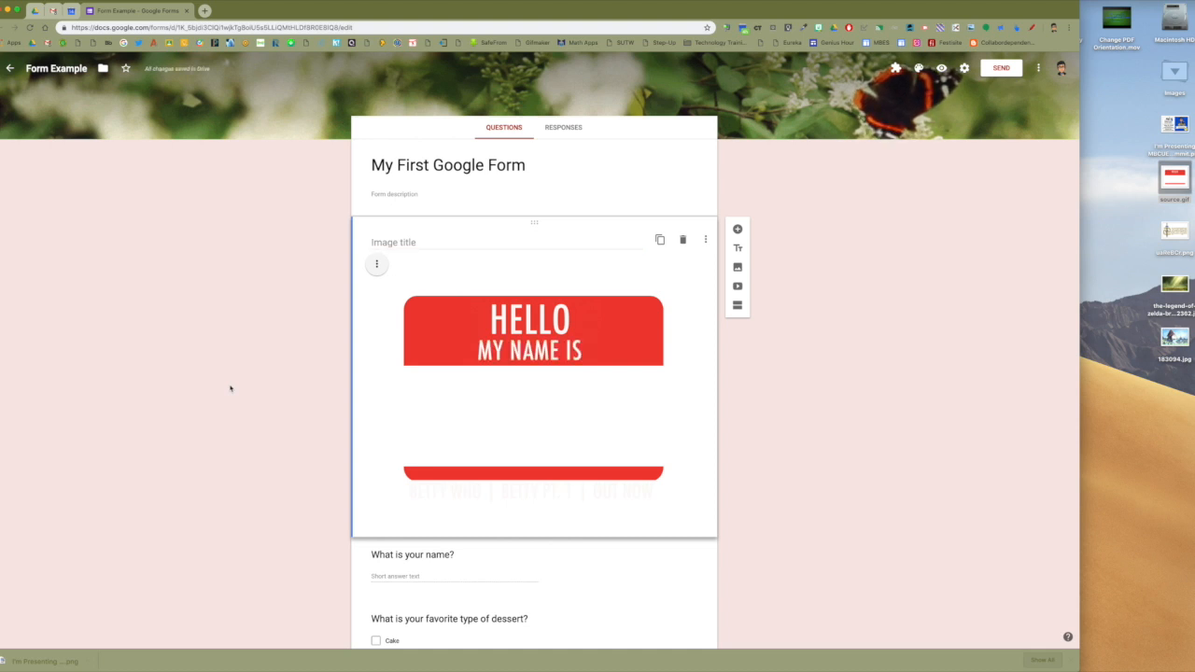
- Shrink the name tag image to about half its width and center-align it
{"action": "scroll", "coordinate": [724, 448], "scroll_direction": "down", "scroll_amount": 5}
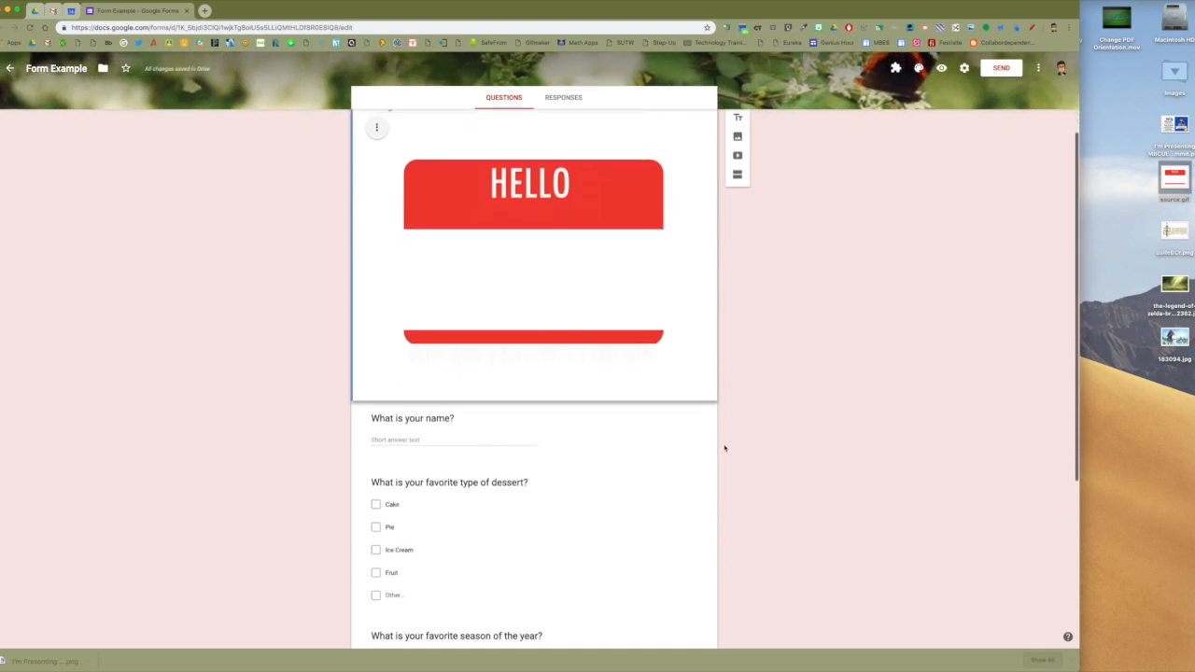
{"action": "scroll", "coordinate": [724, 449], "scroll_direction": "up", "scroll_amount": 3}
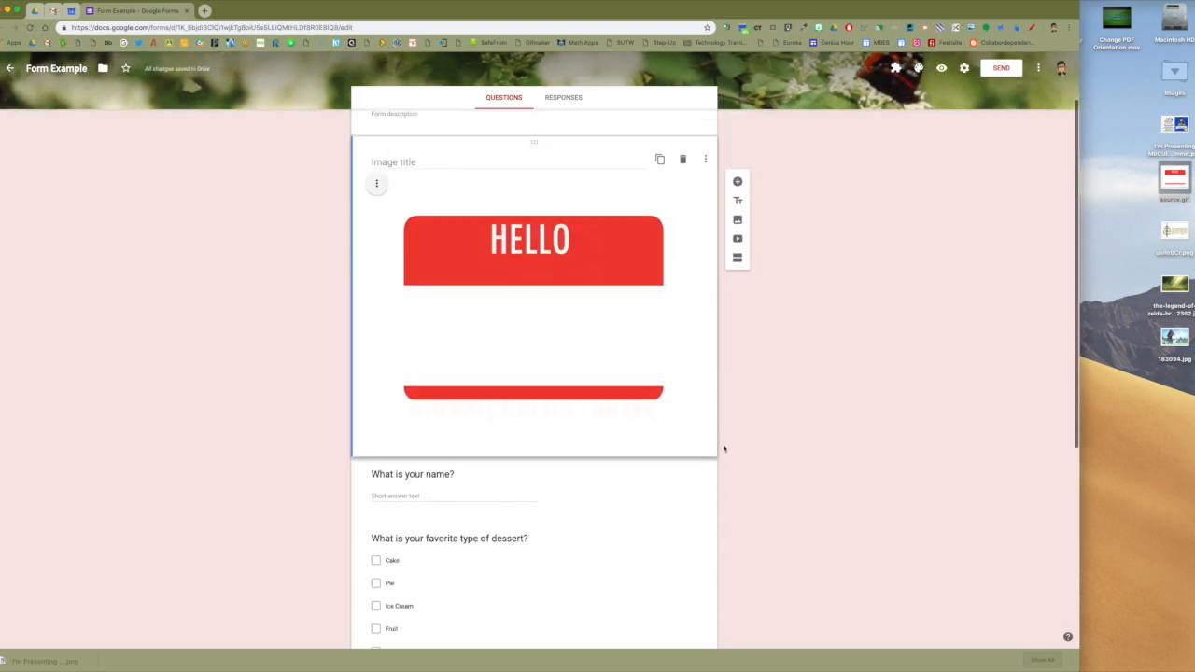
{"action": "left_click", "coordinate": [555, 342]}
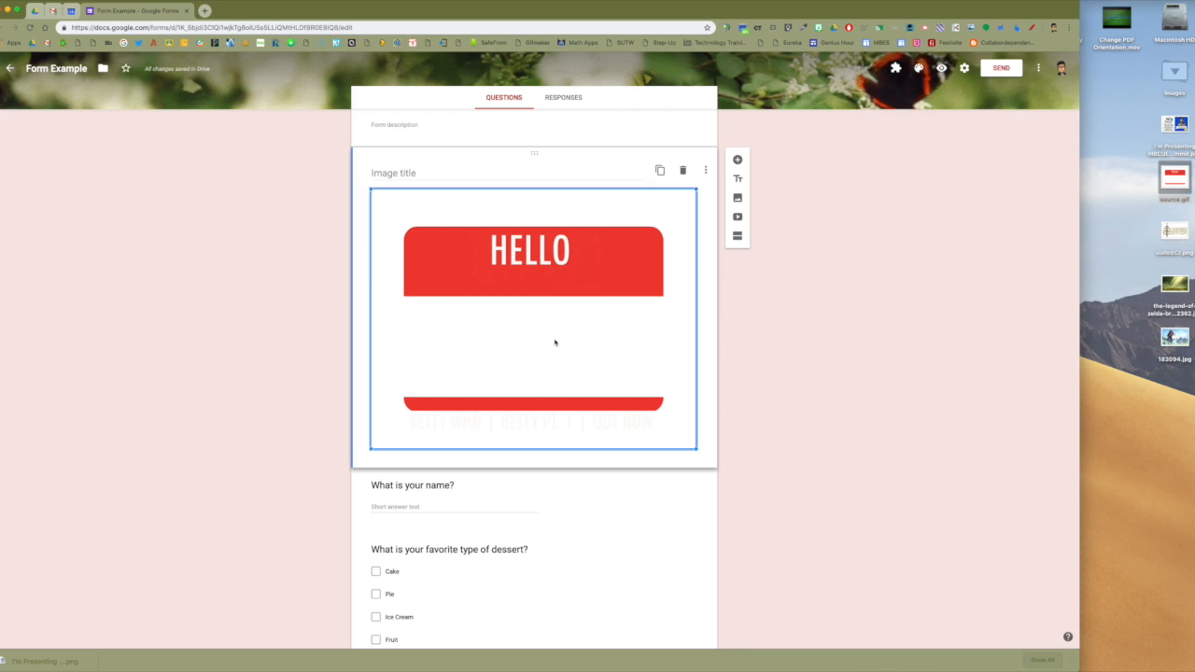
{"action": "left_click_drag", "start_coordinate": [695, 449], "coordinate": [536, 319]}
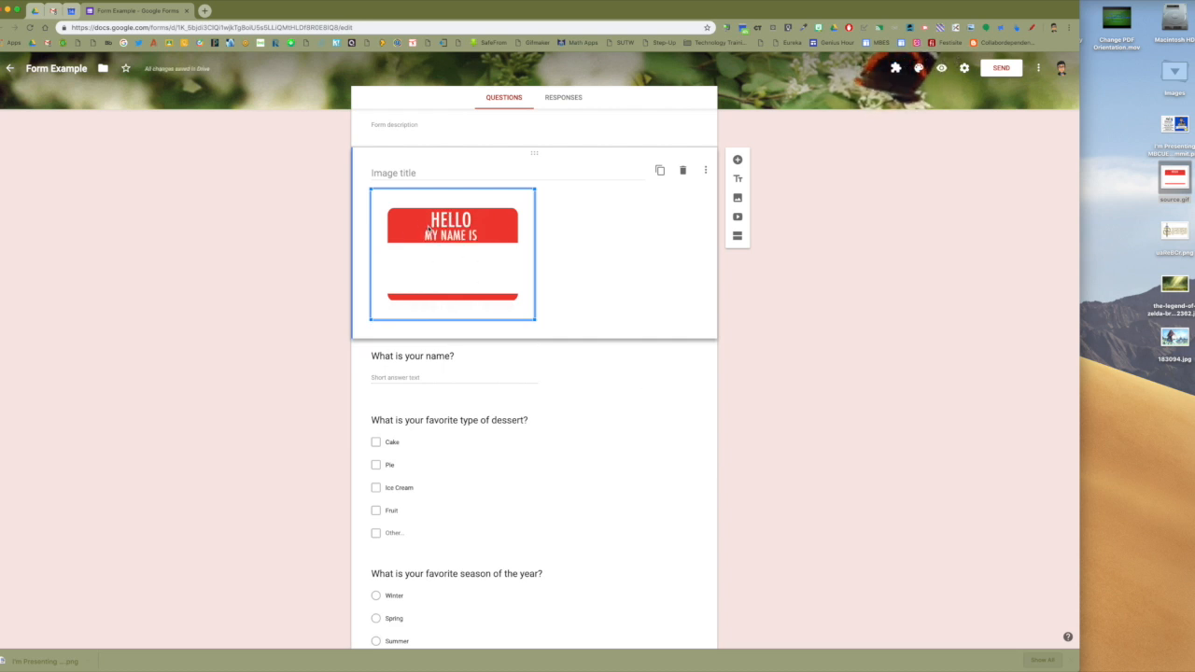
{"action": "left_click", "coordinate": [305, 239]}
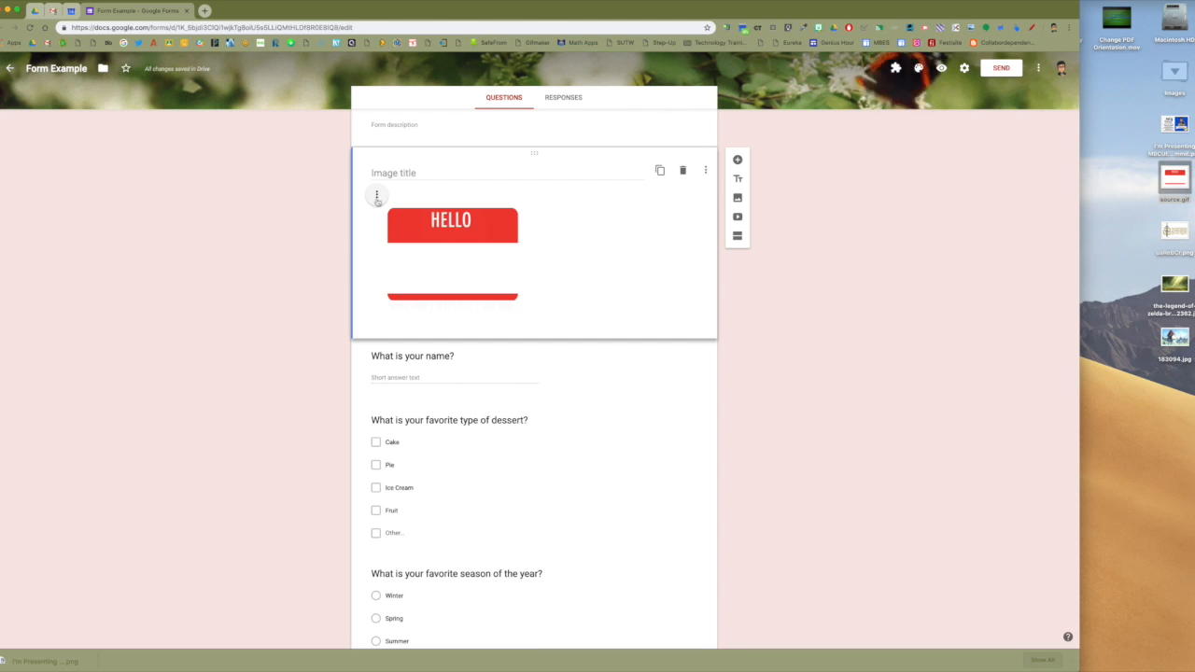
{"action": "left_click", "coordinate": [378, 197]}
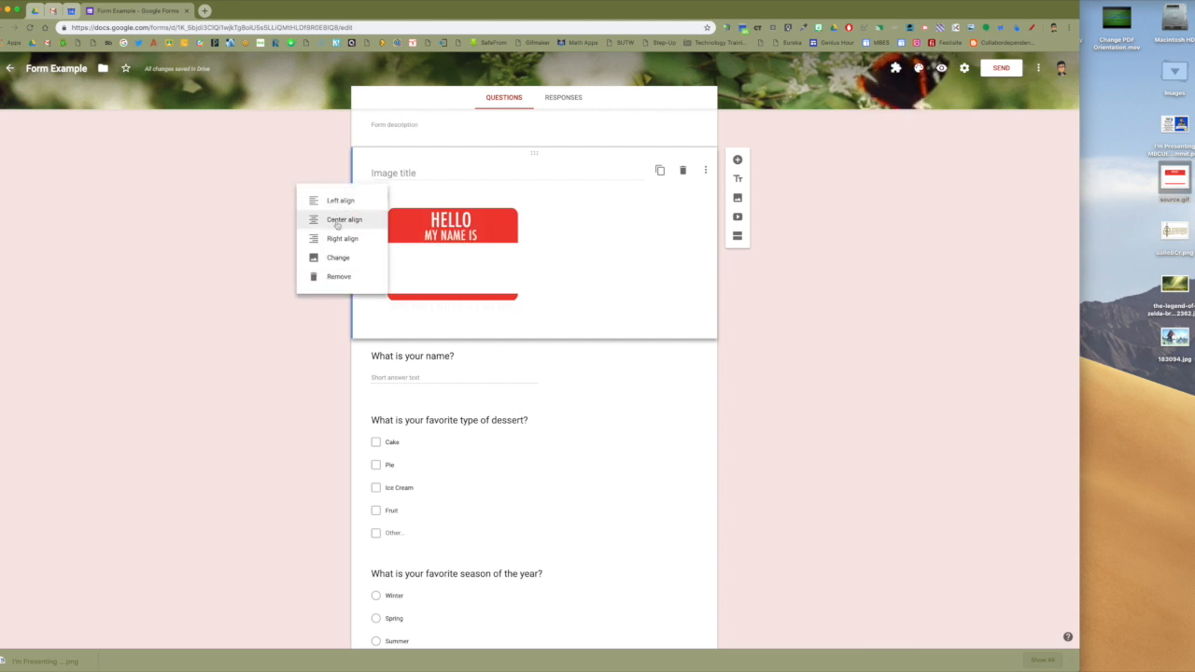
{"action": "left_click", "coordinate": [337, 222]}
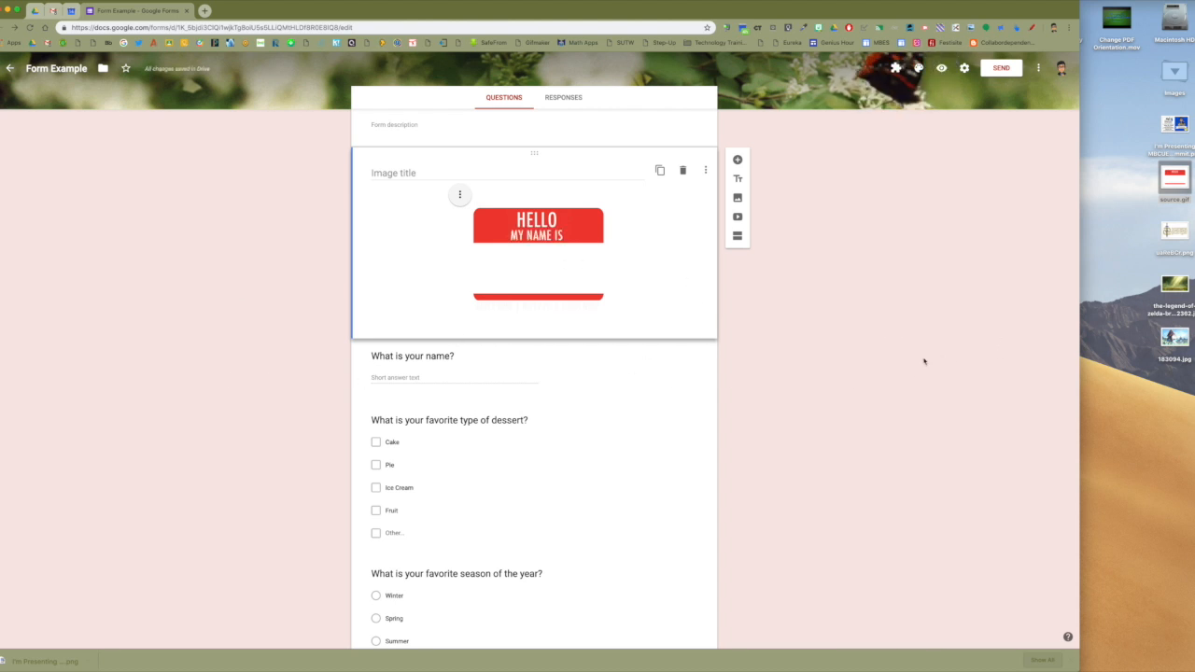
- Start adding an image to the Cake option of the dessert question and search Google images for "cake"
{"action": "scroll", "coordinate": [923, 360], "scroll_direction": "down", "scroll_amount": 2}
{"action": "scroll", "coordinate": [921, 360], "scroll_direction": "down", "scroll_amount": 2}
{"action": "scroll", "coordinate": [682, 286], "scroll_direction": "up", "scroll_amount": 5}
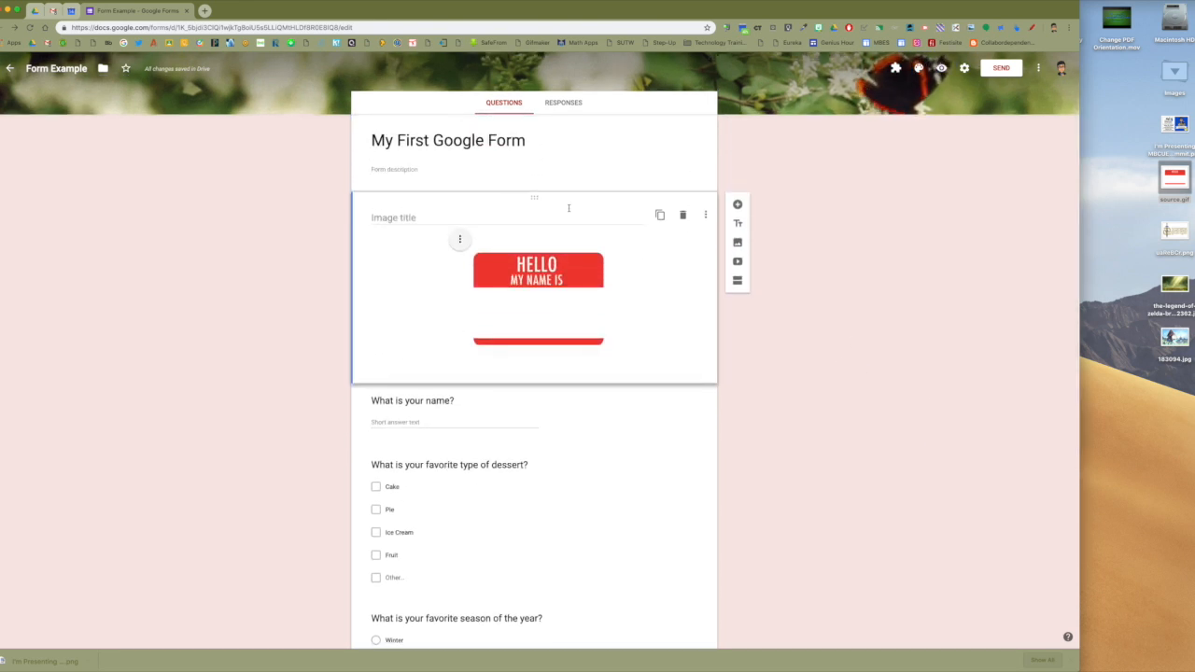
{"action": "scroll", "coordinate": [576, 443], "scroll_direction": "down", "scroll_amount": 5}
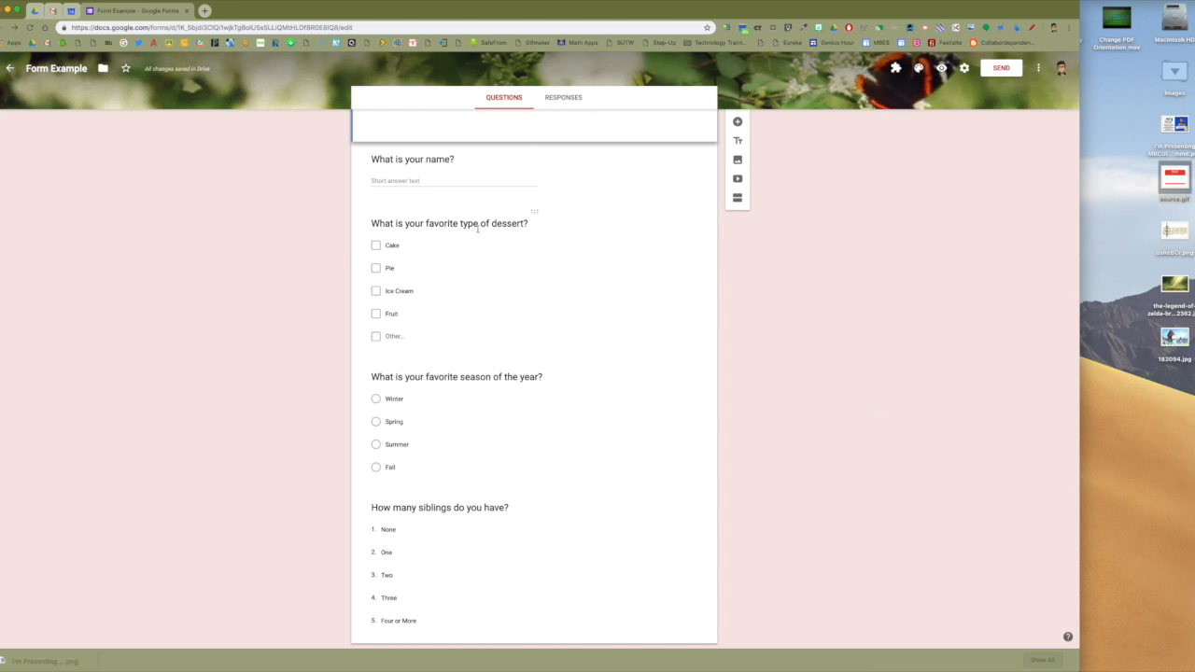
{"action": "left_click", "coordinate": [394, 246]}
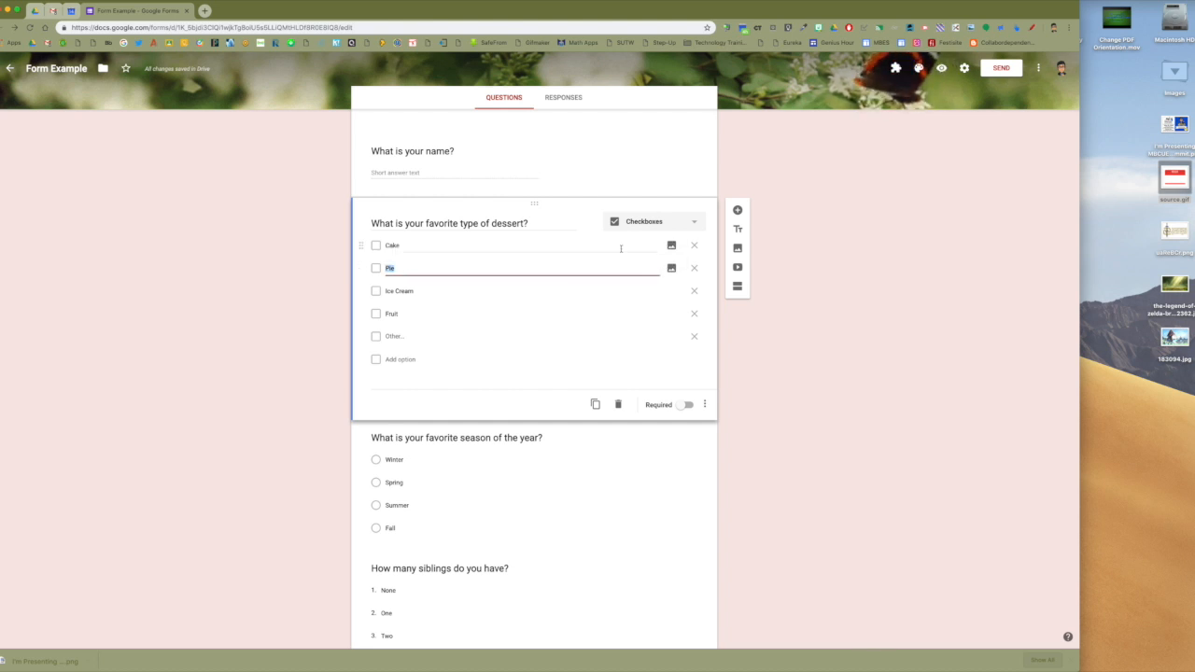
{"action": "left_click", "coordinate": [670, 247]}
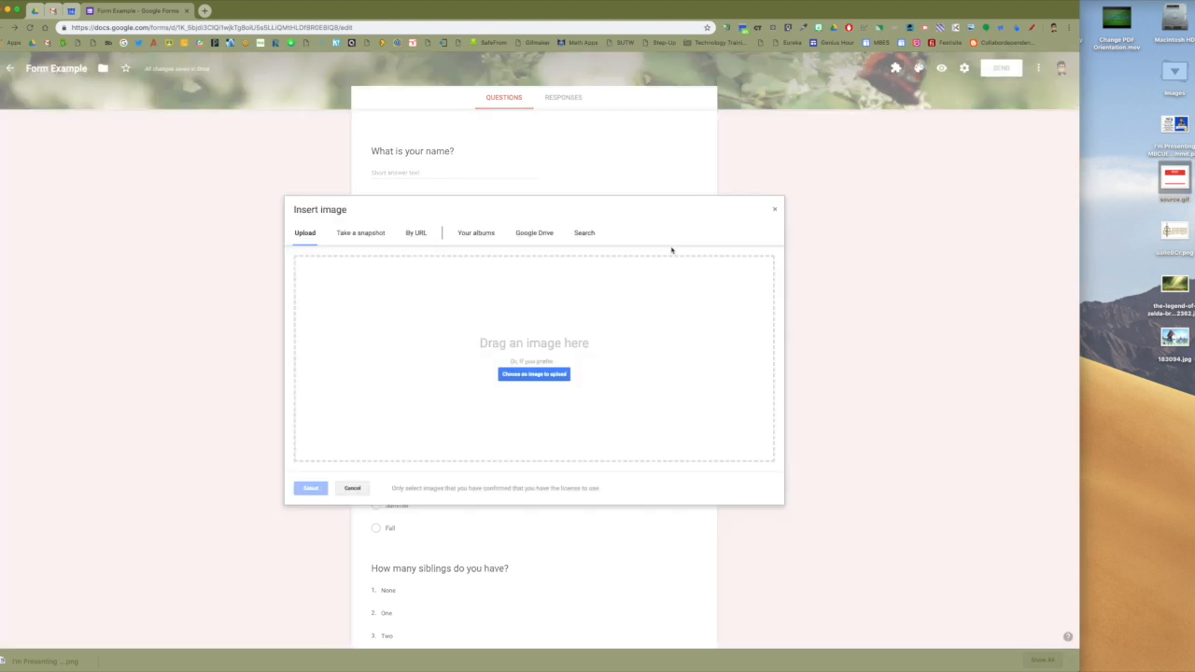
{"action": "left_click", "coordinate": [582, 235]}
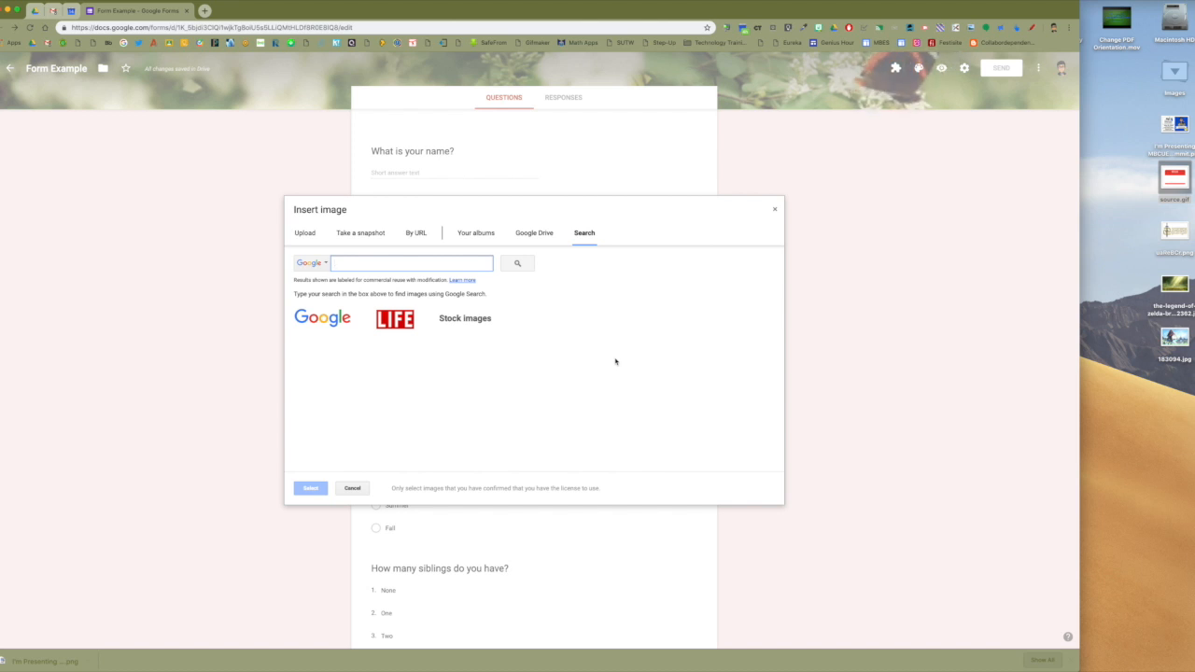
{"action": "type", "text": "cake"}
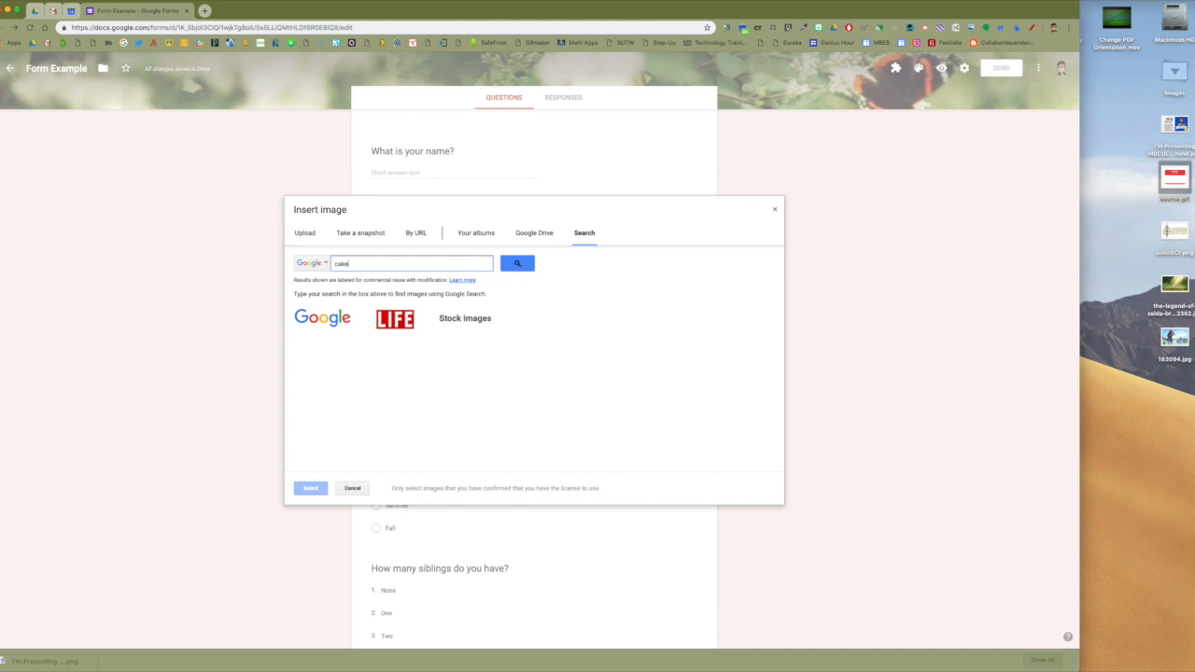
{"action": "key", "text": "Return"}
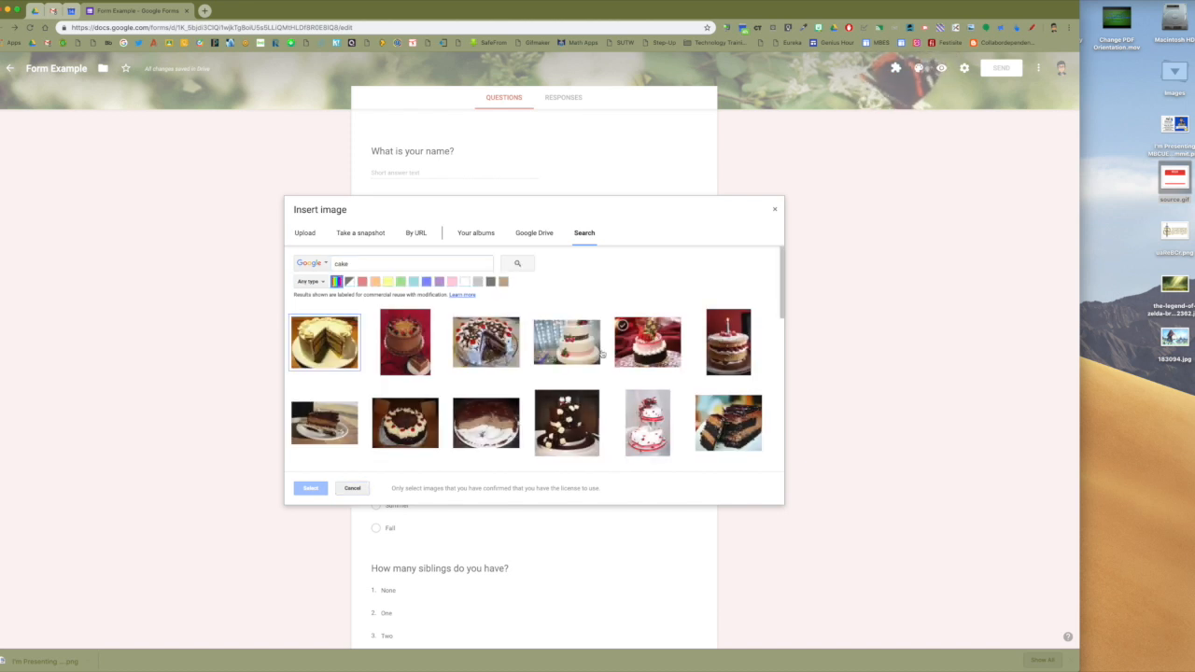
- Choose the white tiered cake photo from the results and insert it into the Cake option
{"action": "scroll", "coordinate": [537, 410], "scroll_direction": "down", "scroll_amount": 2}
{"action": "scroll", "coordinate": [537, 411], "scroll_direction": "up", "scroll_amount": 2}
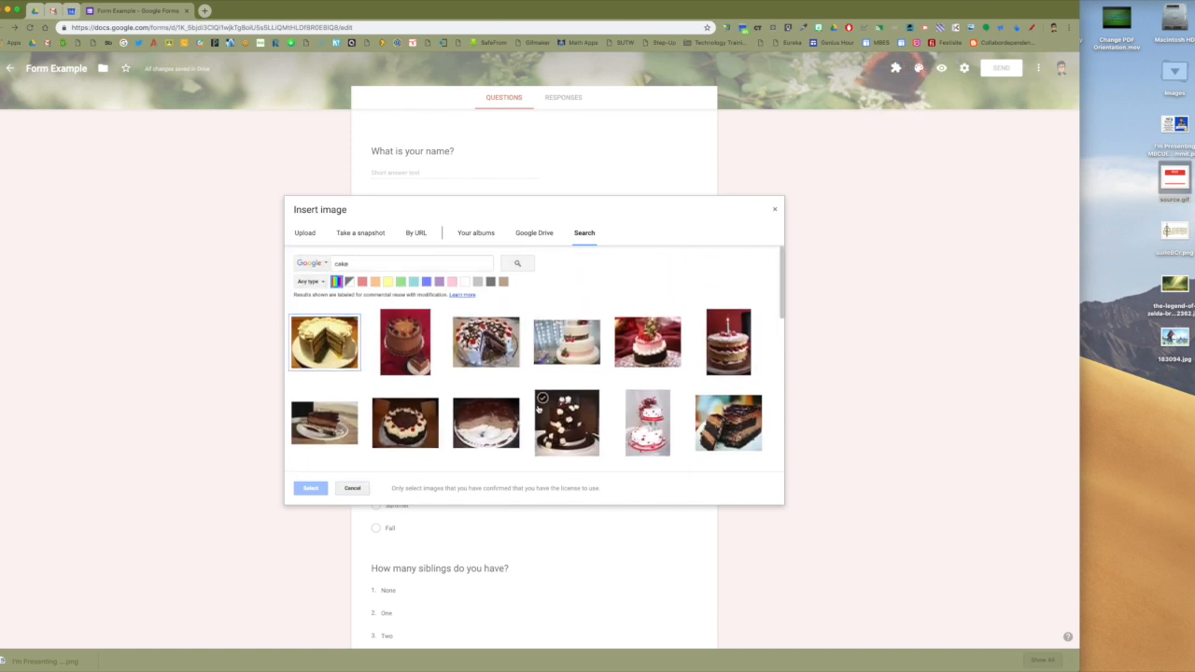
{"action": "scroll", "coordinate": [537, 409], "scroll_direction": "down", "scroll_amount": 2}
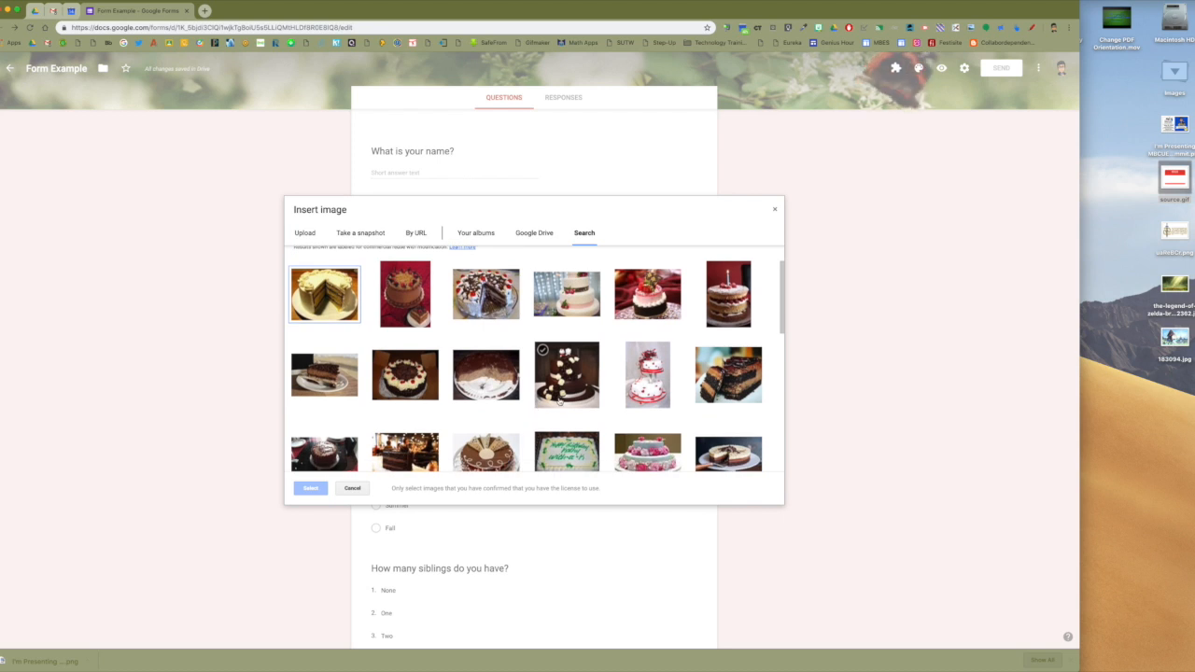
{"action": "scroll", "coordinate": [538, 409], "scroll_direction": "up", "scroll_amount": 1}
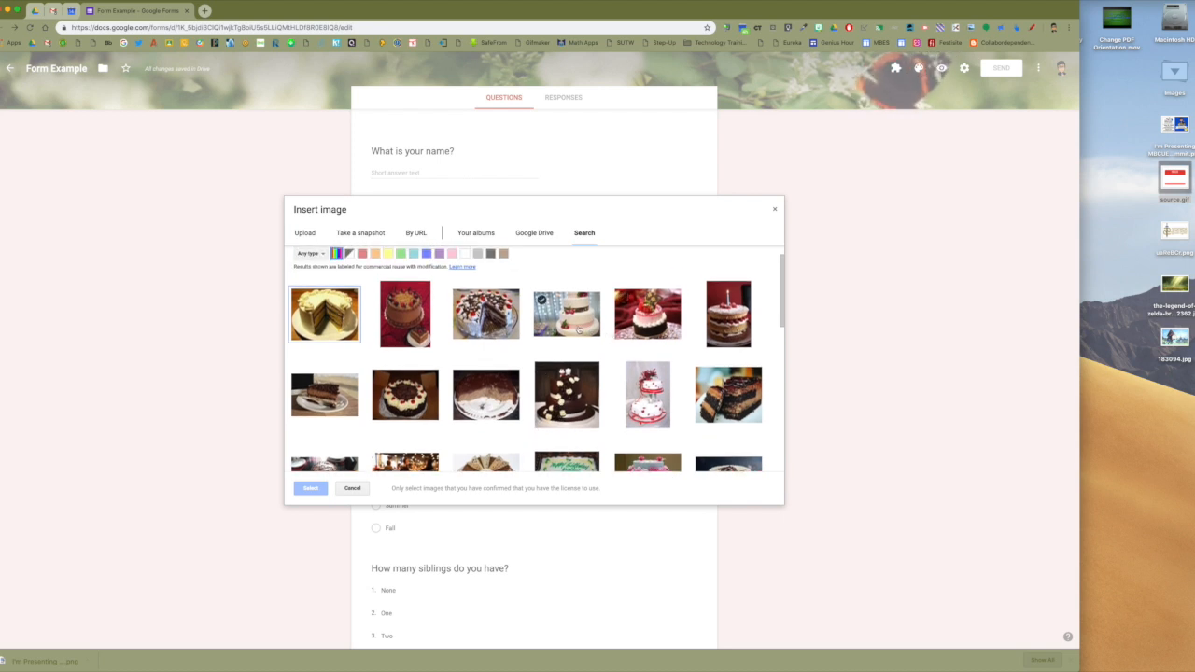
{"action": "left_click", "coordinate": [586, 331]}
{"action": "left_click", "coordinate": [326, 487]}
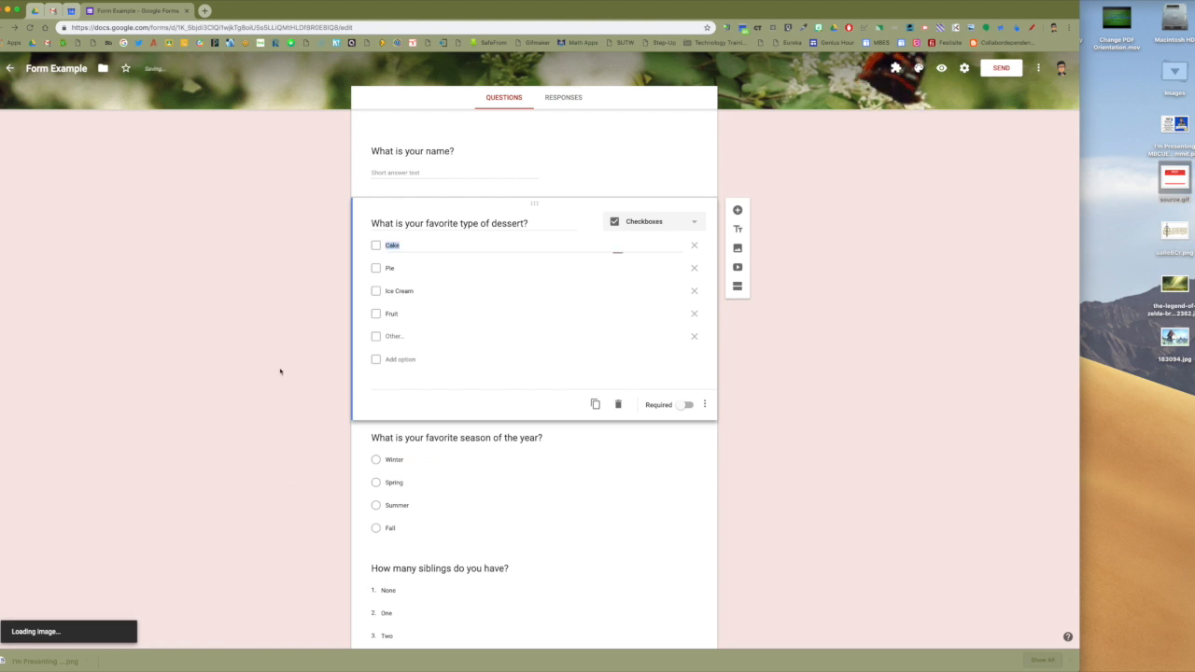
- Search Google images for "Pie" and insert the lattice-topped pie photo into the Pie option
{"action": "left_click", "coordinate": [671, 339]}
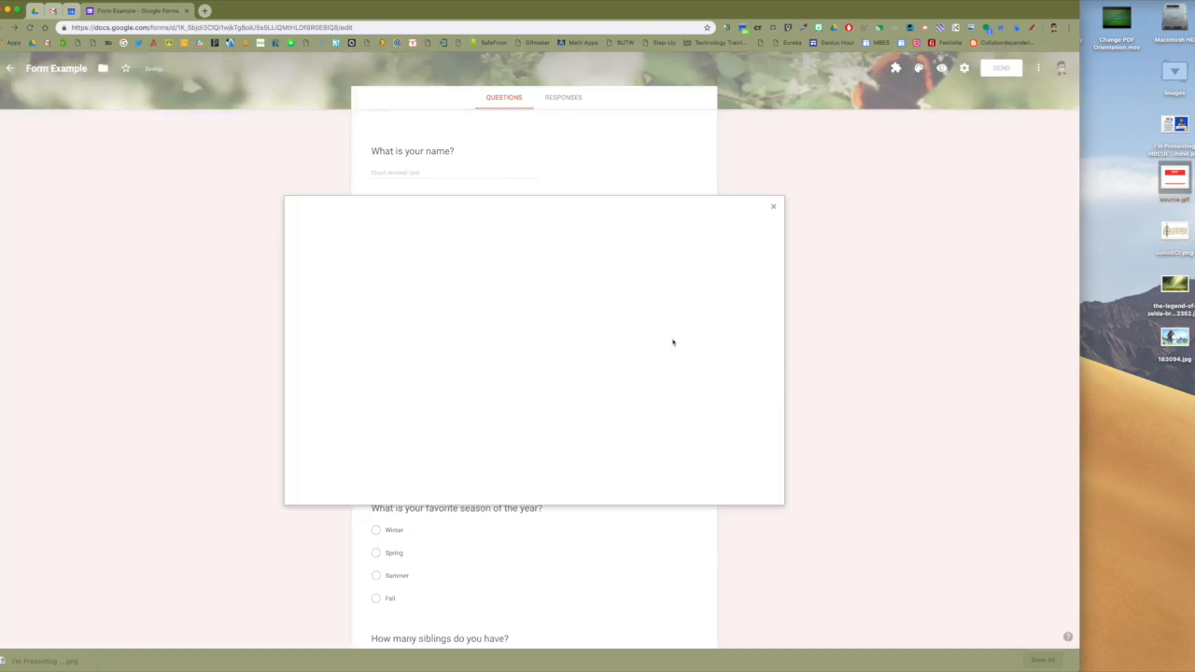
{"action": "left_click", "coordinate": [588, 235]}
{"action": "type", "text": "Pie"}
{"action": "left_click", "coordinate": [517, 267]}
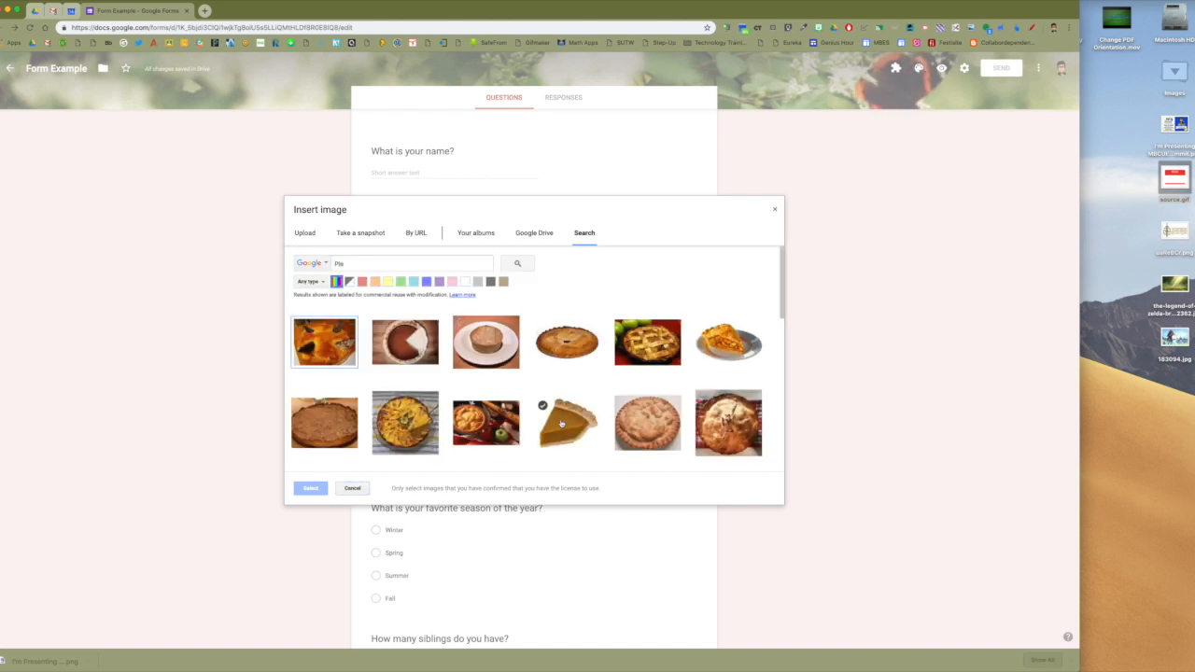
{"action": "left_click", "coordinate": [623, 328]}
{"action": "left_click", "coordinate": [311, 489]}
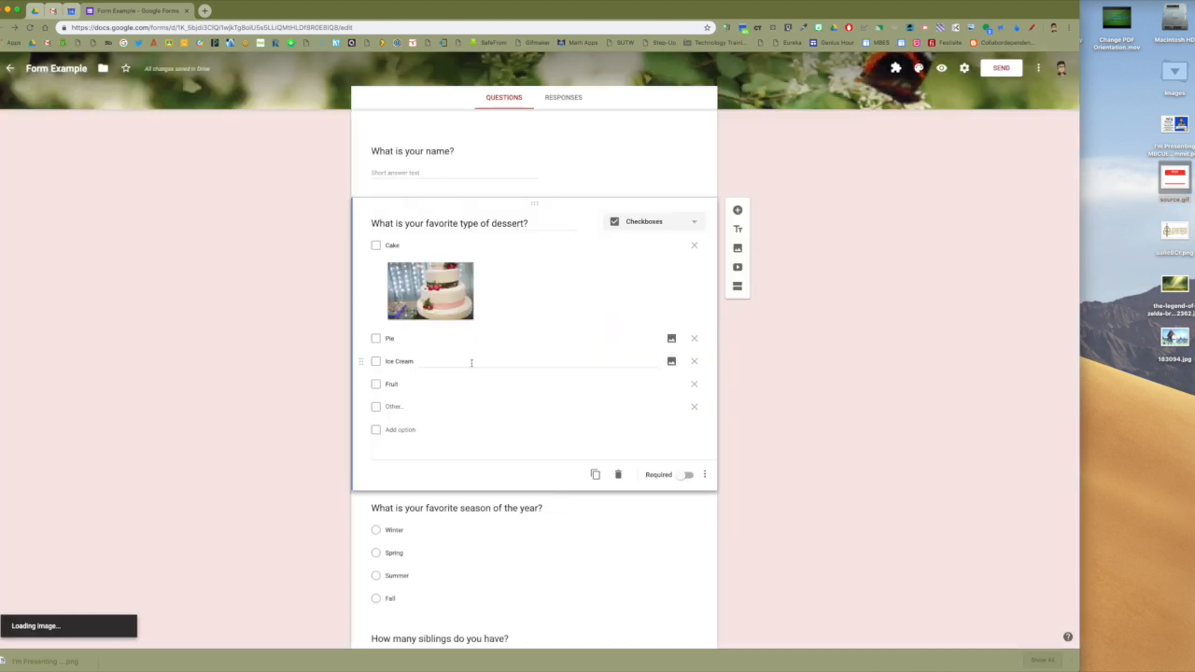
- Start adding an image to the Ice Cream option of the dessert question and search Google images for "Ice Cream"
{"action": "left_click", "coordinate": [671, 454]}
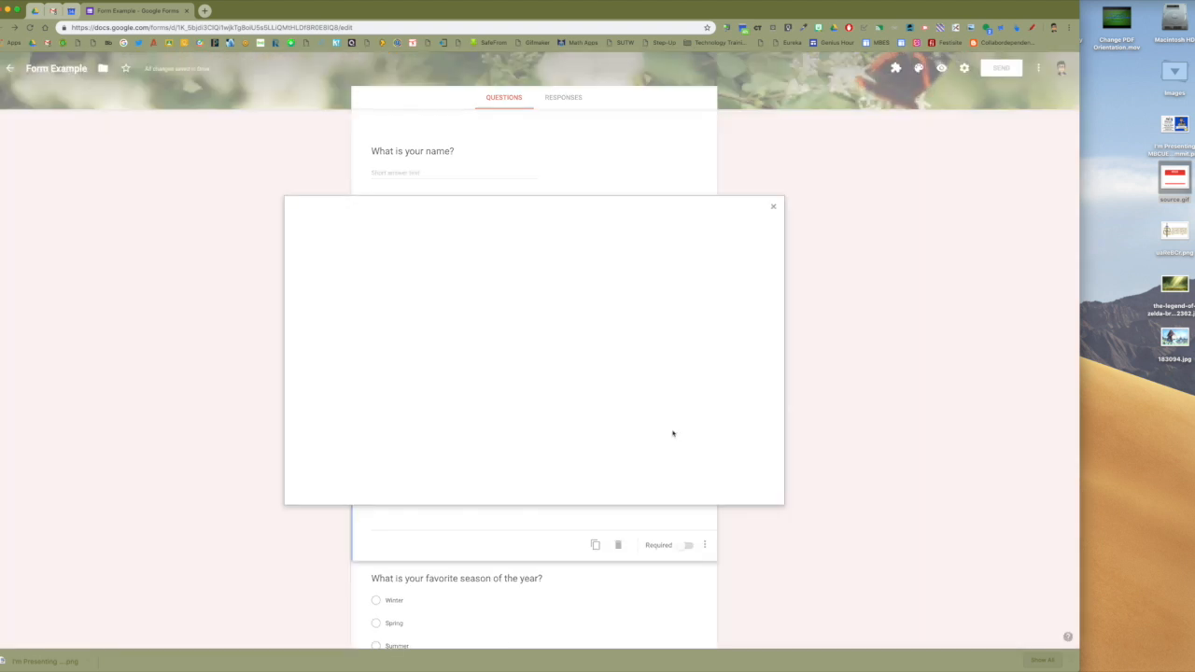
{"action": "left_click", "coordinate": [583, 232]}
{"action": "type", "text": "Ice cream"}
{"action": "key", "text": "Return"}
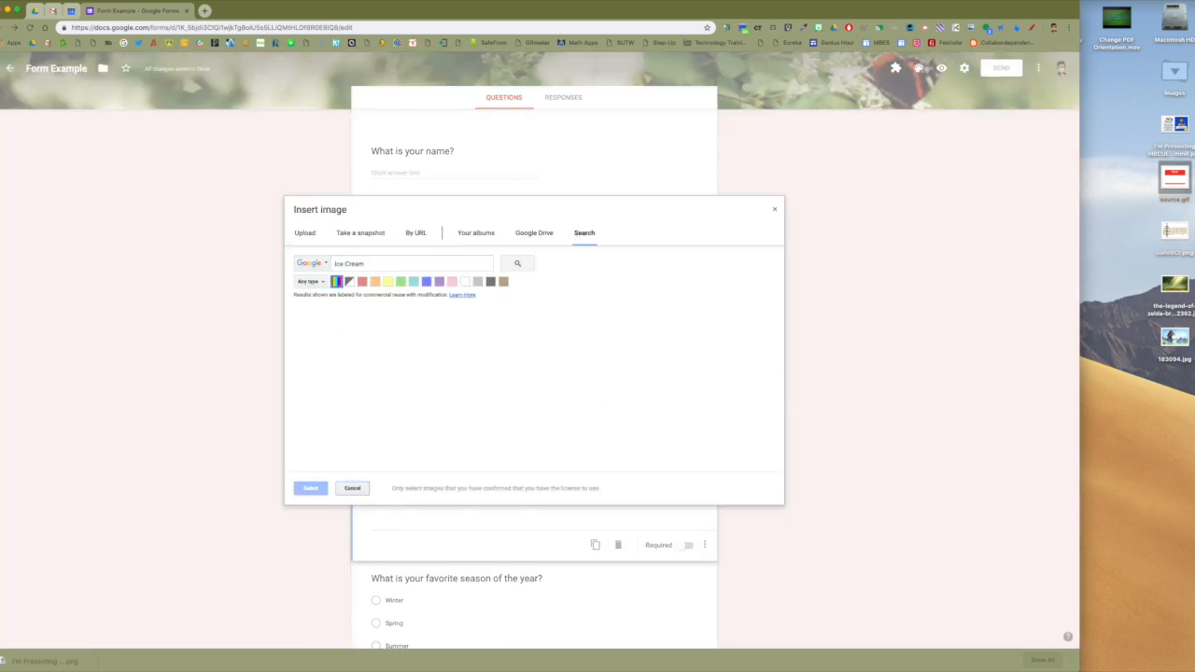
- Insert the white soft-serve cone photo by the sea into the Ice Cream option and a mixed fruit photo into the Fruit option
{"action": "scroll", "coordinate": [486, 382], "scroll_direction": "down", "scroll_amount": 2}
{"action": "scroll", "coordinate": [479, 380], "scroll_direction": "down", "scroll_amount": 1}
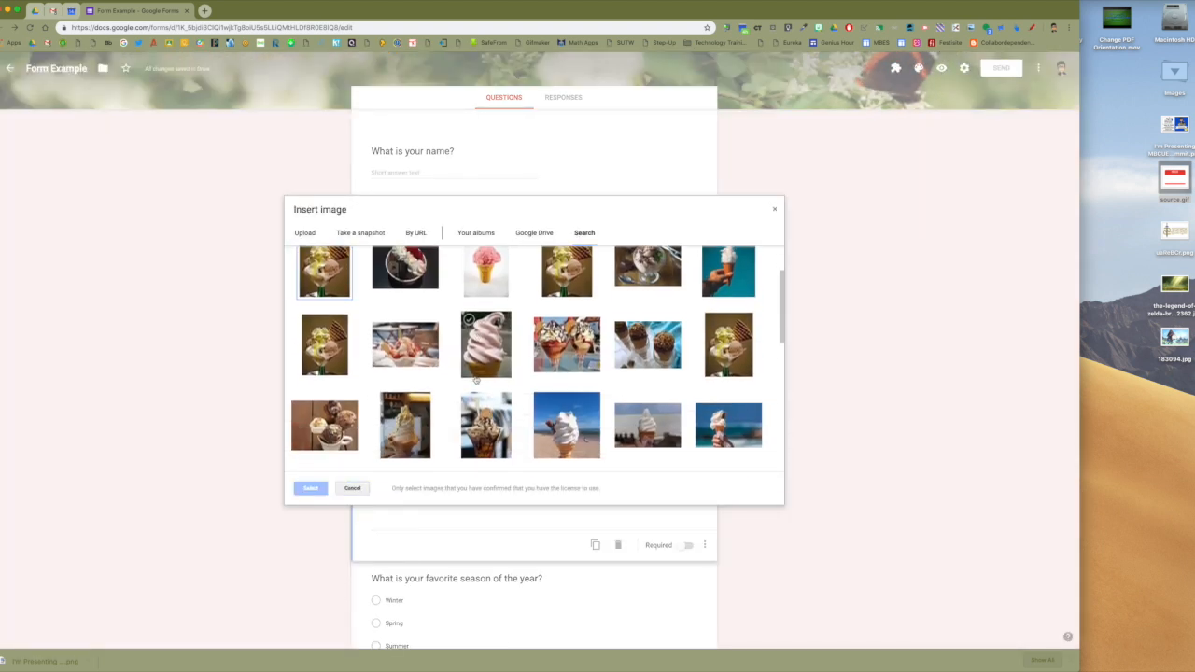
{"action": "scroll", "coordinate": [479, 380], "scroll_direction": "up", "scroll_amount": 1}
{"action": "scroll", "coordinate": [402, 374], "scroll_direction": "down", "scroll_amount": 5}
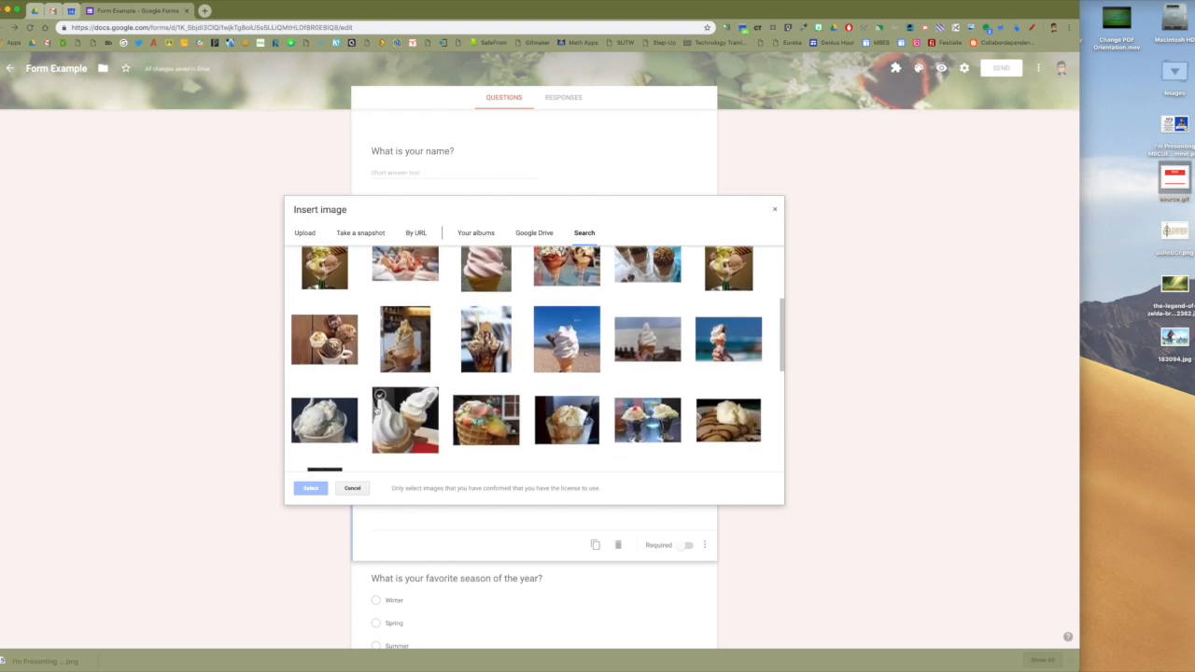
{"action": "scroll", "coordinate": [435, 407], "scroll_direction": "down", "scroll_amount": 2}
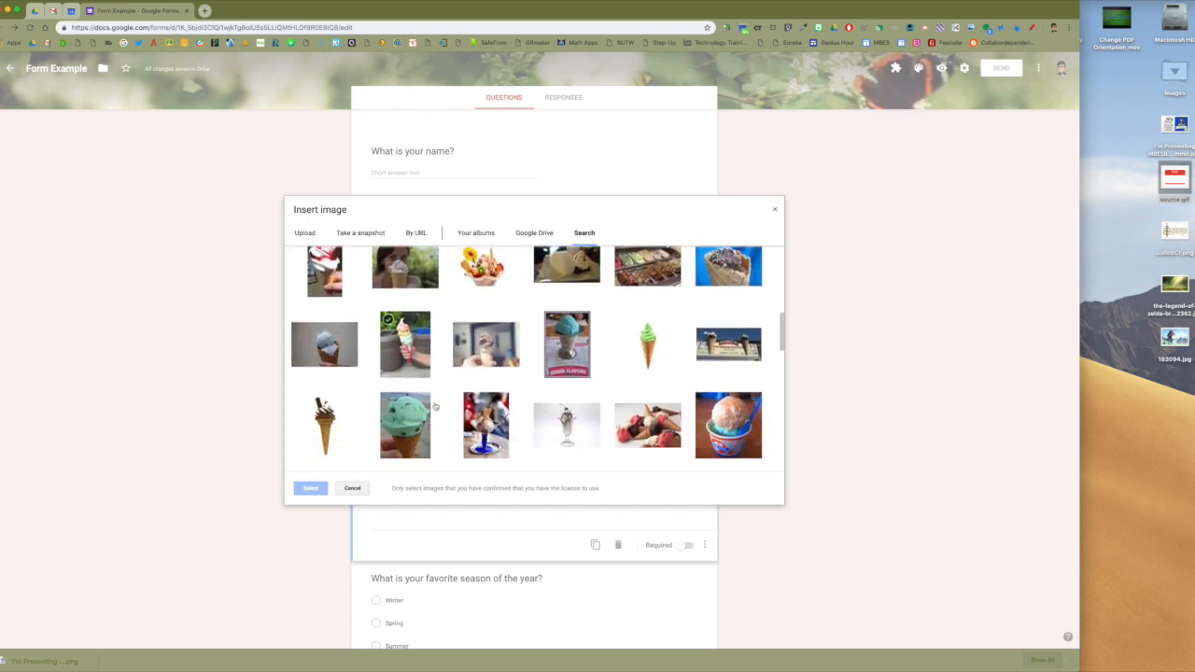
{"action": "scroll", "coordinate": [420, 407], "scroll_direction": "up", "scroll_amount": 1}
{"action": "scroll", "coordinate": [411, 406], "scroll_direction": "down", "scroll_amount": 1}
{"action": "scroll", "coordinate": [410, 407], "scroll_direction": "down", "scroll_amount": 3}
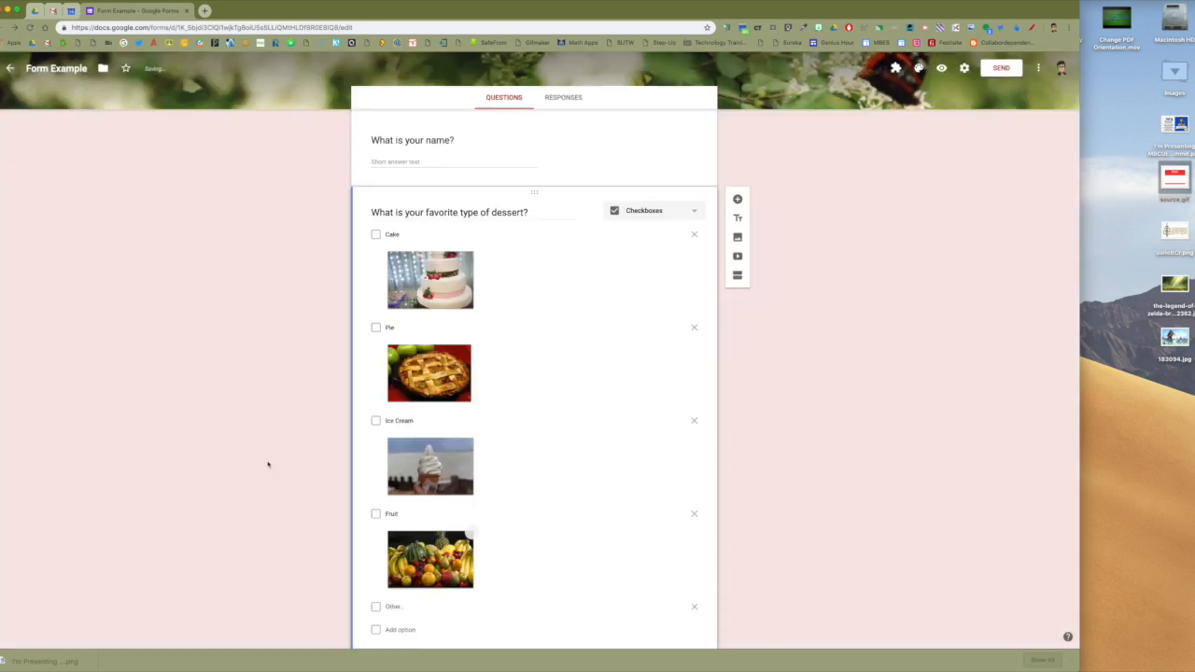
- Examine the name tag image and the pictures on the dessert options in the form editor
{"action": "scroll", "coordinate": [252, 445], "scroll_direction": "down", "scroll_amount": 1}
{"action": "scroll", "coordinate": [509, 366], "scroll_direction": "up", "scroll_amount": 5}
{"action": "scroll", "coordinate": [509, 366], "scroll_direction": "up", "scroll_amount": 1}
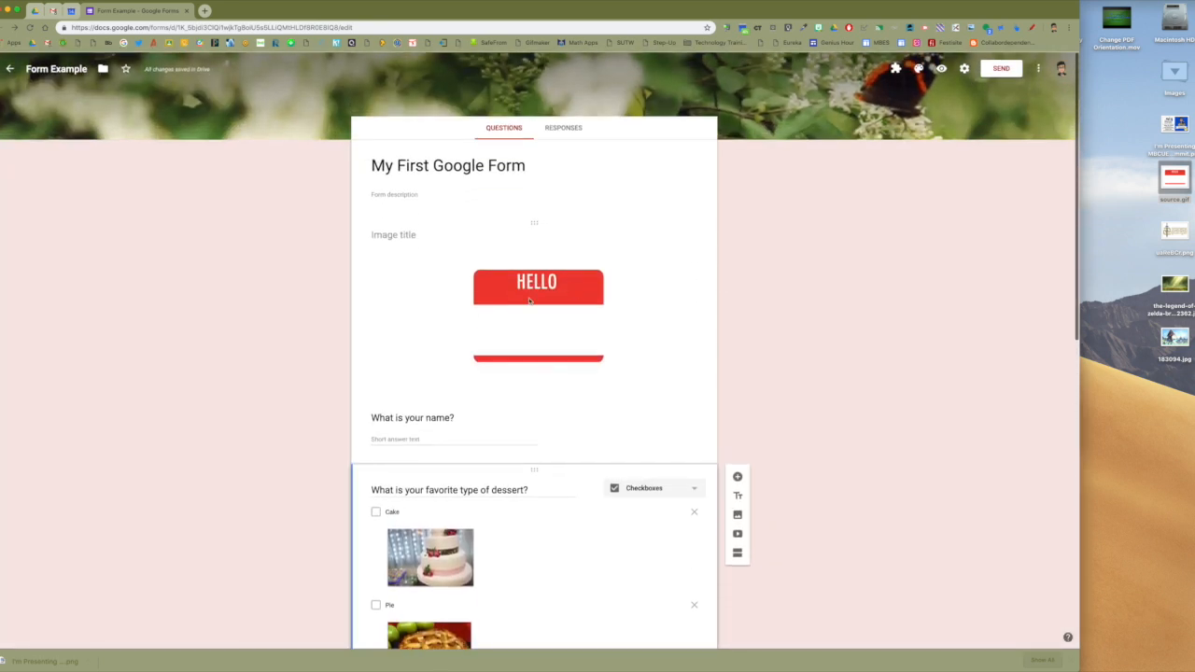
{"action": "scroll", "coordinate": [293, 373], "scroll_direction": "down", "scroll_amount": 6}
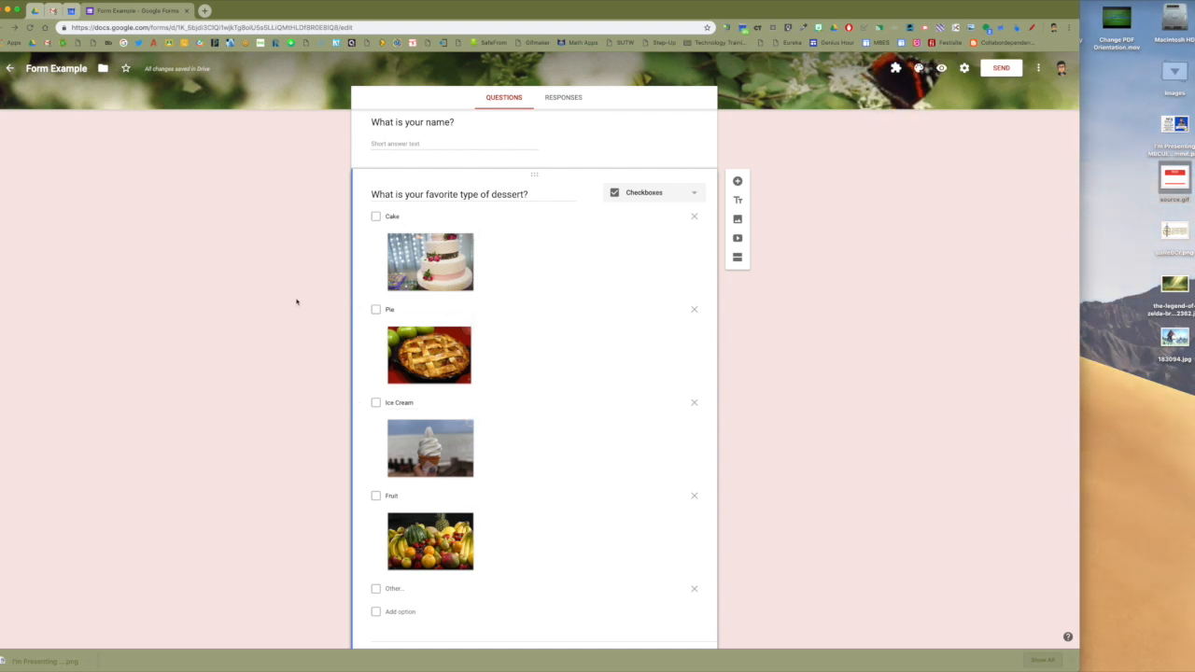
{"action": "scroll", "coordinate": [297, 306], "scroll_direction": "up", "scroll_amount": 2}
{"action": "scroll", "coordinate": [293, 315], "scroll_direction": "down", "scroll_amount": 6}
{"action": "scroll", "coordinate": [294, 315], "scroll_direction": "up", "scroll_amount": 10}
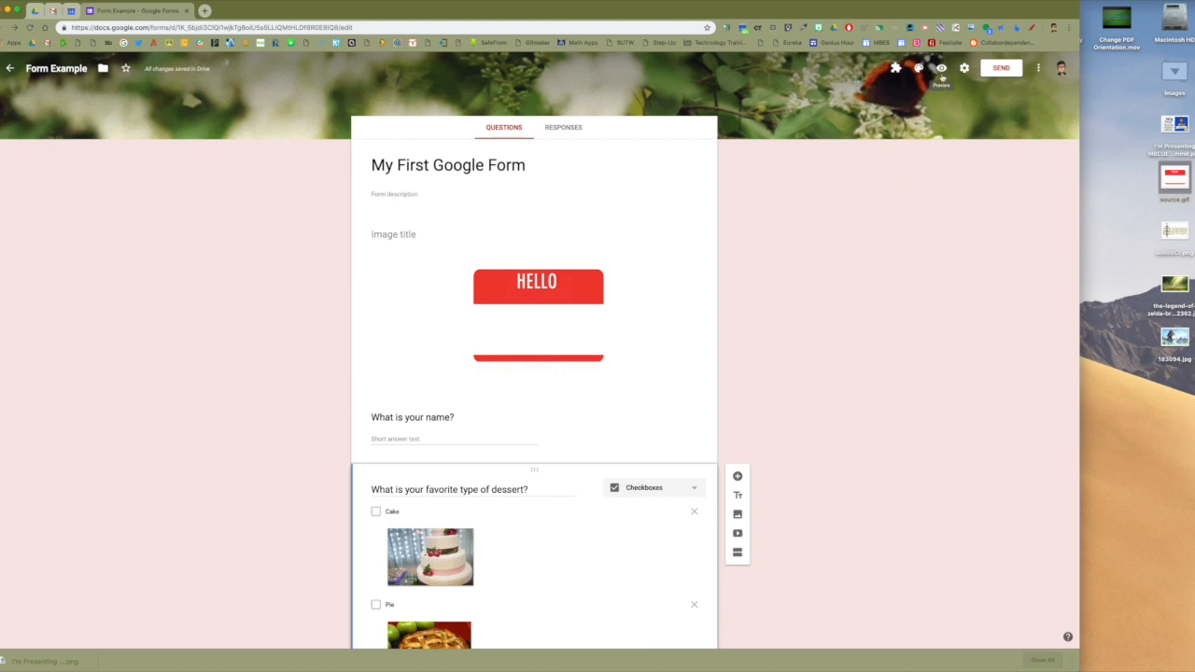
- Preview the form, check the header, name tag image, dessert picture choices and remaining questions, and close the preview
{"action": "left_click", "coordinate": [941, 70]}
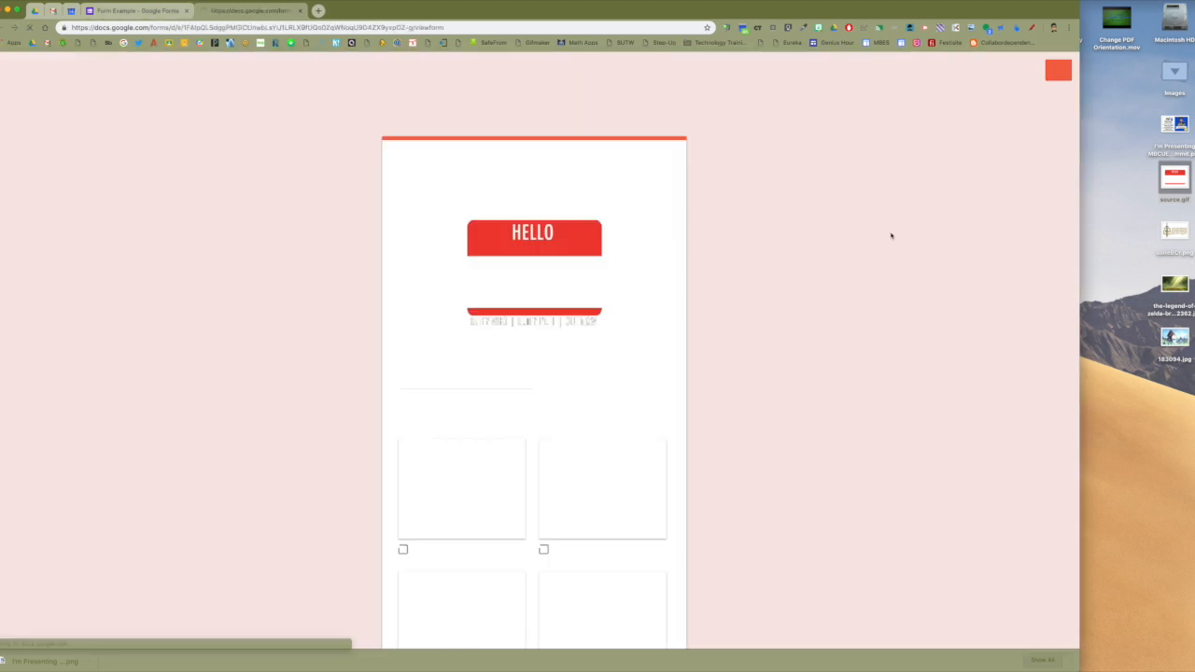
{"action": "scroll", "coordinate": [719, 403], "scroll_direction": "down", "scroll_amount": 2}
{"action": "scroll", "coordinate": [719, 403], "scroll_direction": "down", "scroll_amount": 1}
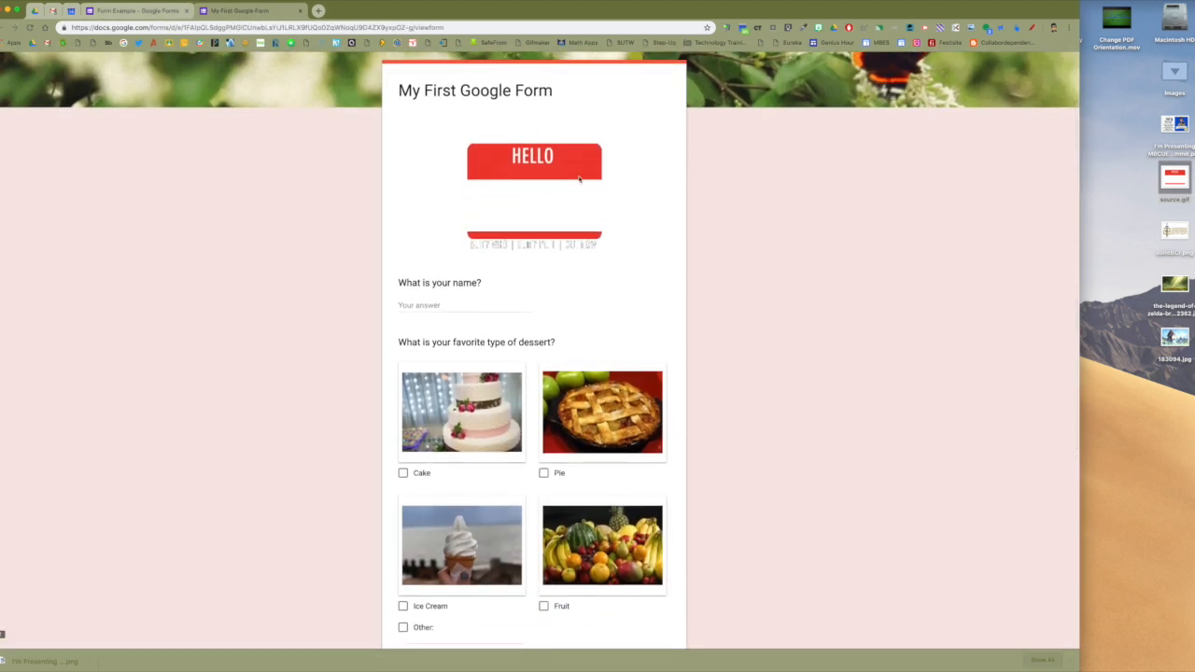
{"action": "scroll", "coordinate": [639, 353], "scroll_direction": "down", "scroll_amount": 5}
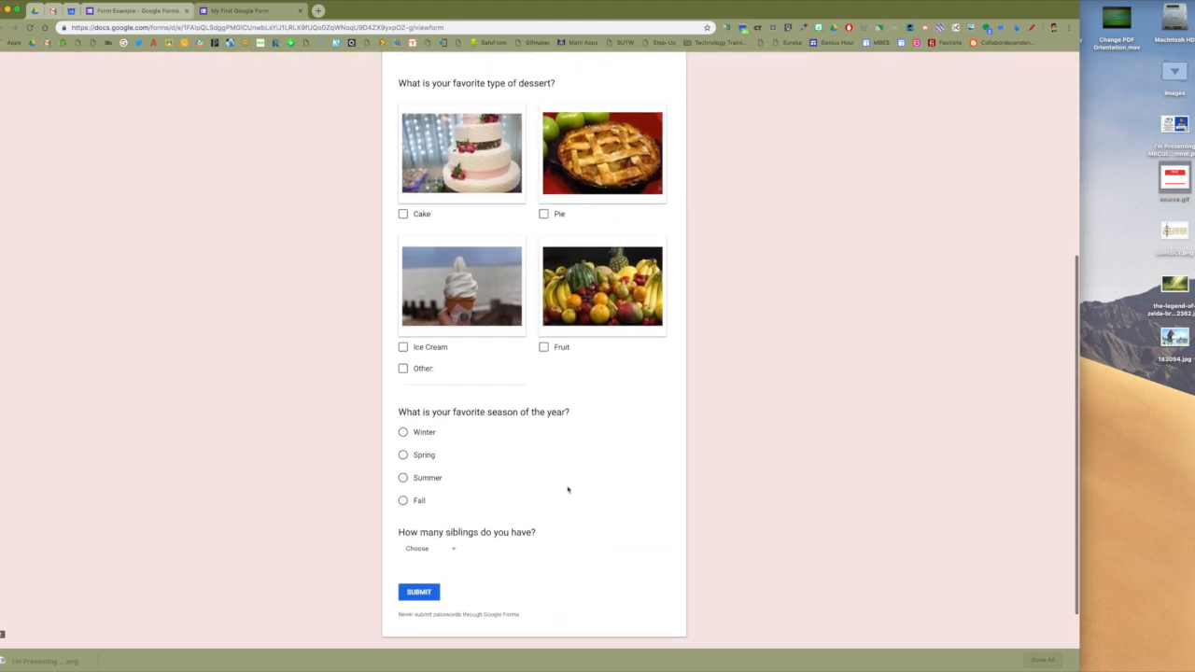
{"action": "scroll", "coordinate": [567, 514], "scroll_direction": "down", "scroll_amount": 1}
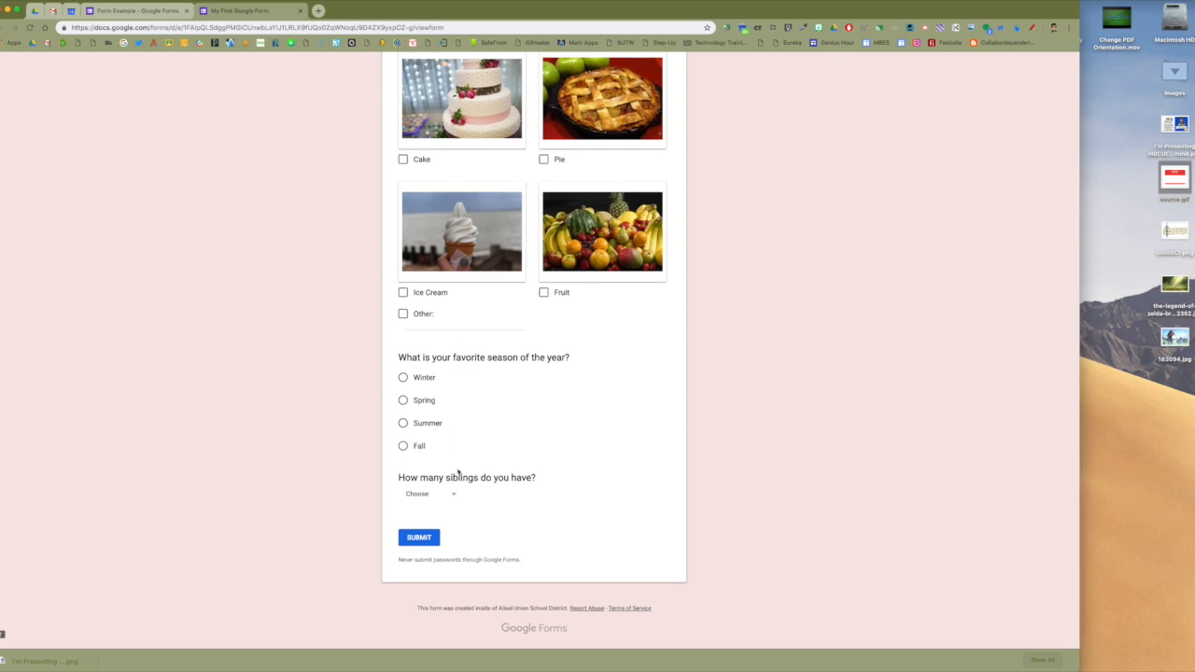
{"action": "scroll", "coordinate": [481, 430], "scroll_direction": "up", "scroll_amount": 6}
{"action": "scroll", "coordinate": [476, 476], "scroll_direction": "down", "scroll_amount": 4}
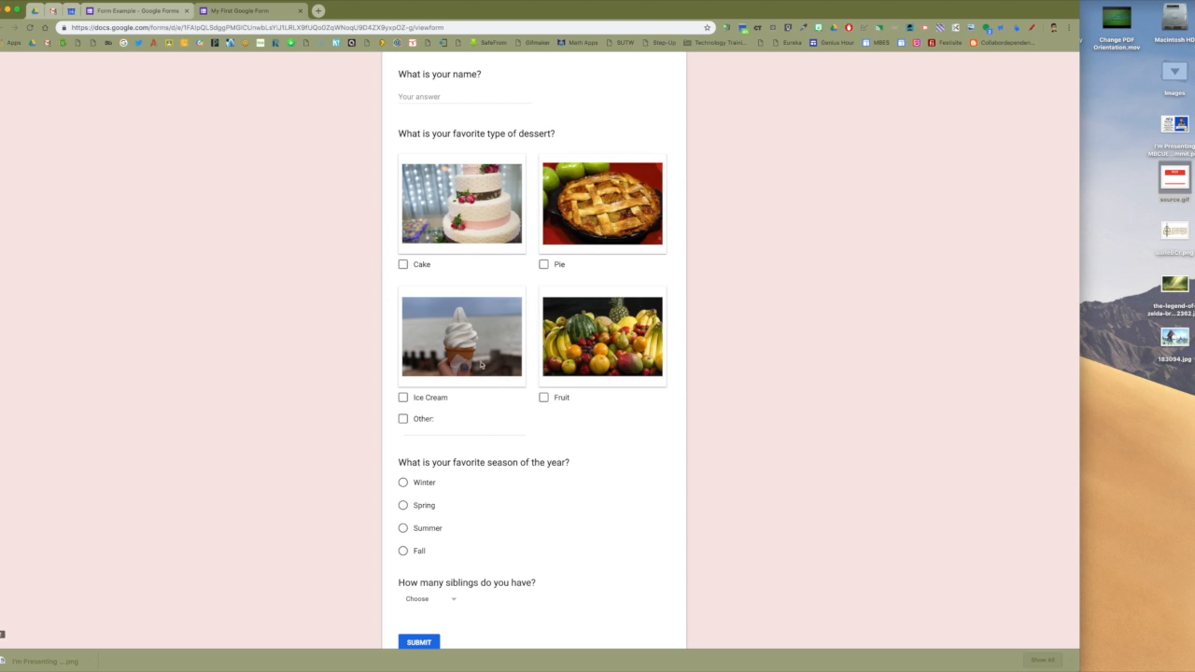
{"action": "left_click", "coordinate": [417, 430]}
{"action": "scroll", "coordinate": [325, 407], "scroll_direction": "up", "scroll_amount": 3}
{"action": "scroll", "coordinate": [325, 407], "scroll_direction": "down", "scroll_amount": 4}
{"action": "scroll", "coordinate": [325, 405], "scroll_direction": "up", "scroll_amount": 2}
{"action": "scroll", "coordinate": [326, 405], "scroll_direction": "up", "scroll_amount": 3}
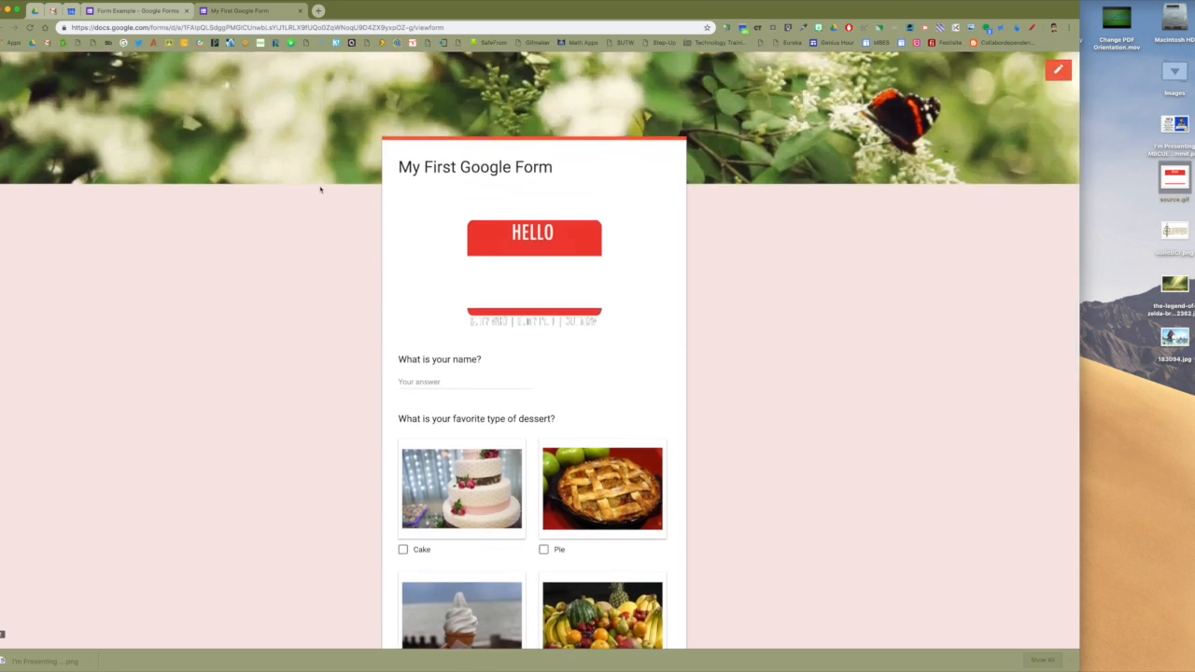
{"action": "left_click", "coordinate": [299, 10]}
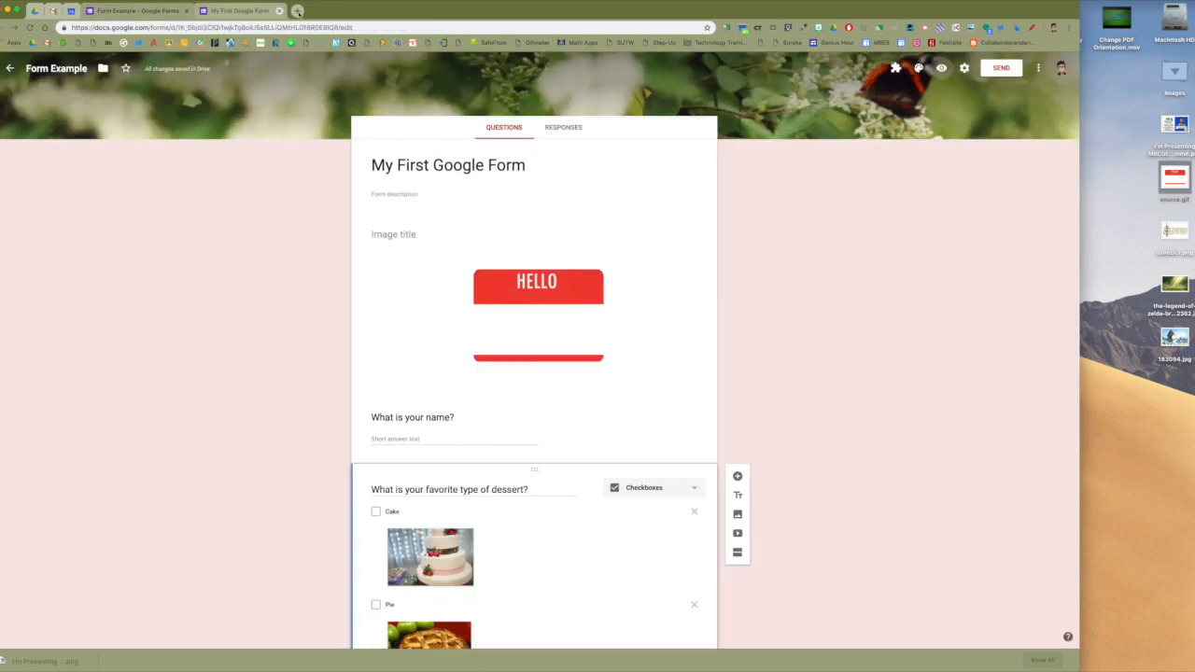
- Start adding a video after the favorite season question and search YouTube for "seasons of the year"
{"action": "scroll", "coordinate": [846, 333], "scroll_direction": "down", "scroll_amount": 10}
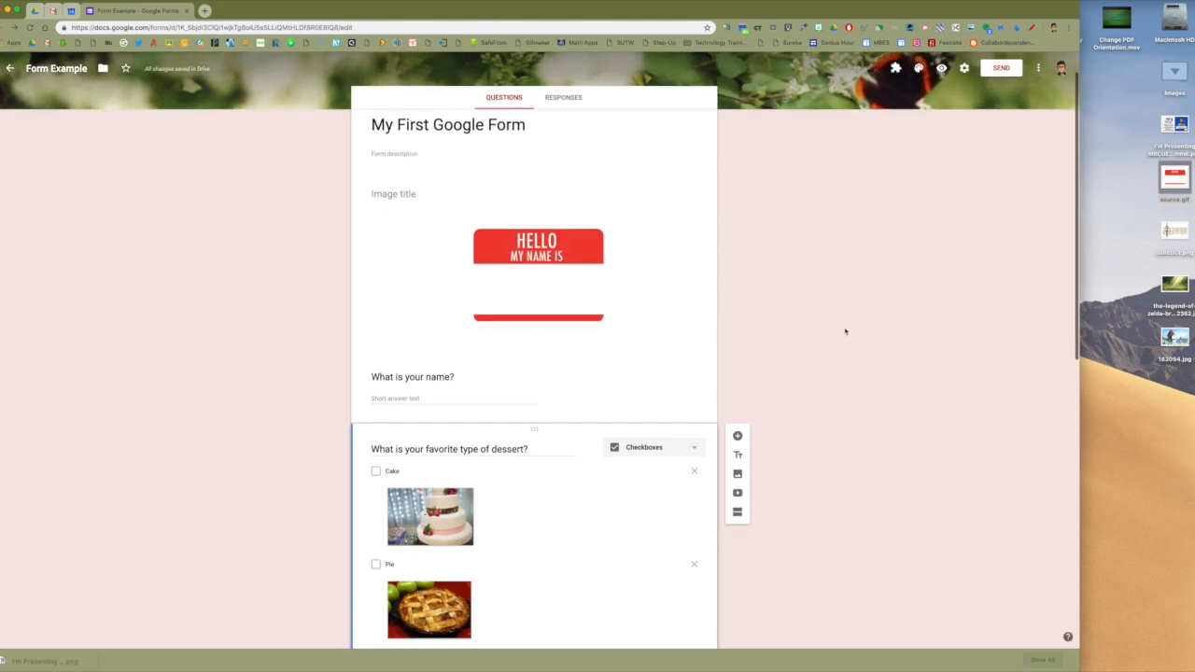
{"action": "scroll", "coordinate": [840, 360], "scroll_direction": "down", "scroll_amount": 1}
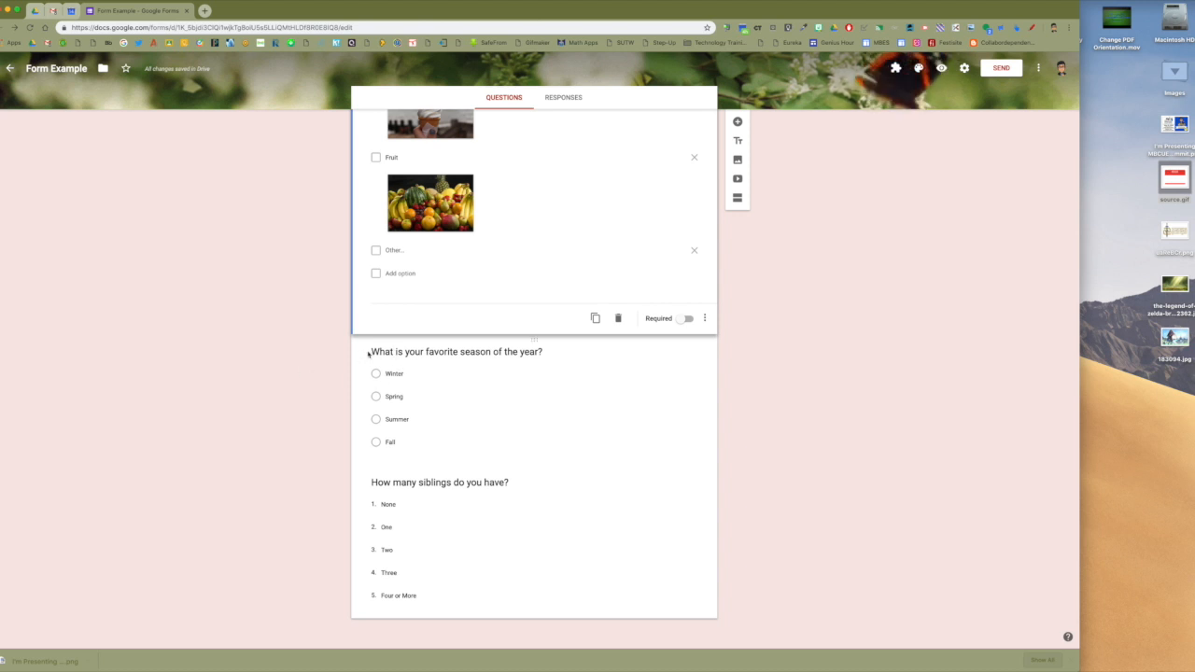
{"action": "left_click", "coordinate": [369, 353]}
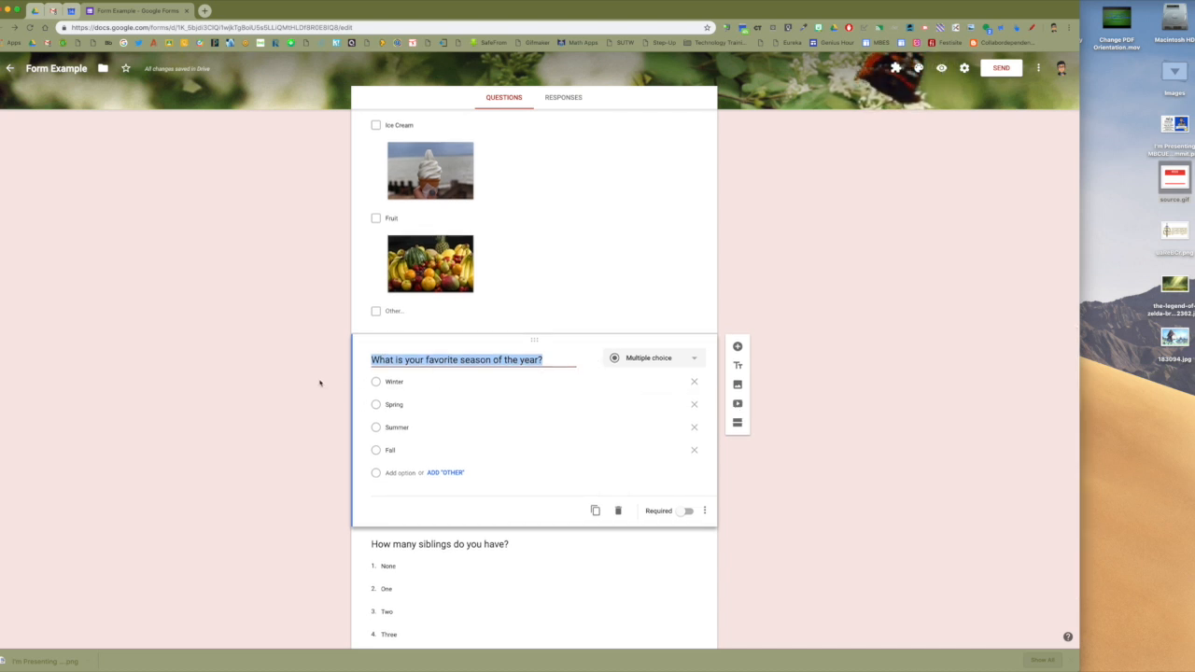
{"action": "left_click", "coordinate": [365, 363]}
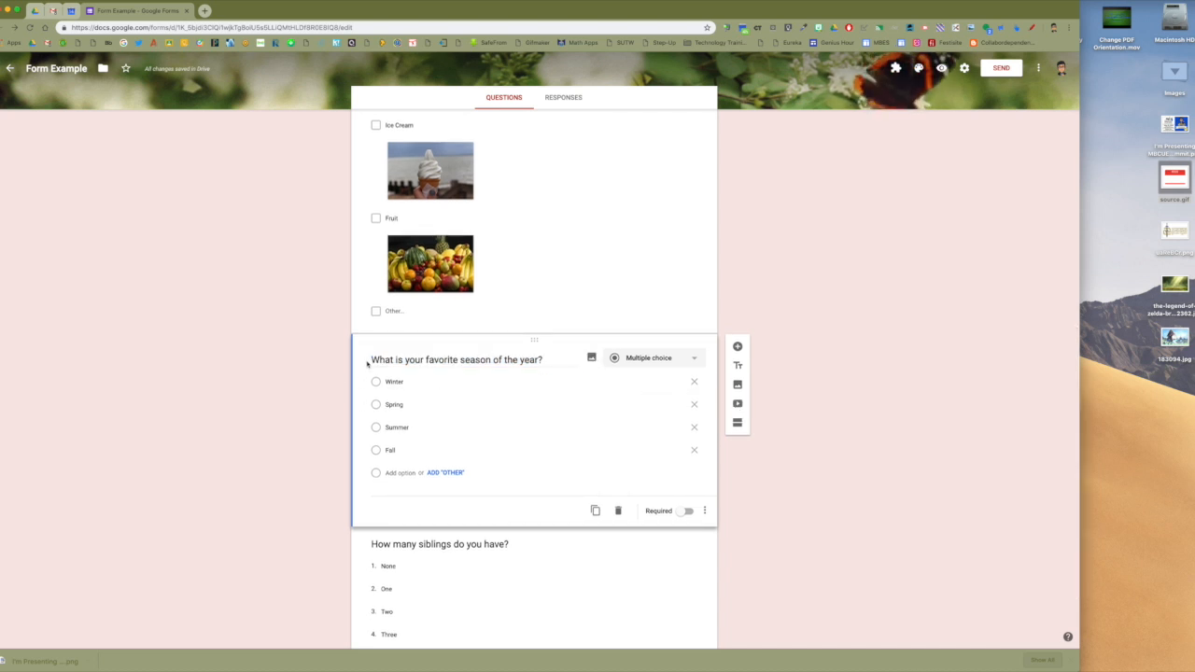
{"action": "left_click", "coordinate": [739, 405]}
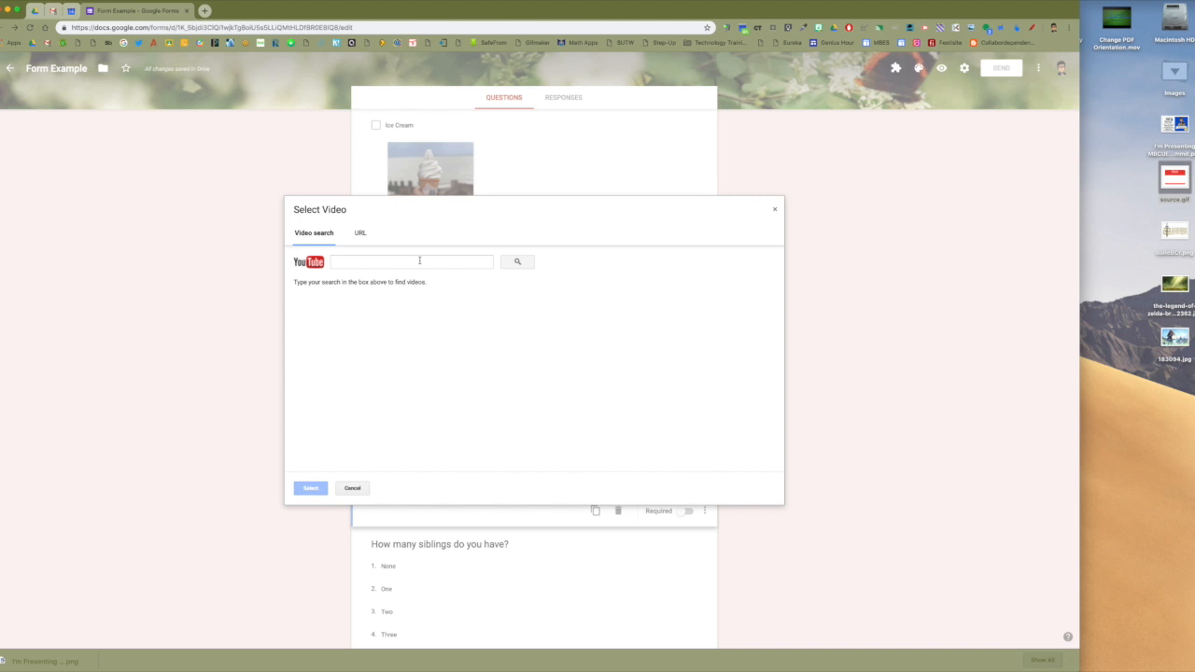
{"action": "left_click", "coordinate": [419, 261]}
{"action": "type", "text": "seasons of the year"}
{"action": "key", "text": "Return"}
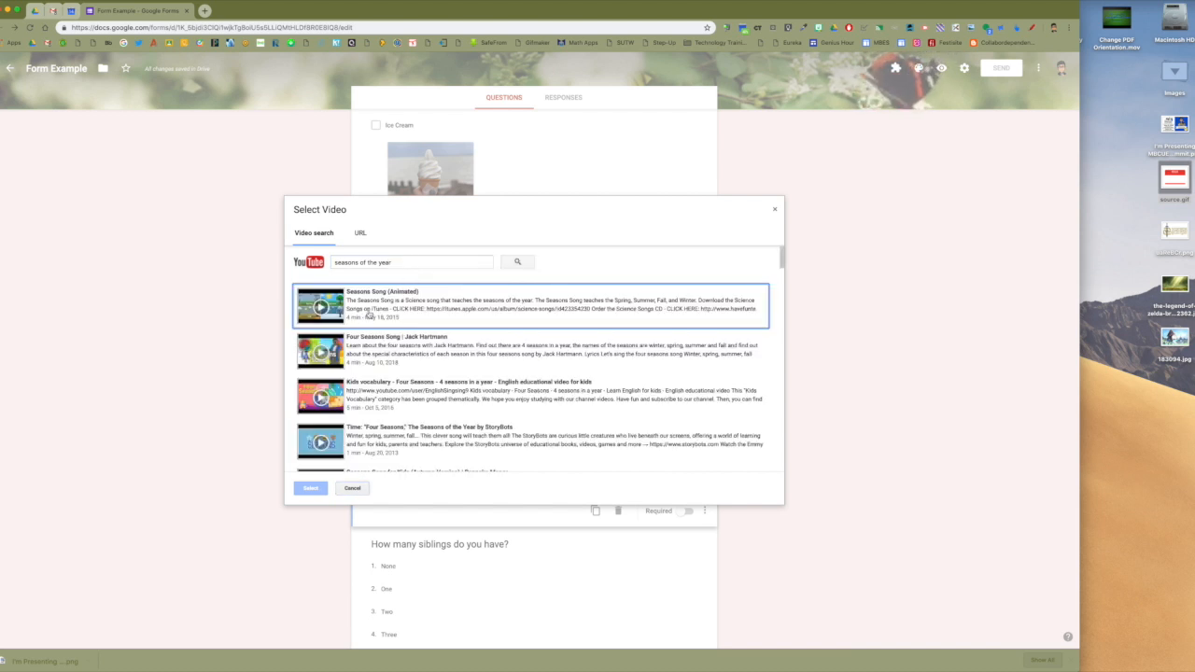
- Insert the "Seasons Song (Animated)" video and move it above the favorite season question
{"action": "left_click", "coordinate": [369, 317]}
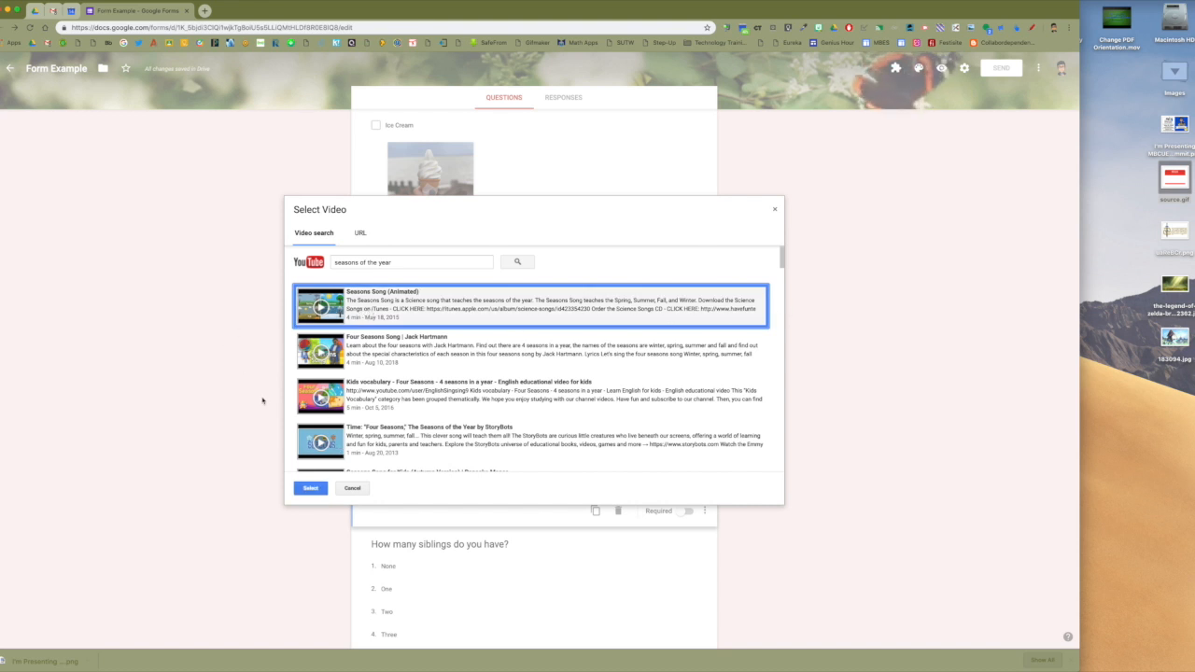
{"action": "left_click", "coordinate": [308, 490]}
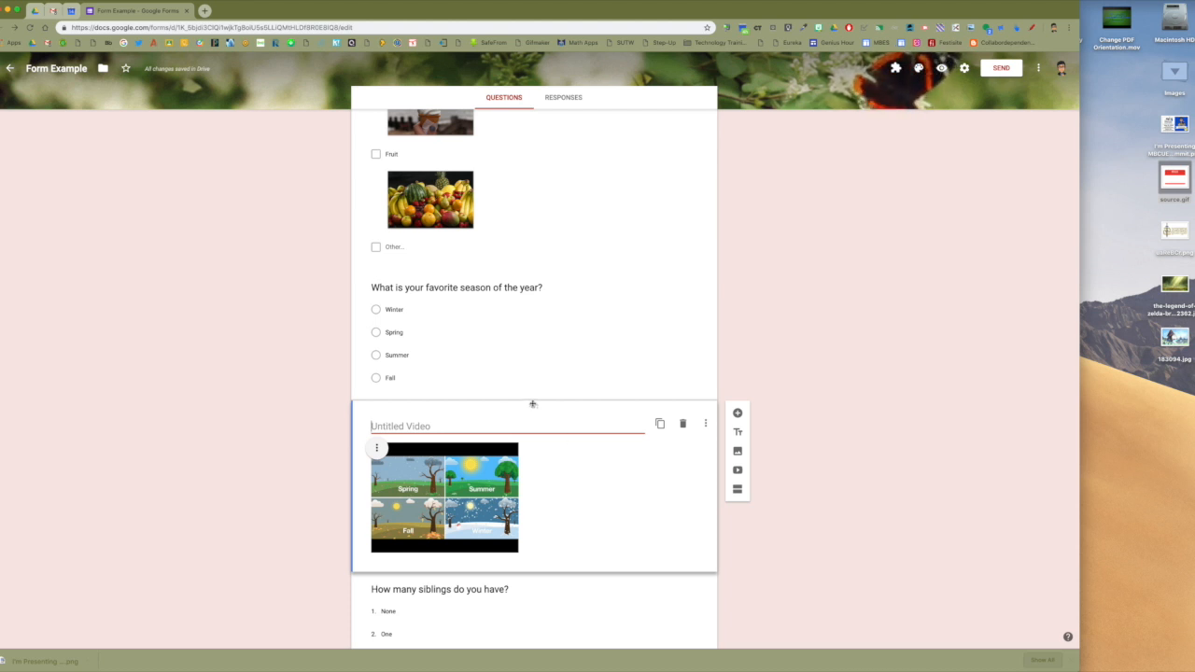
{"action": "left_click_drag", "start_coordinate": [538, 409], "coordinate": [548, 266]}
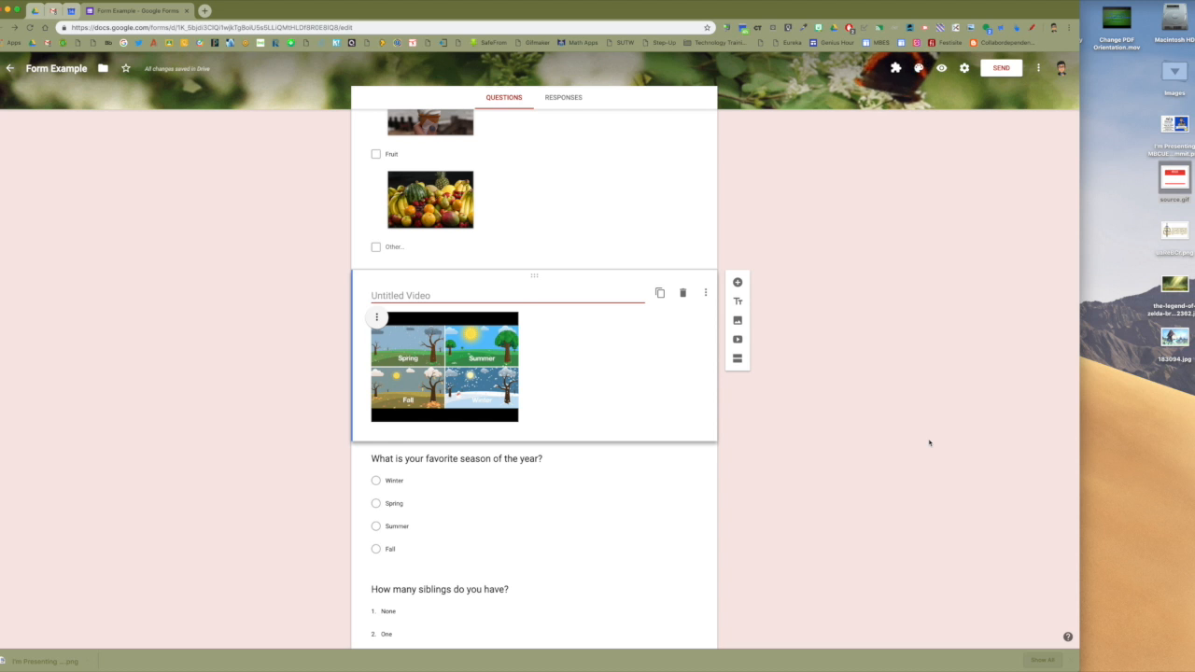
- Title the video "Watch this video below then answer the question that follows."
{"action": "type", "text": "Wat"}
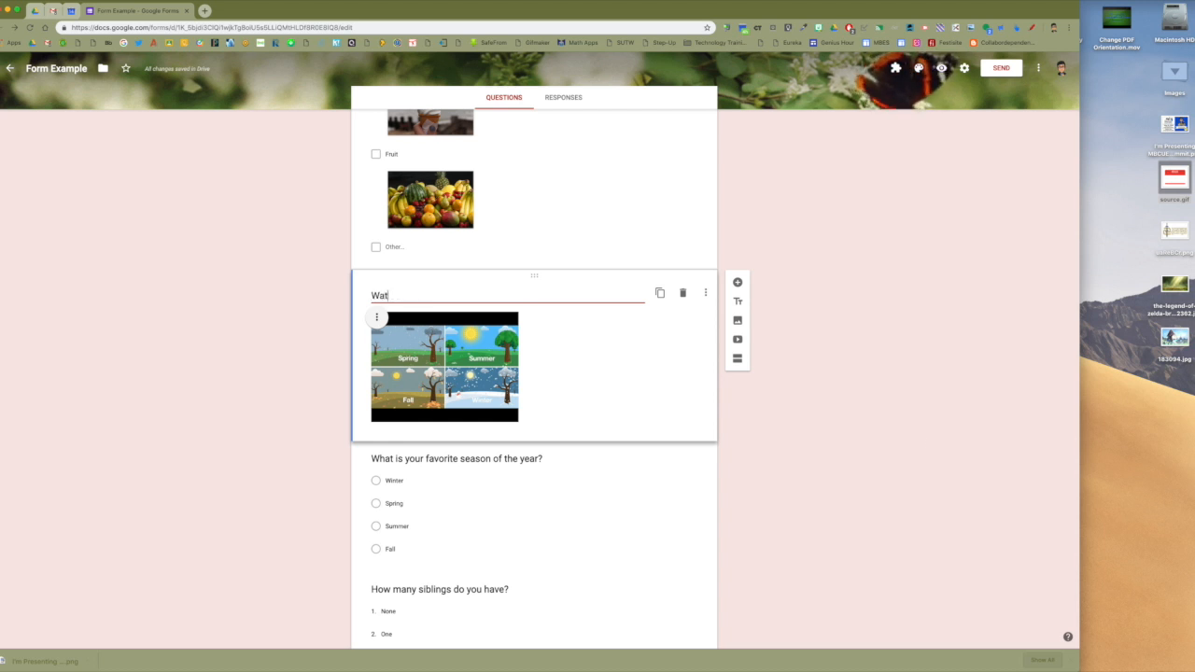
{"action": "type", "text": "ch this "}
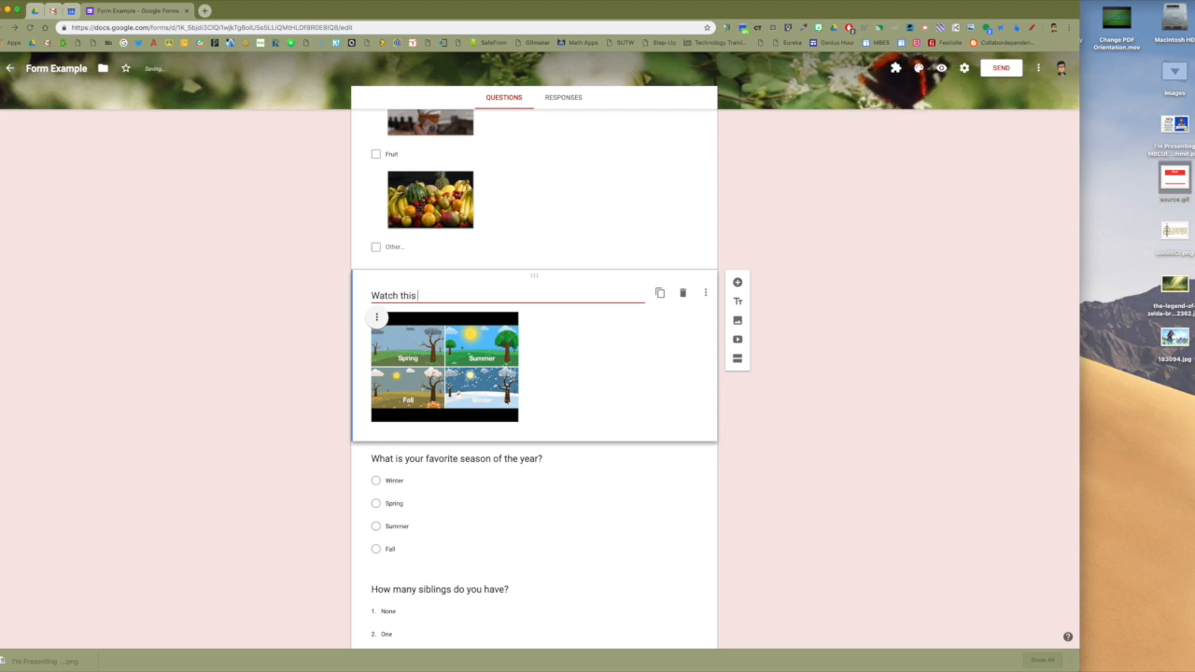
{"action": "type", "text": "vdoideo below thn"}
{"action": "key", "text": "BackSpace"}
{"action": "type", "text": "en asw"}
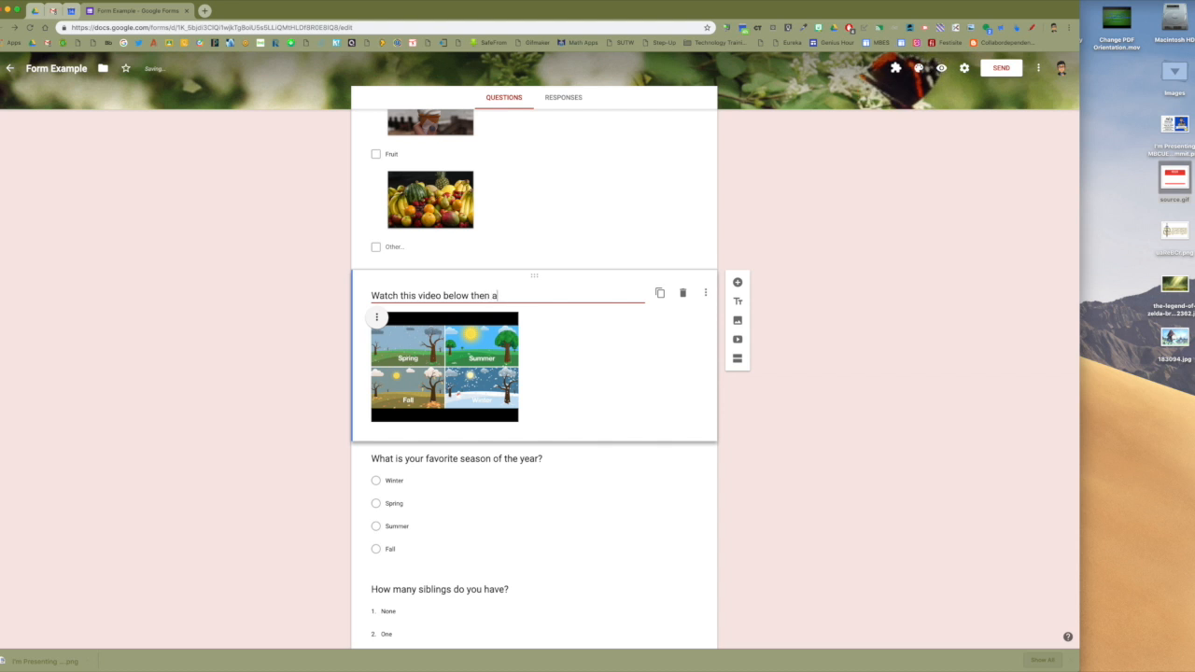
{"action": "key", "text": "BackSpace"}
{"action": "key", "text": "BackSpace"}
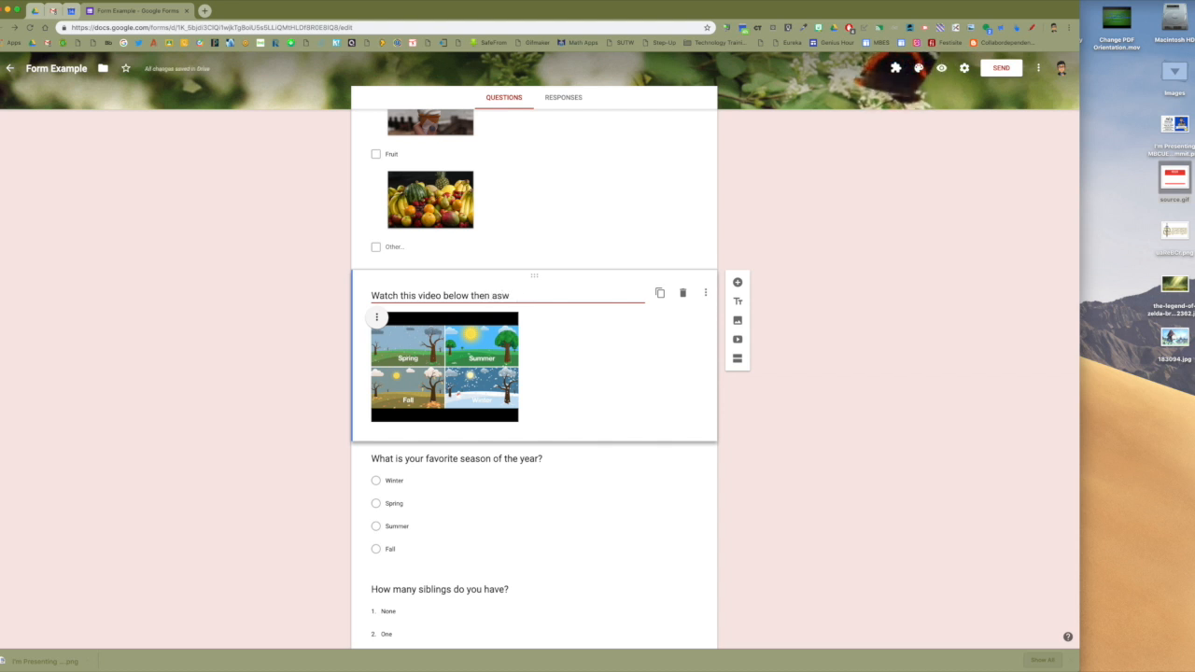
{"action": "type", "text": "wer"}
{"action": "key", "text": "BackSpace"}
{"action": "key", "text": "BackSpace"}
{"action": "key", "text": "BackSpace"}
{"action": "key", "text": "BackSpace"}
{"action": "type", "text": "nswer the question that follows."}
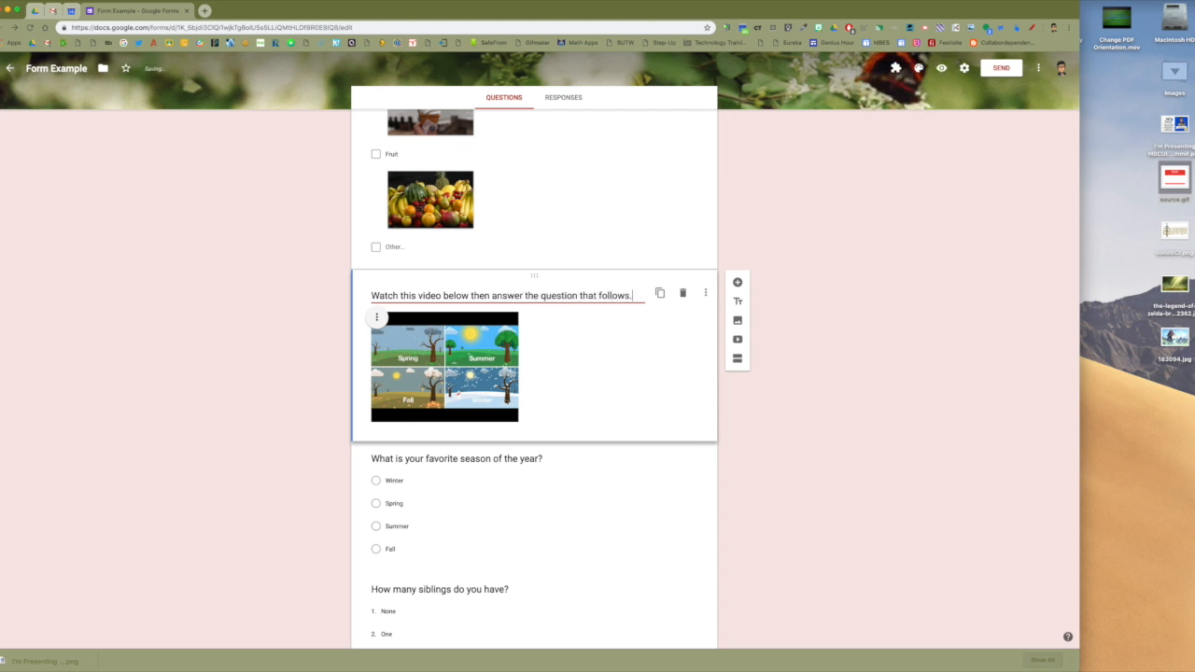
{"action": "left_click", "coordinate": [155, 410]}
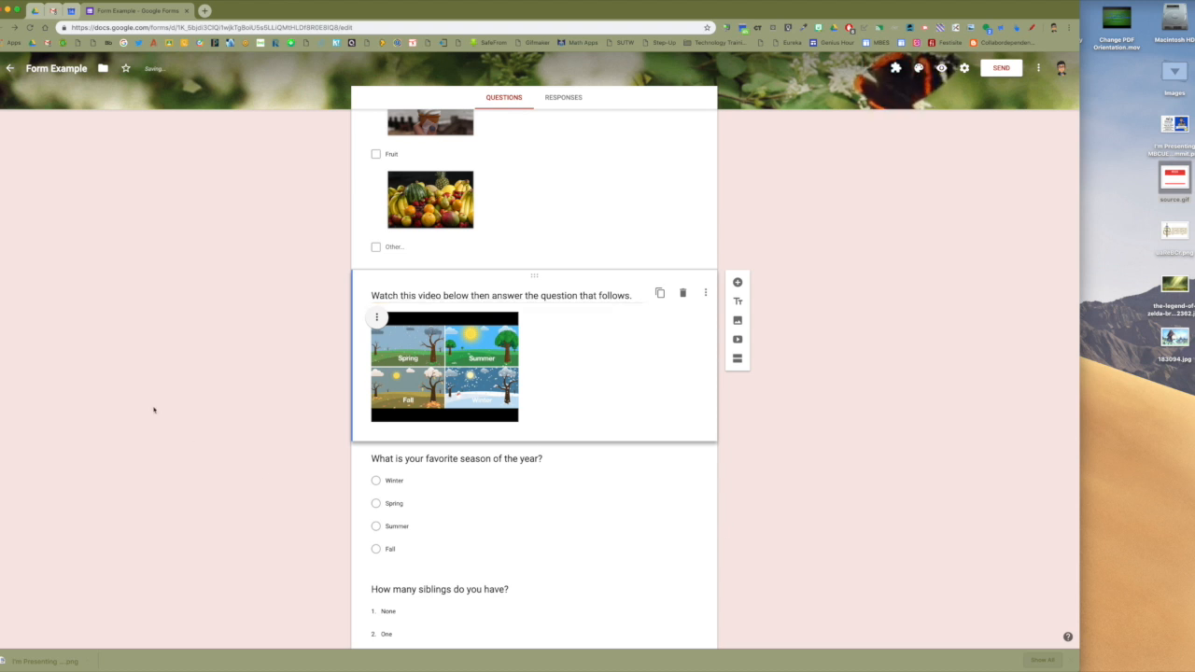
- Enlarge the seasons video slightly and center-align it
{"action": "left_click", "coordinate": [446, 371]}
{"action": "left_click_drag", "start_coordinate": [519, 423], "coordinate": [540, 438]}
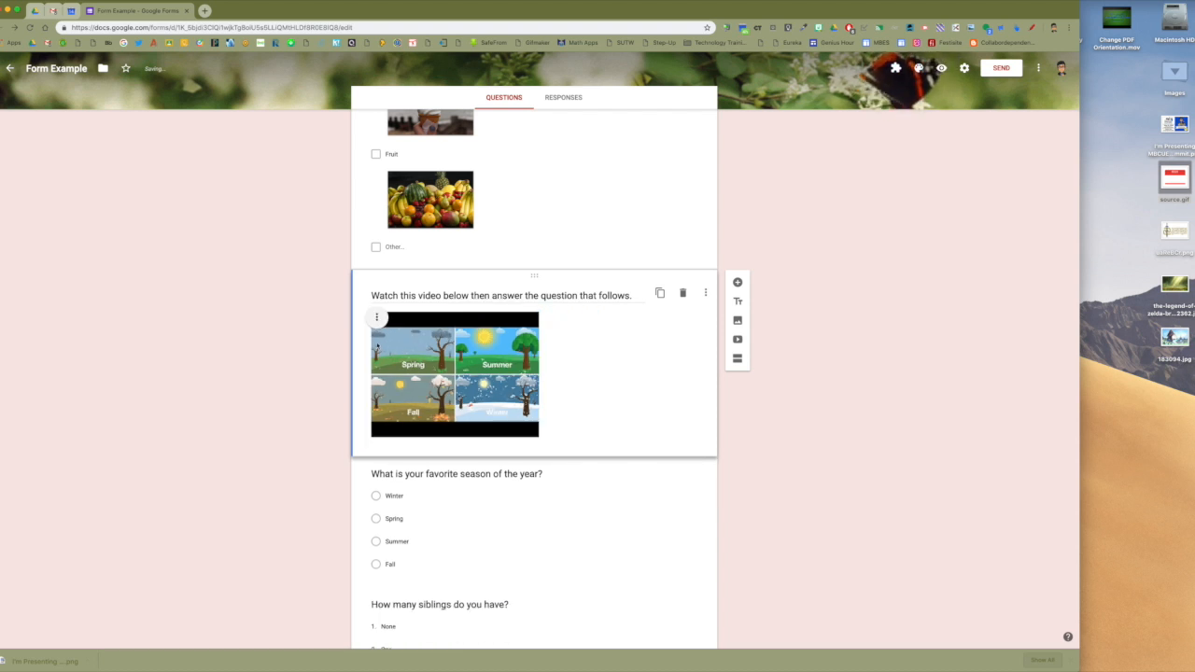
{"action": "left_click", "coordinate": [376, 318]}
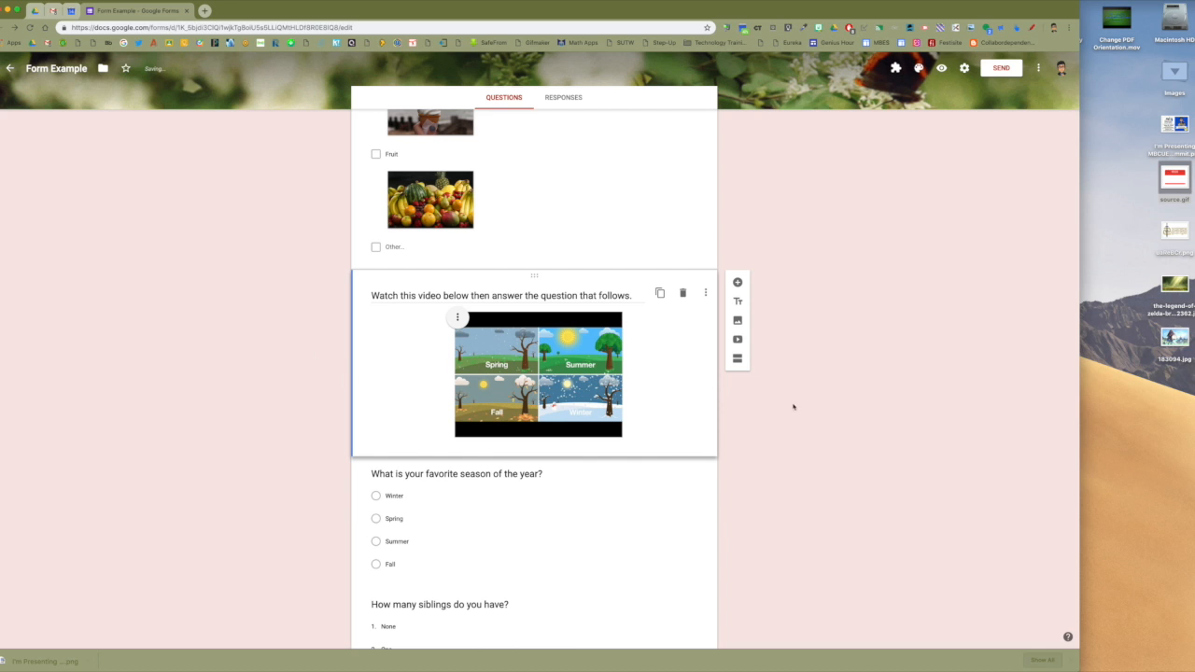
{"action": "left_click", "coordinate": [529, 377]}
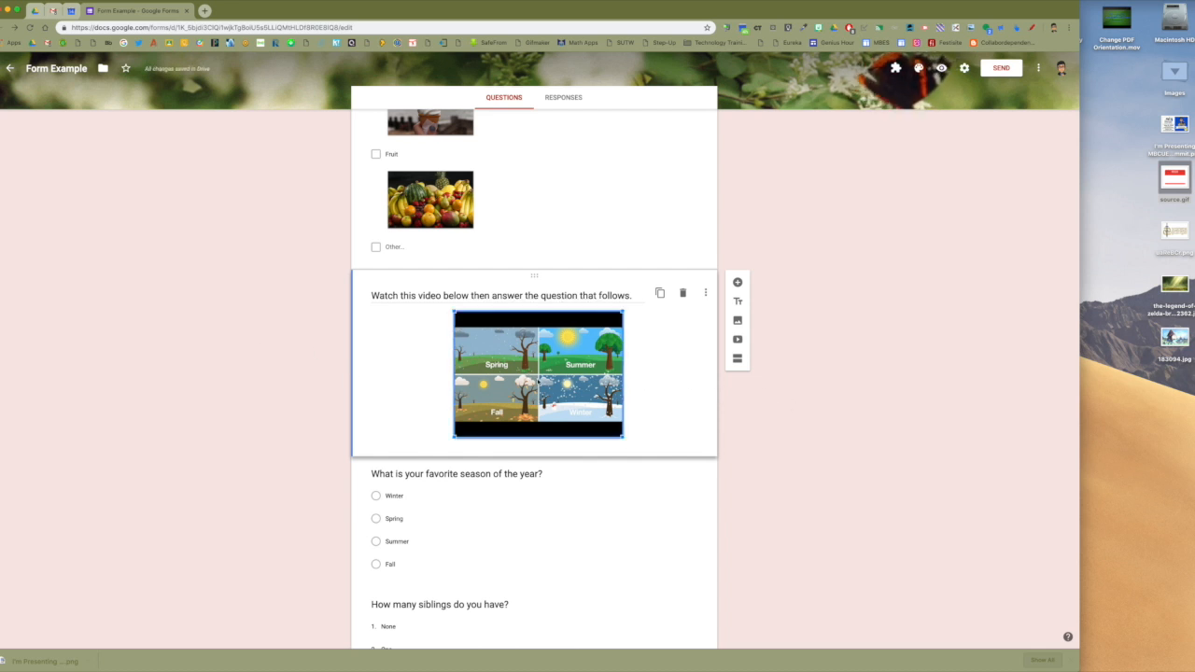
{"action": "left_click", "coordinate": [831, 430]}
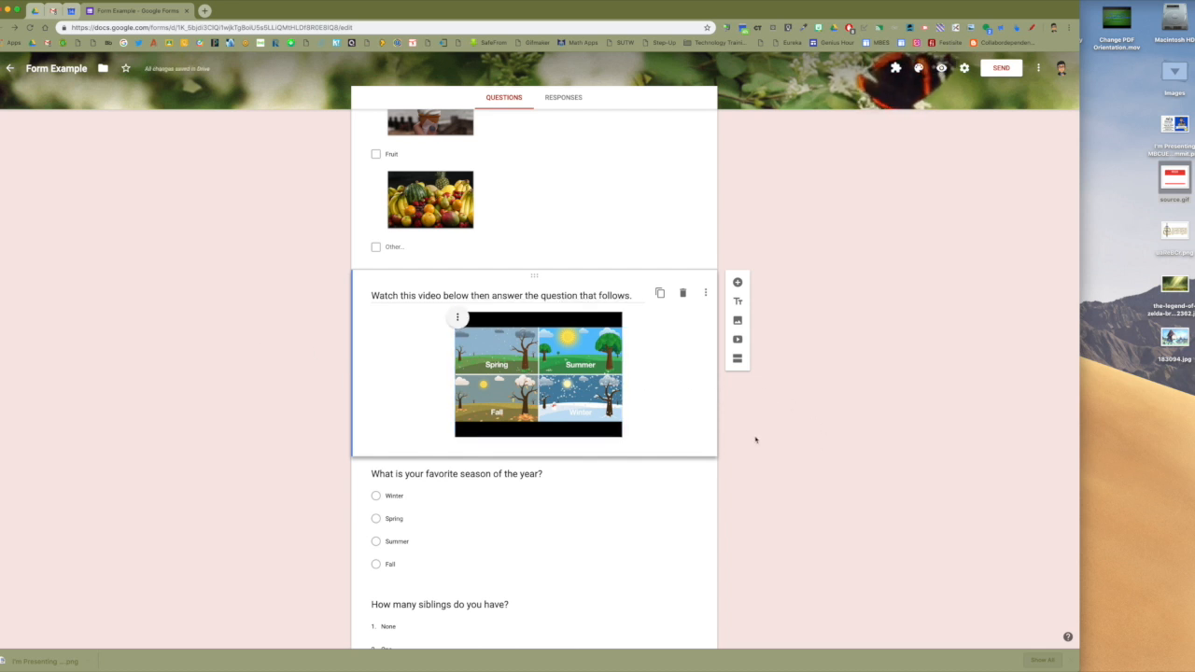
- Preview the form, briefly play and pause the seasons video in it, and close the preview
{"action": "left_click", "coordinate": [941, 67]}
{"action": "scroll", "coordinate": [416, 341], "scroll_direction": "down", "scroll_amount": 6}
{"action": "scroll", "coordinate": [416, 341], "scroll_direction": "up", "scroll_amount": 2}
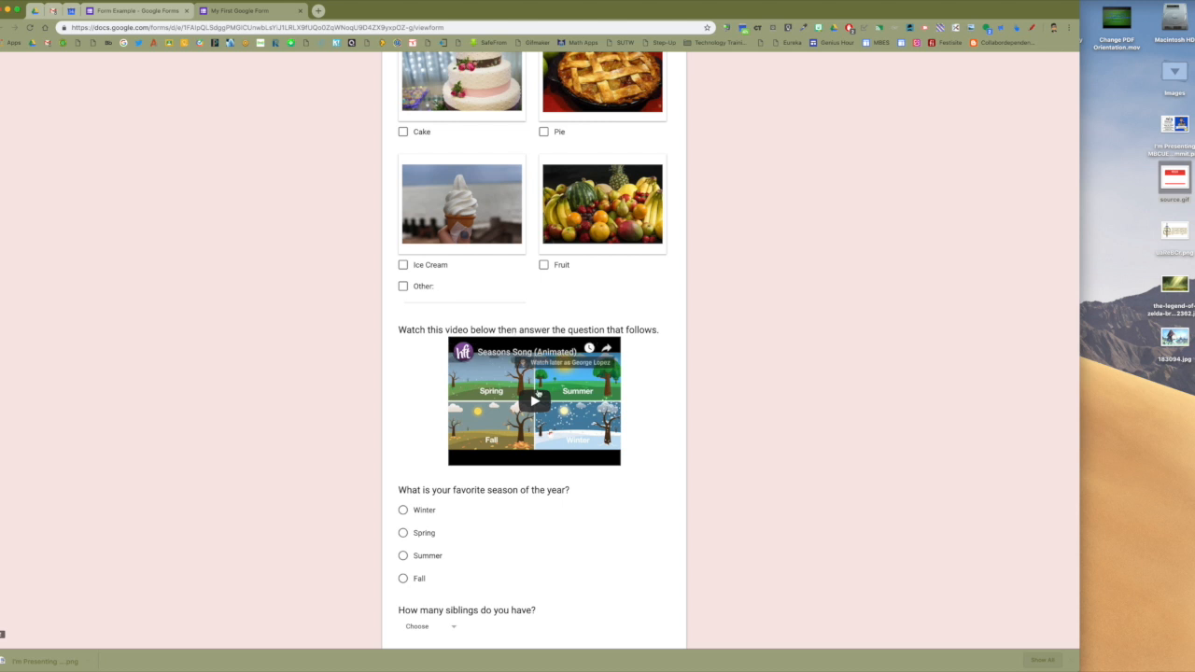
{"action": "left_click", "coordinate": [539, 403]}
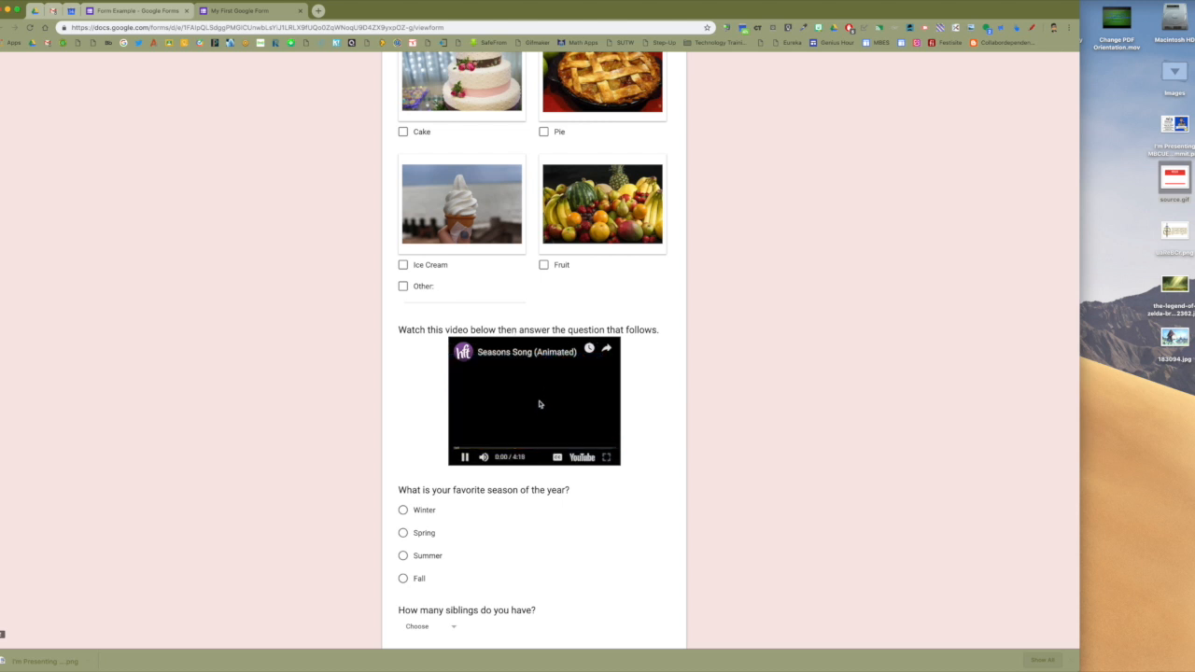
{"action": "left_click", "coordinate": [464, 458]}
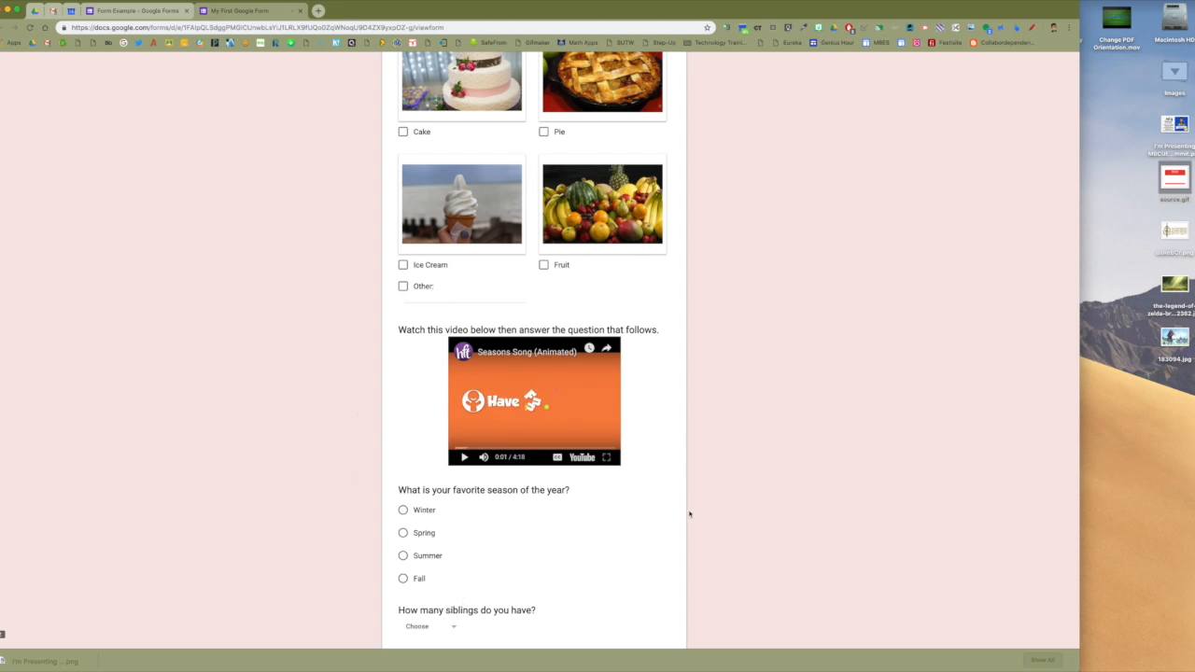
{"action": "scroll", "coordinate": [687, 518], "scroll_direction": "up", "scroll_amount": 10}
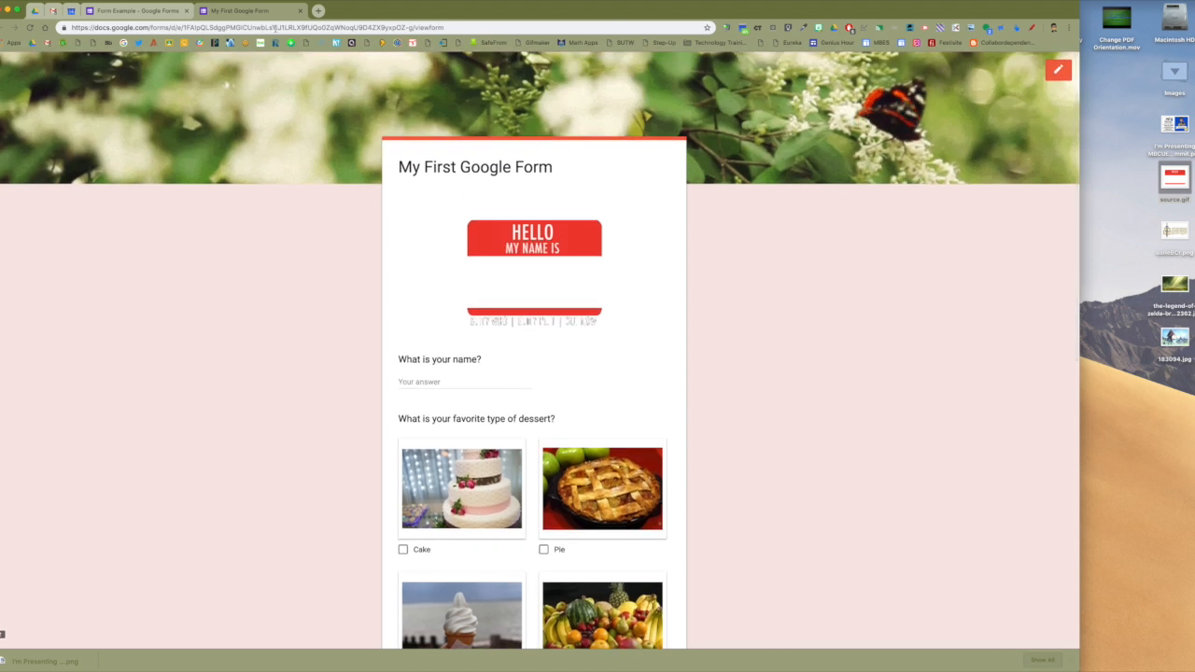
{"action": "left_click", "coordinate": [300, 10]}
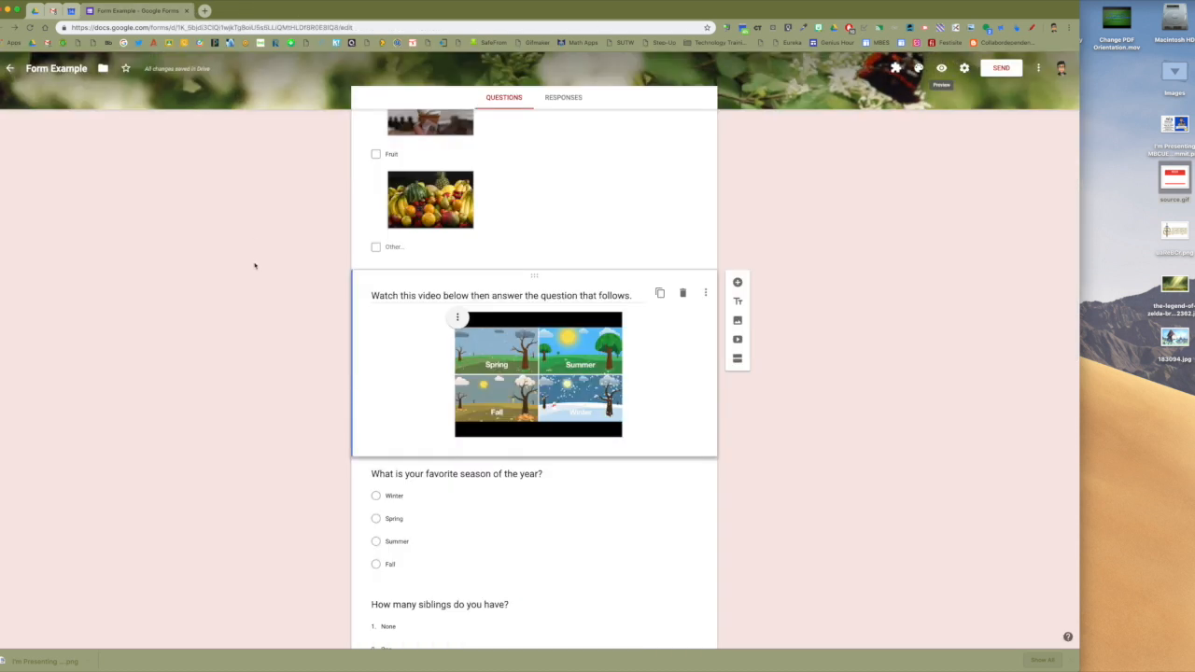
- In the form's settings, remove the sign-in restriction to users in Alisal Union School District and trusted domains
{"action": "scroll", "coordinate": [254, 264], "scroll_direction": "down", "scroll_amount": 2}
{"action": "scroll", "coordinate": [241, 271], "scroll_direction": "up", "scroll_amount": 10}
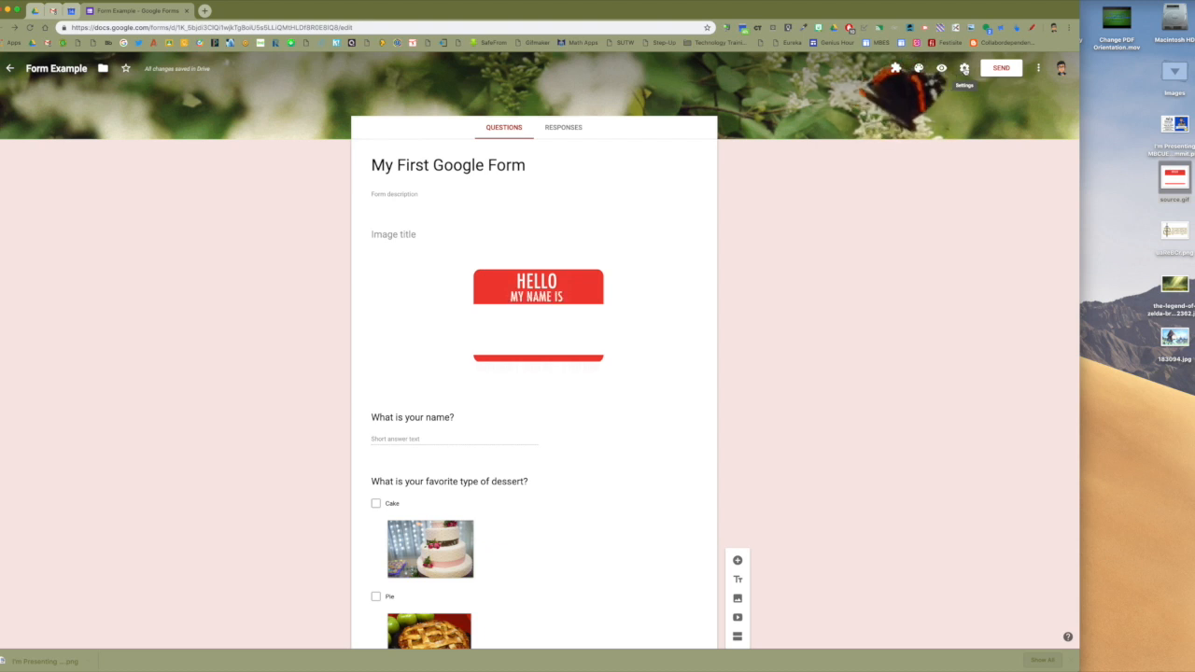
{"action": "left_click", "coordinate": [965, 69]}
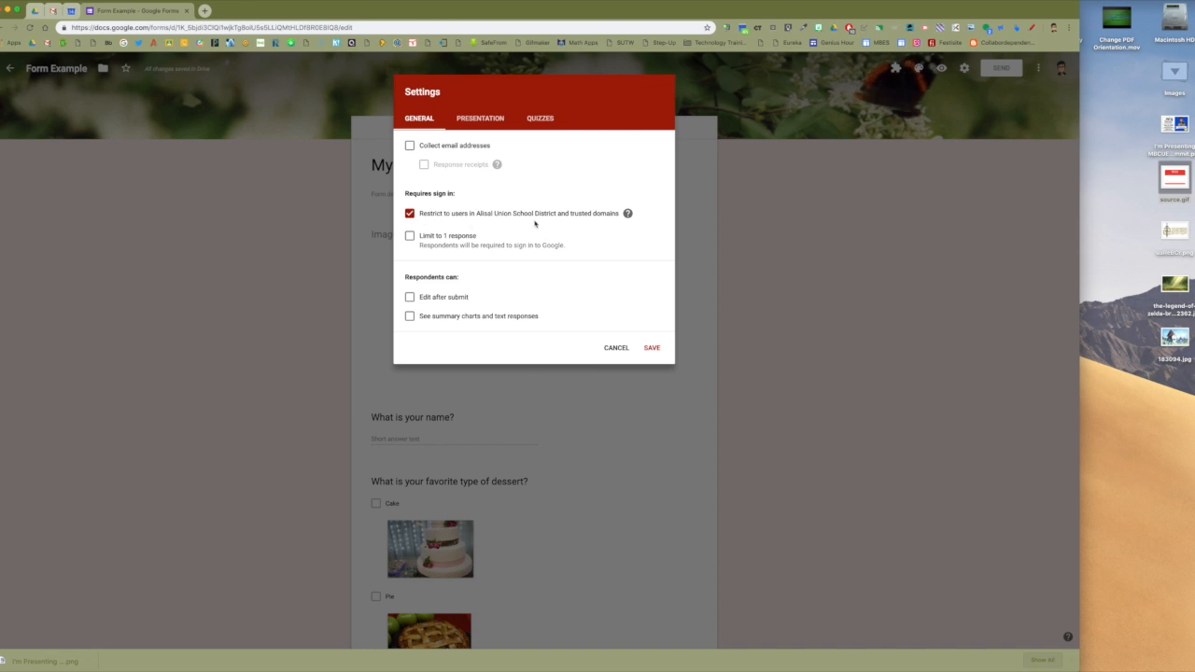
{"action": "left_click", "coordinate": [409, 214]}
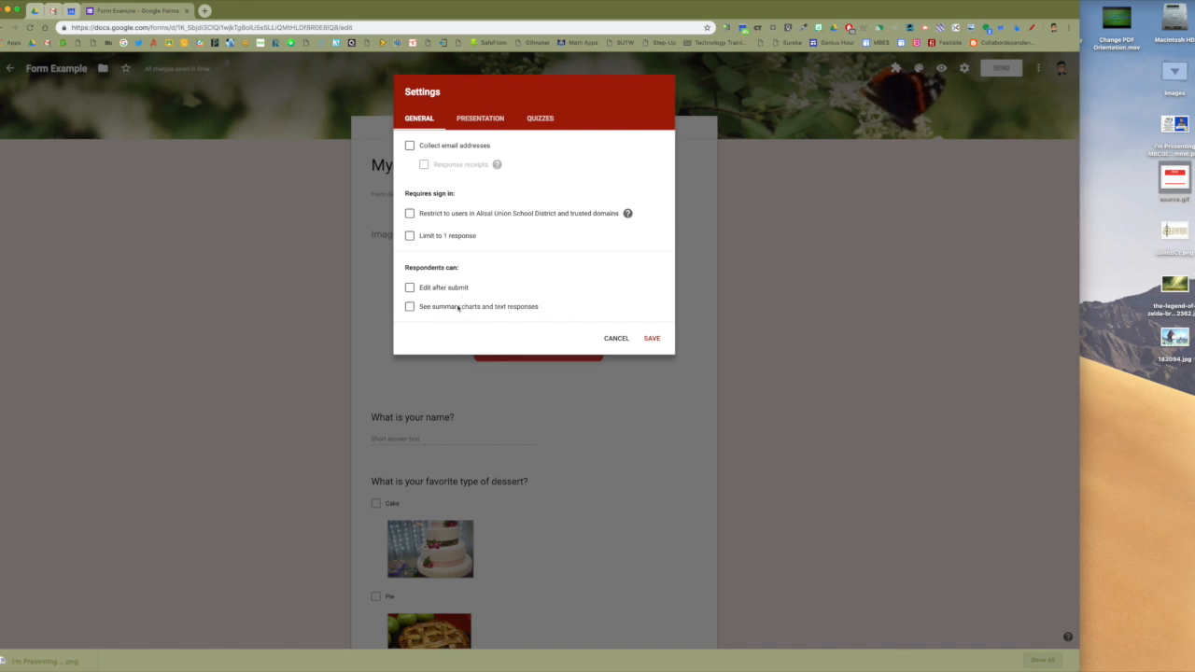
- Set the confirmation message to "Thank you for completing this form." and save the settings
{"action": "left_click", "coordinate": [473, 118]}
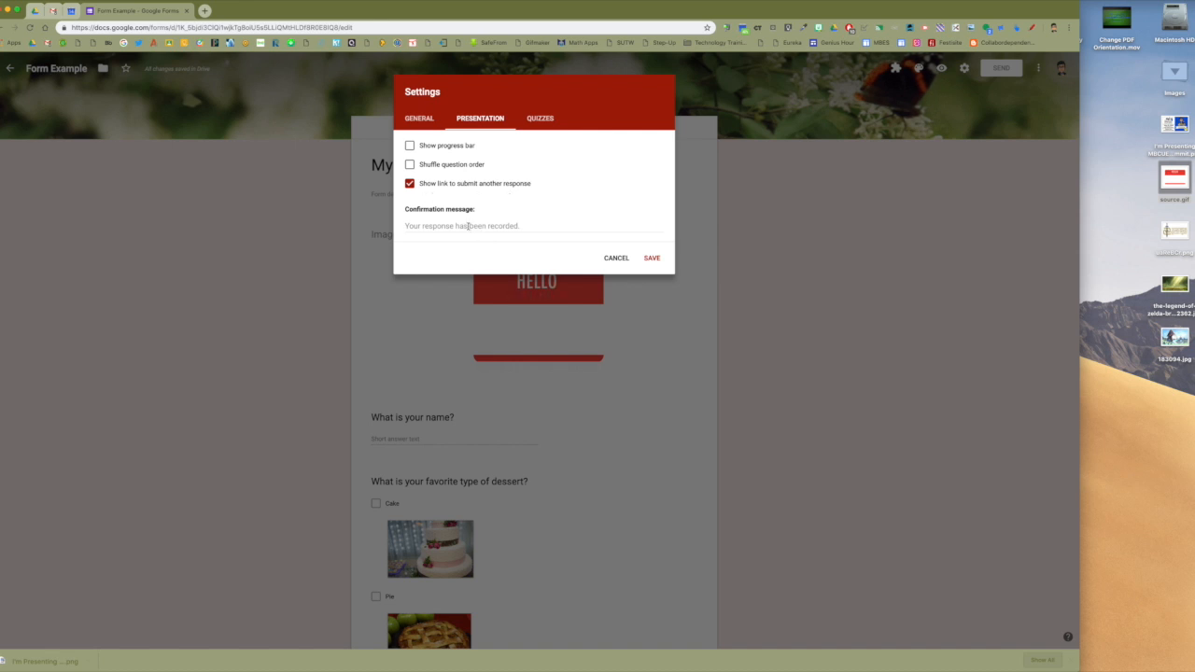
{"action": "left_click", "coordinate": [468, 226]}
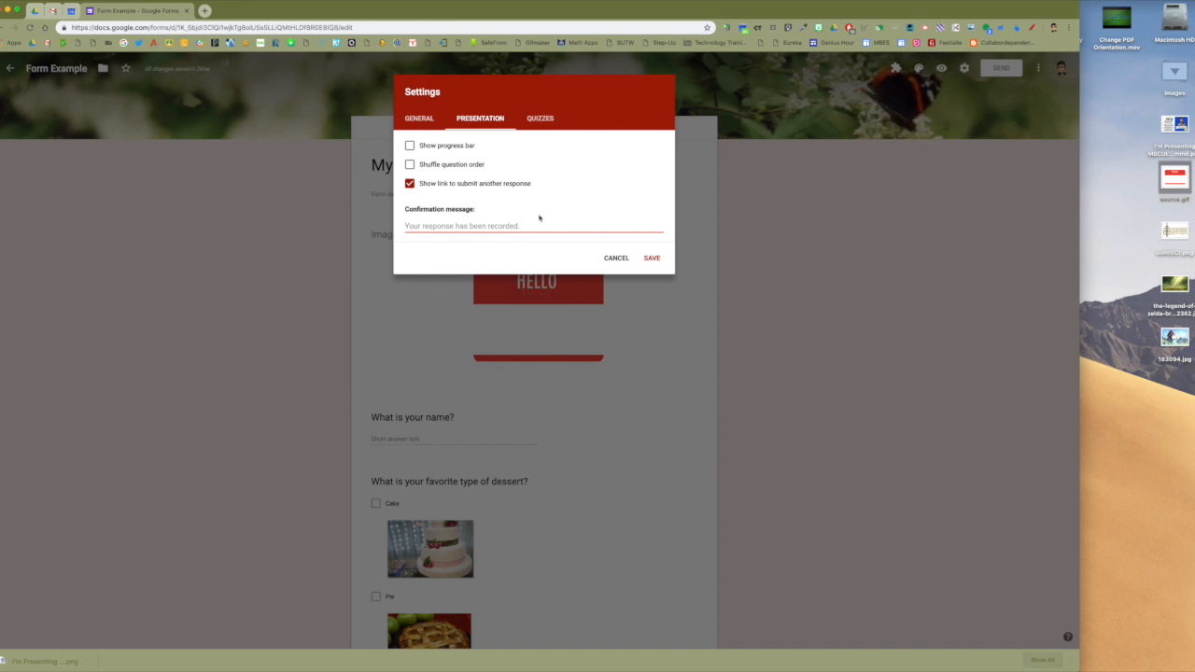
{"action": "type", "text": "Thank you for completing this form."}
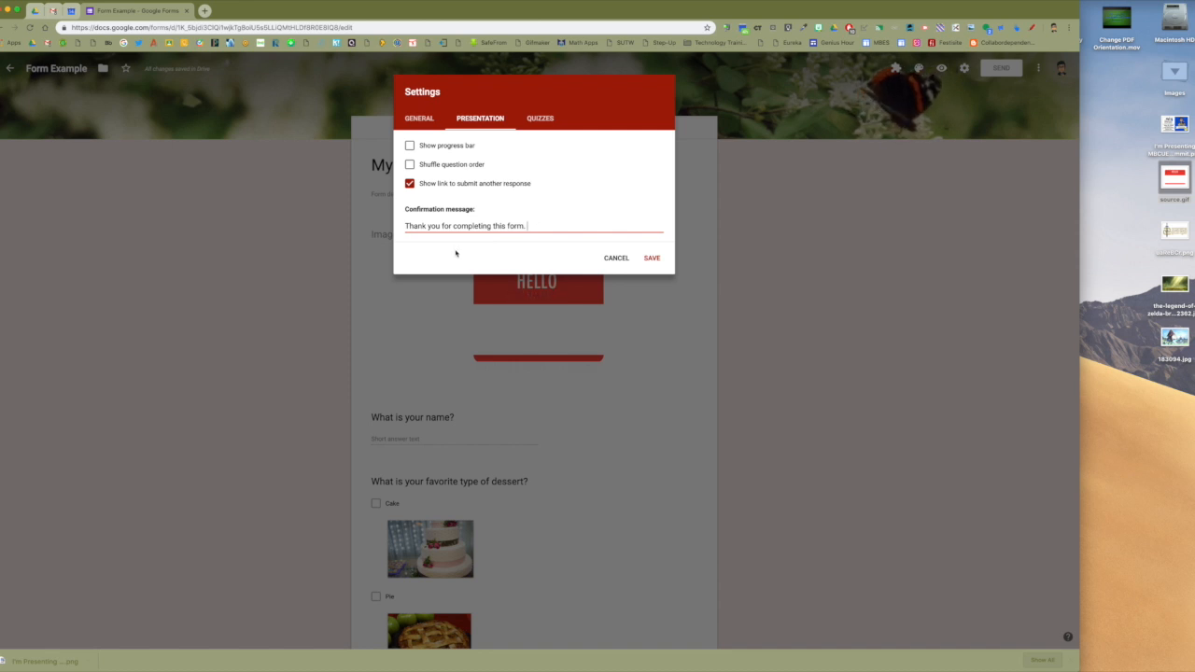
{"action": "left_click", "coordinate": [651, 259]}
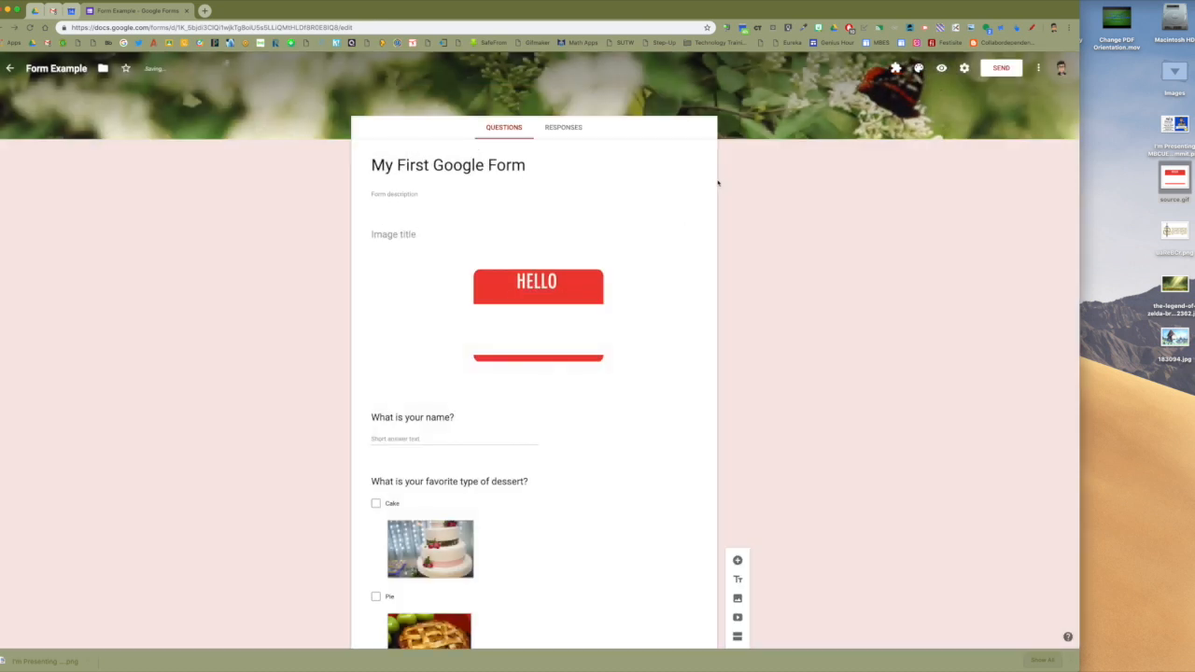
- Review the form's presentation and quiz settings and close them
{"action": "left_click", "coordinate": [964, 68]}
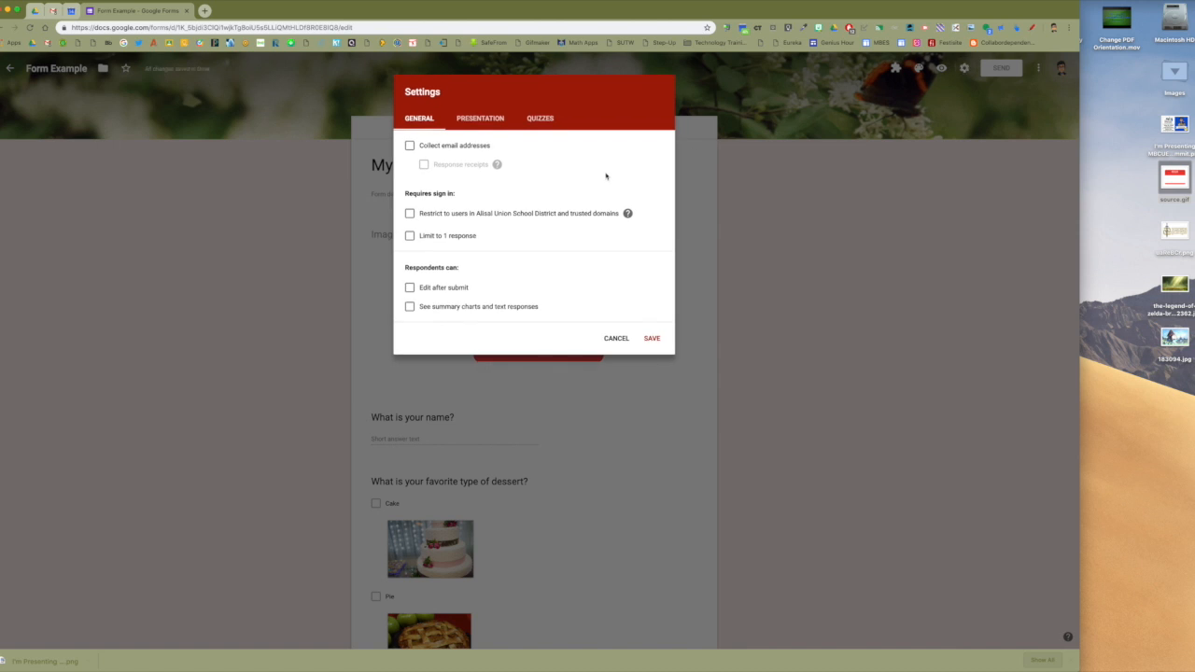
{"action": "left_click", "coordinate": [470, 120]}
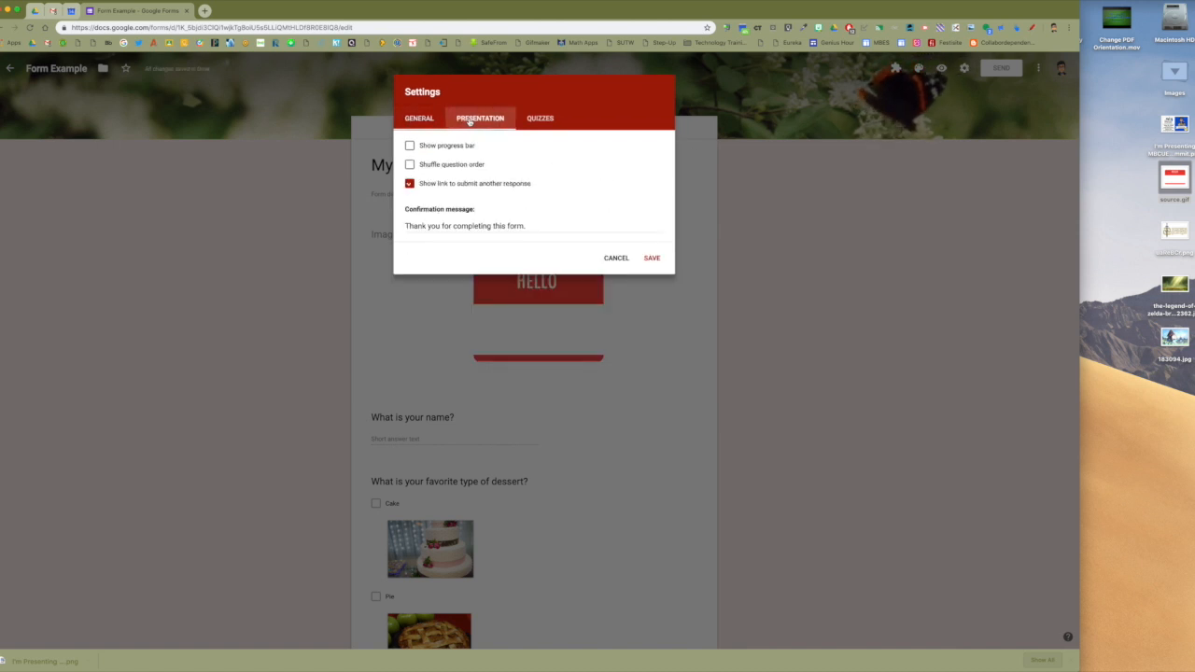
{"action": "left_click", "coordinate": [540, 119]}
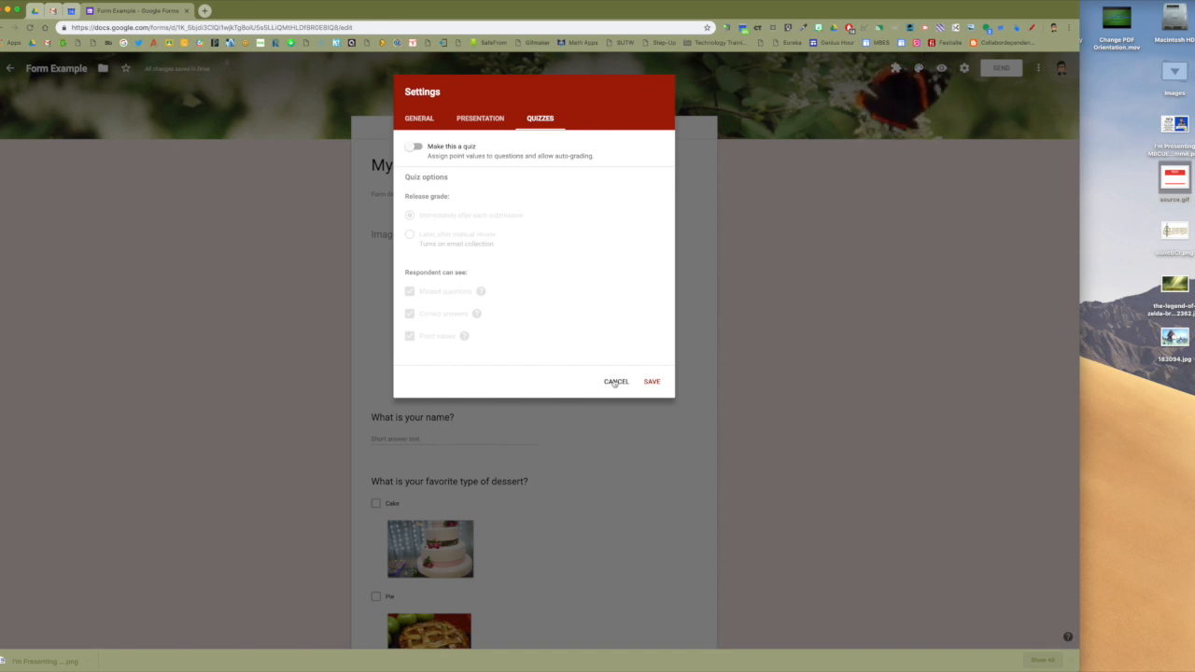
{"action": "left_click", "coordinate": [651, 382]}
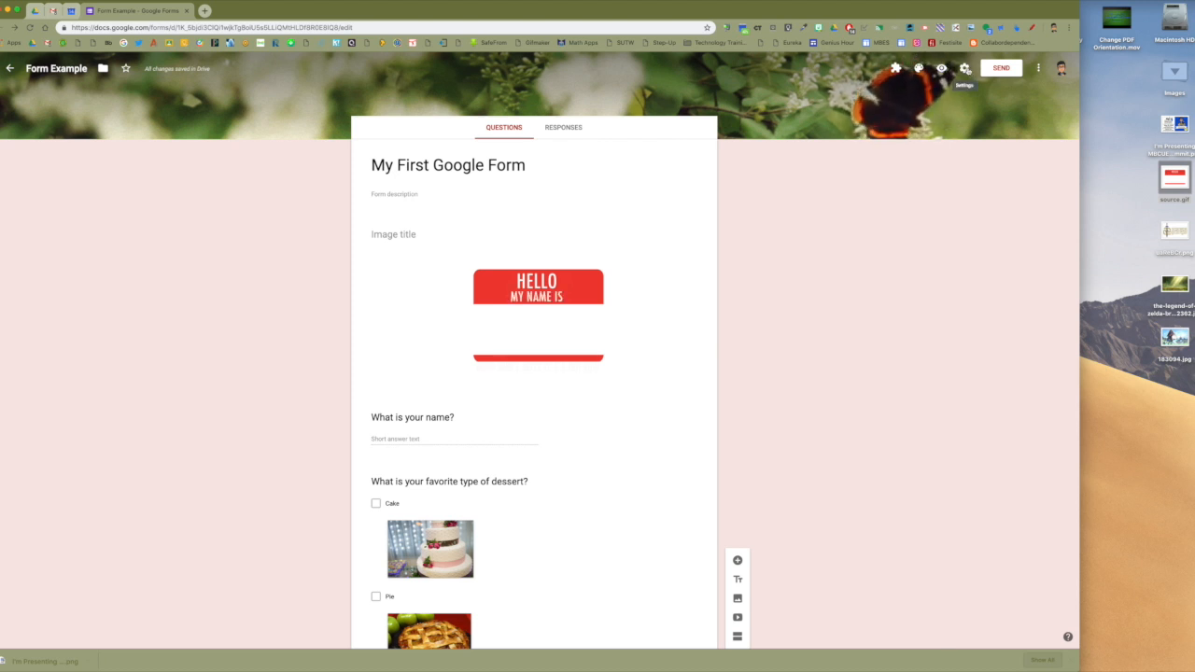
{"action": "left_click", "coordinate": [1039, 70]}
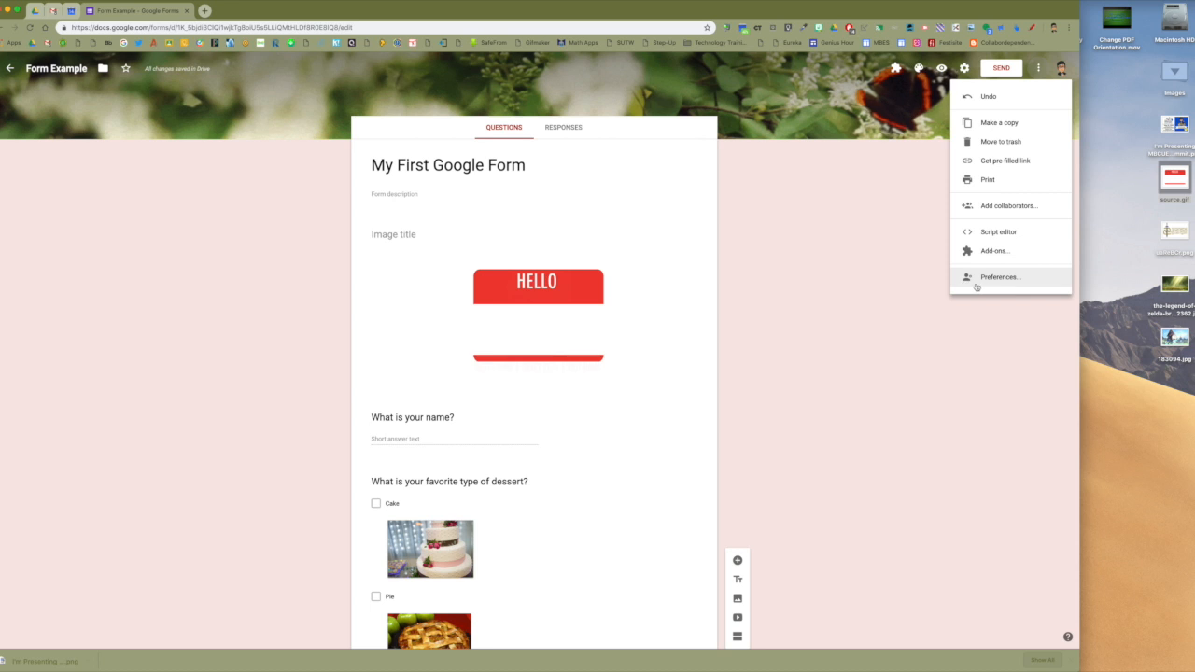
{"action": "left_click", "coordinate": [859, 270]}
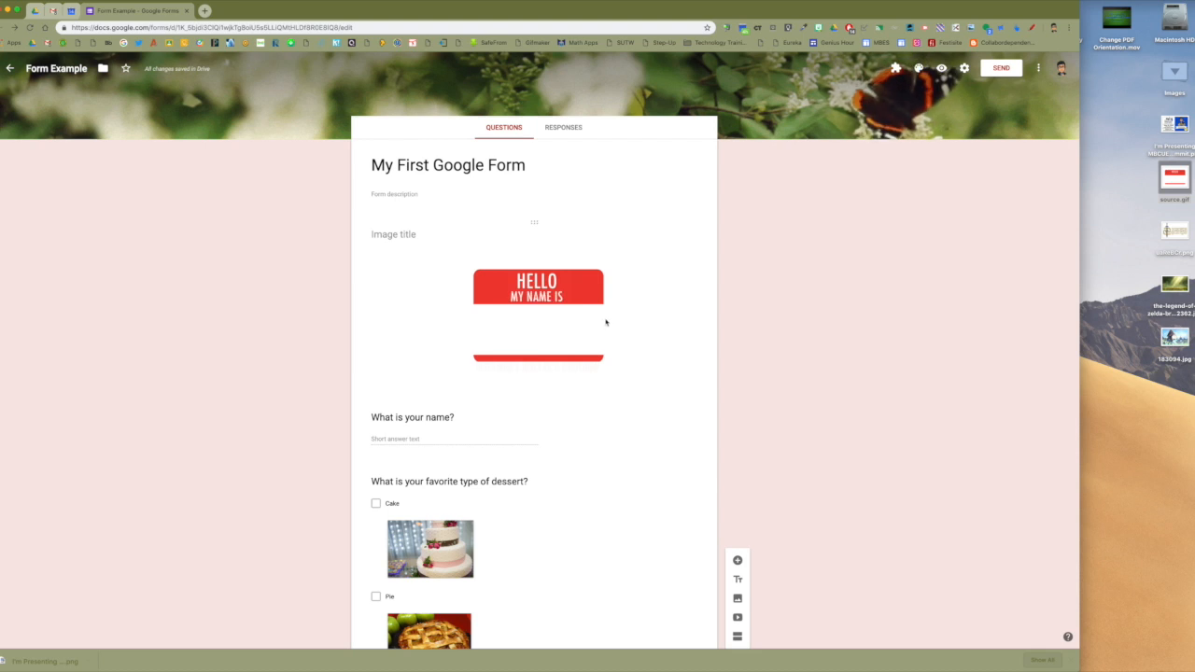
{"action": "scroll", "coordinate": [594, 326], "scroll_direction": "down", "scroll_amount": 10}
{"action": "scroll", "coordinate": [598, 324], "scroll_direction": "up", "scroll_amount": 10}
{"action": "scroll", "coordinate": [891, 283], "scroll_direction": "down", "scroll_amount": 1}
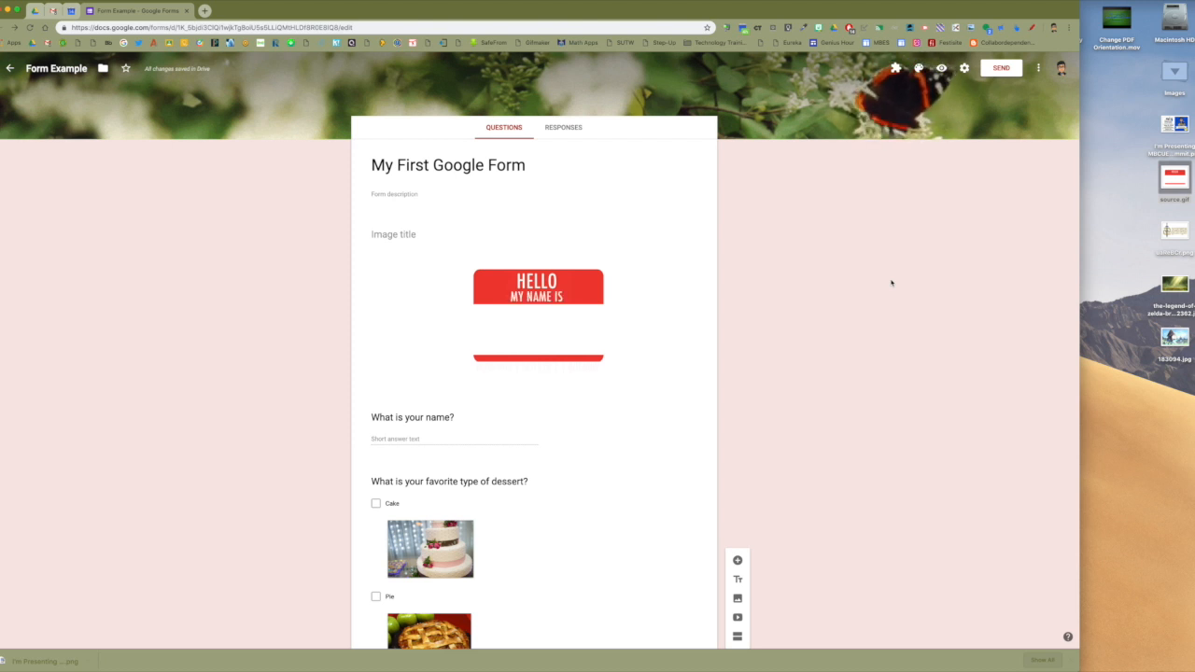
- Start sending the form by email and fill in the recipient's e-mail
{"action": "left_click", "coordinate": [1002, 70]}
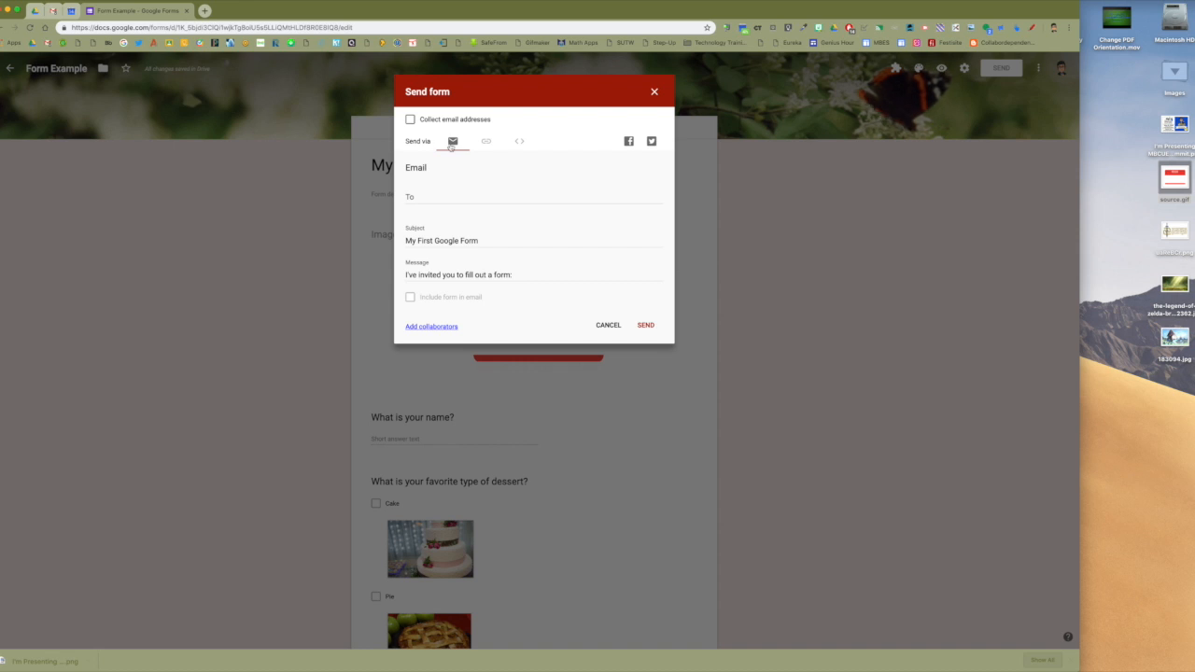
{"action": "left_click", "coordinate": [425, 199]}
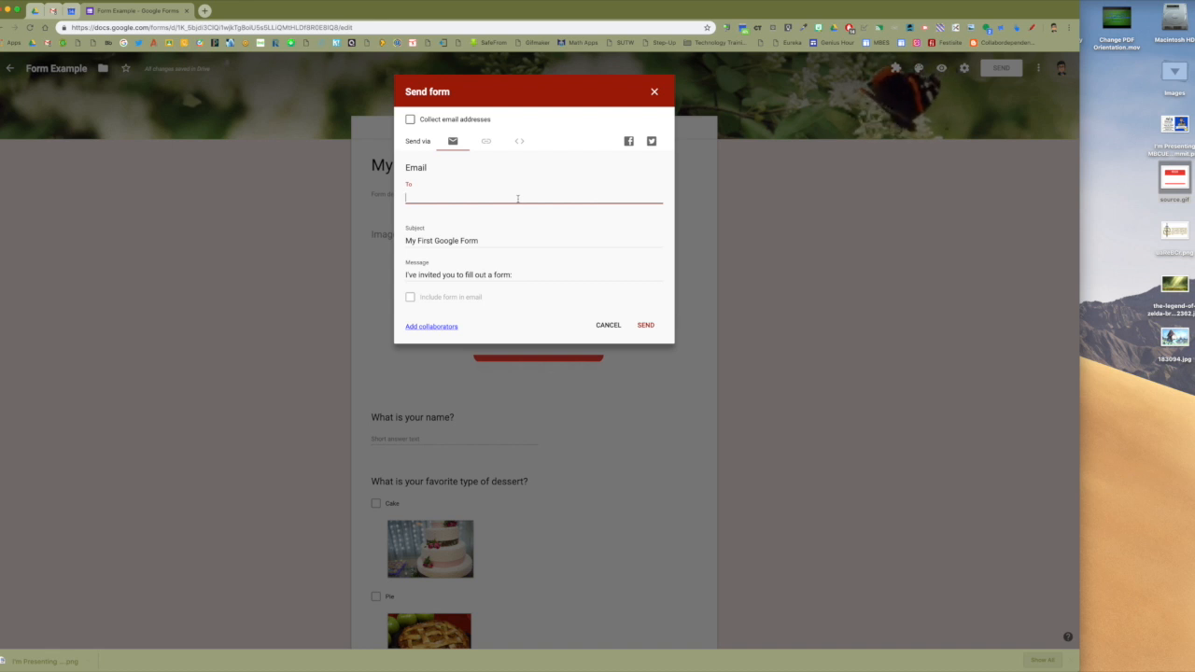
{"action": "type", "text": "josh."}
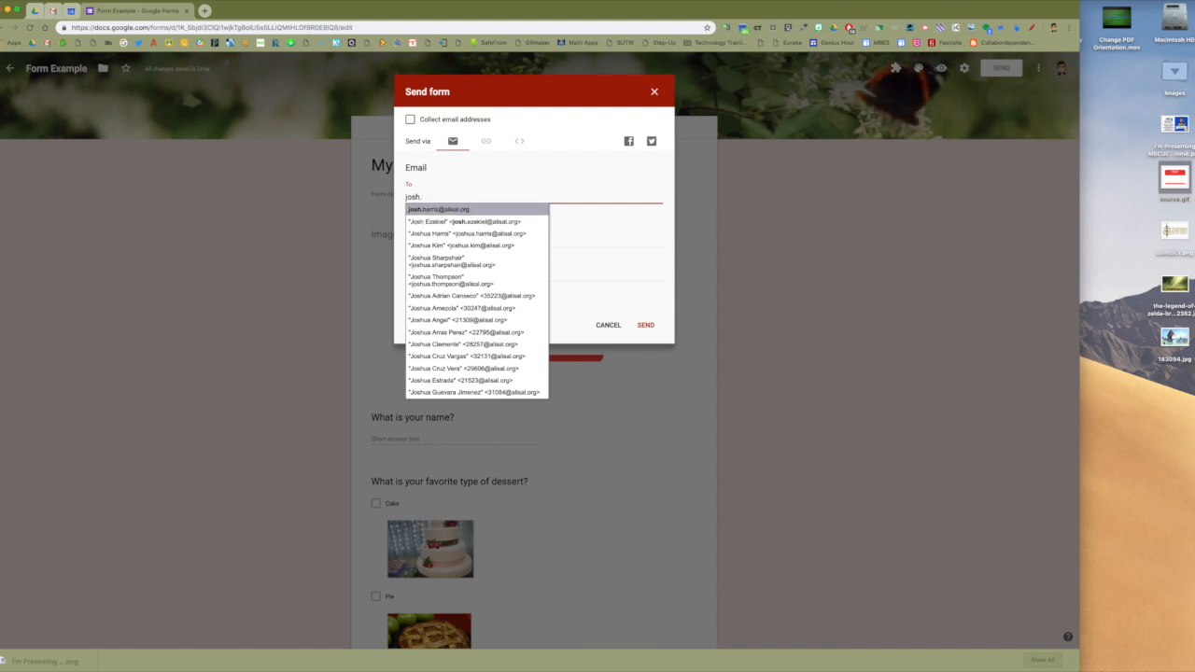
{"action": "key", "text": "BackSpace"}
{"action": "type", "text": "ua"}
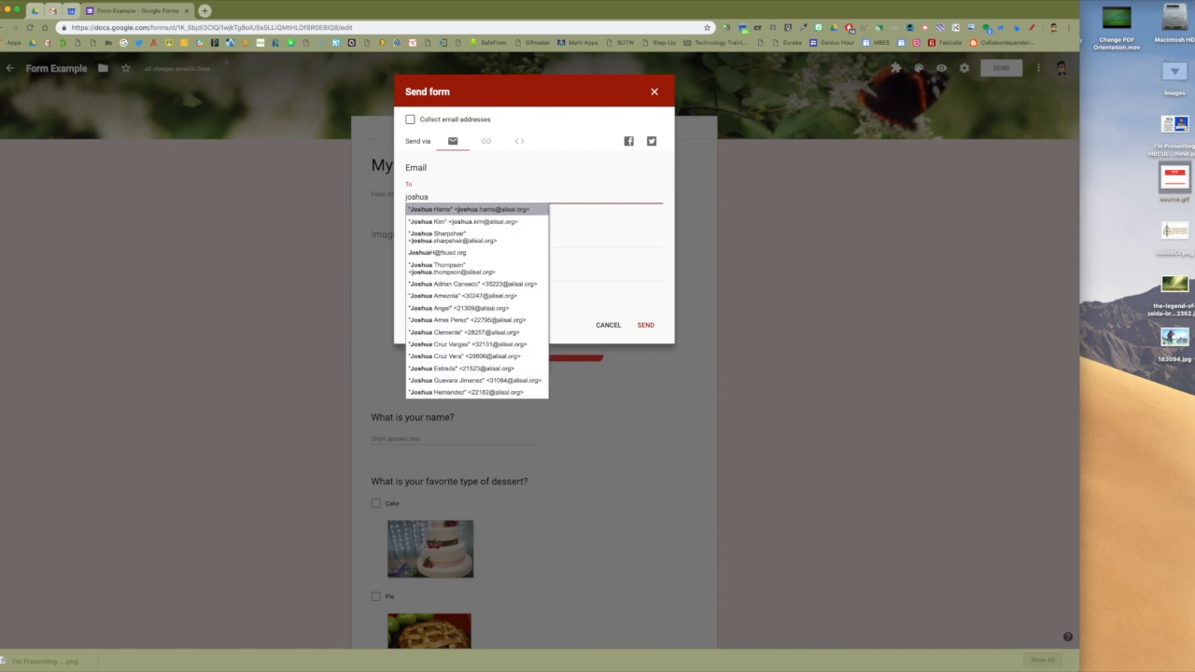
{"action": "key", "text": "Return"}
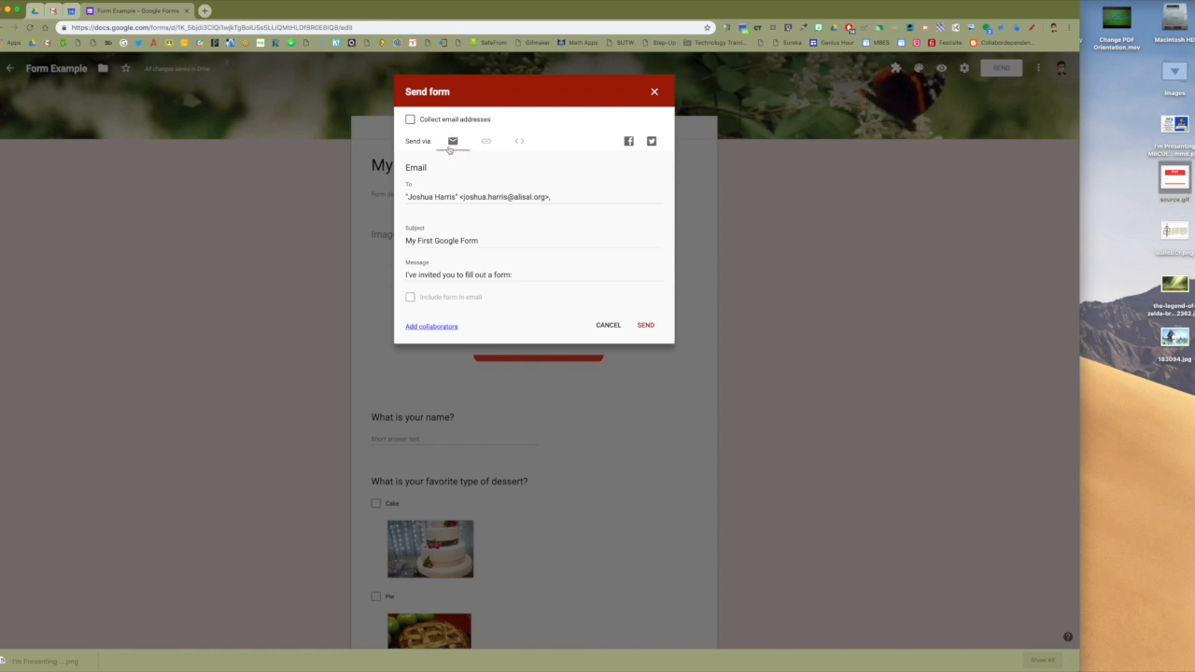
- View the form's sharing link in shortened form and its embed HTML code, and close the send options
{"action": "left_click", "coordinate": [486, 142]}
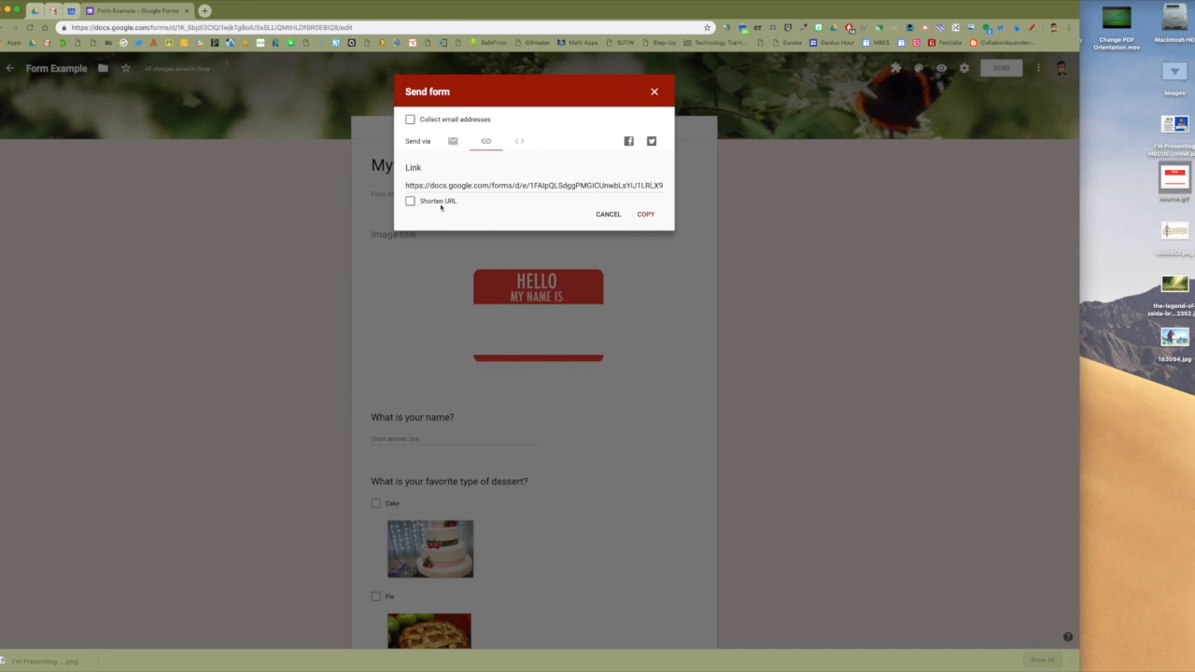
{"action": "left_click", "coordinate": [410, 201]}
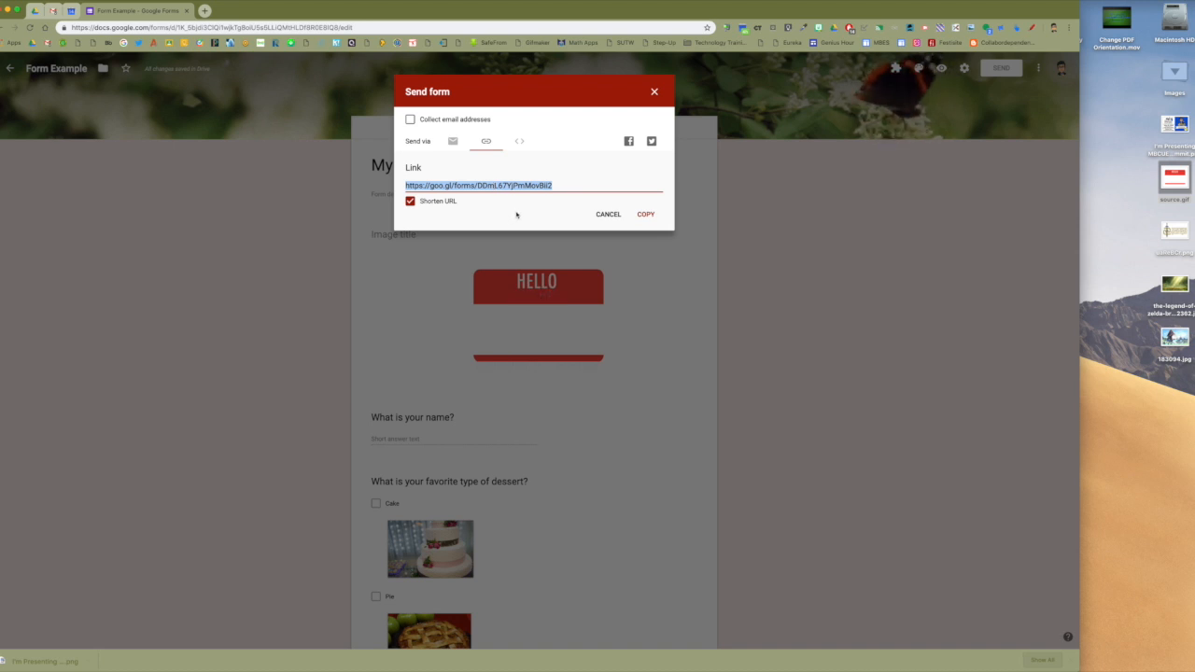
{"action": "left_click", "coordinate": [519, 144]}
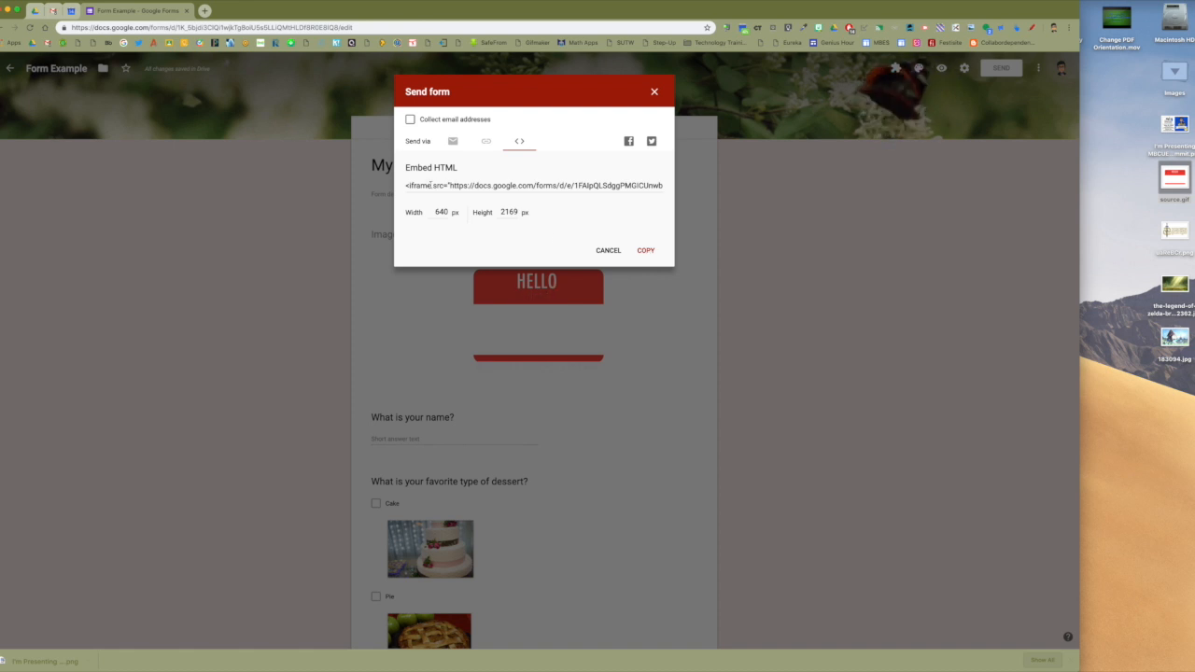
{"action": "left_click", "coordinate": [546, 188]}
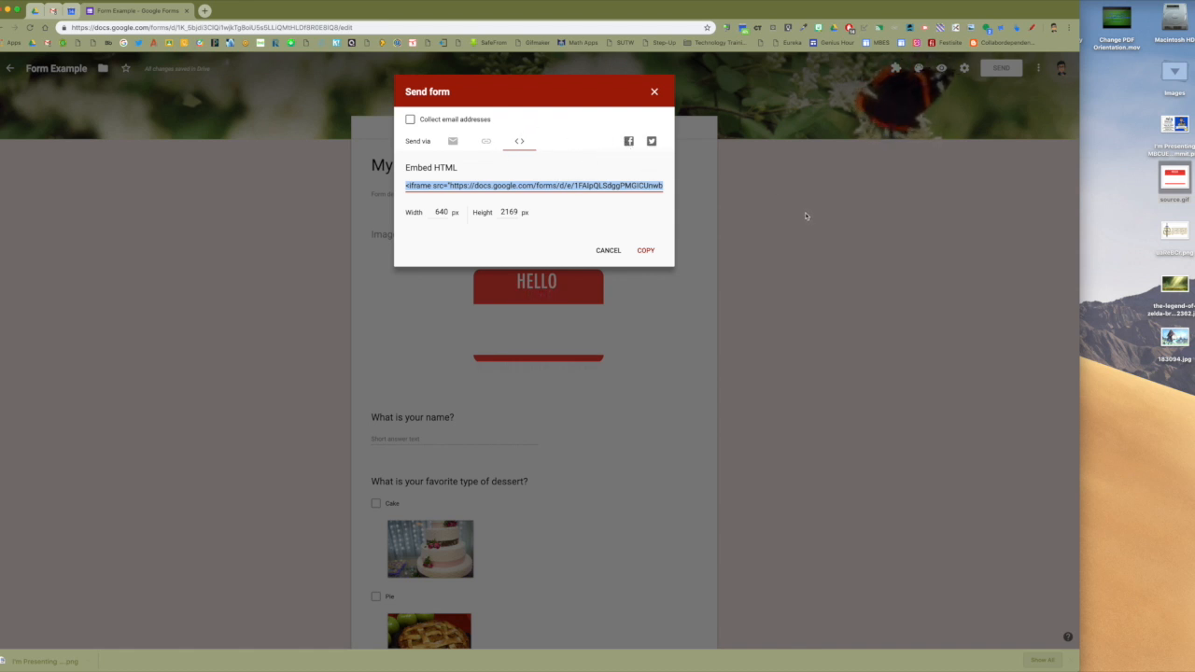
{"action": "left_click", "coordinate": [653, 94]}
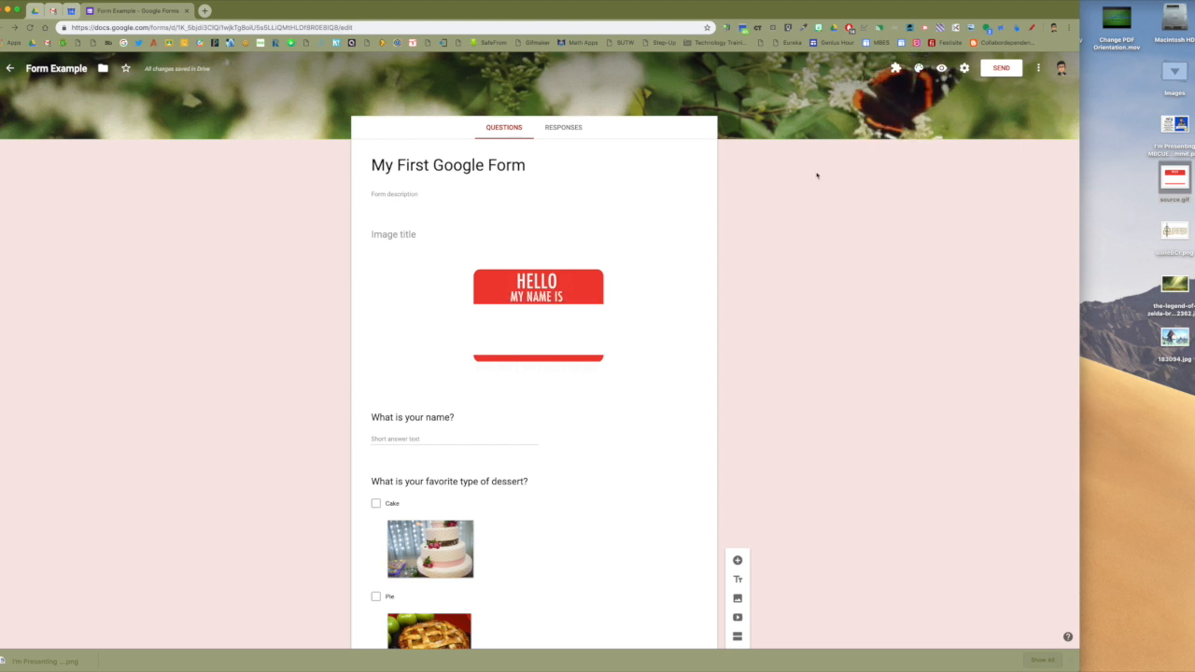
- Examine the form's collaborator sharing settings and the field for inviting people, without inviting anyone
{"action": "left_click", "coordinate": [964, 69]}
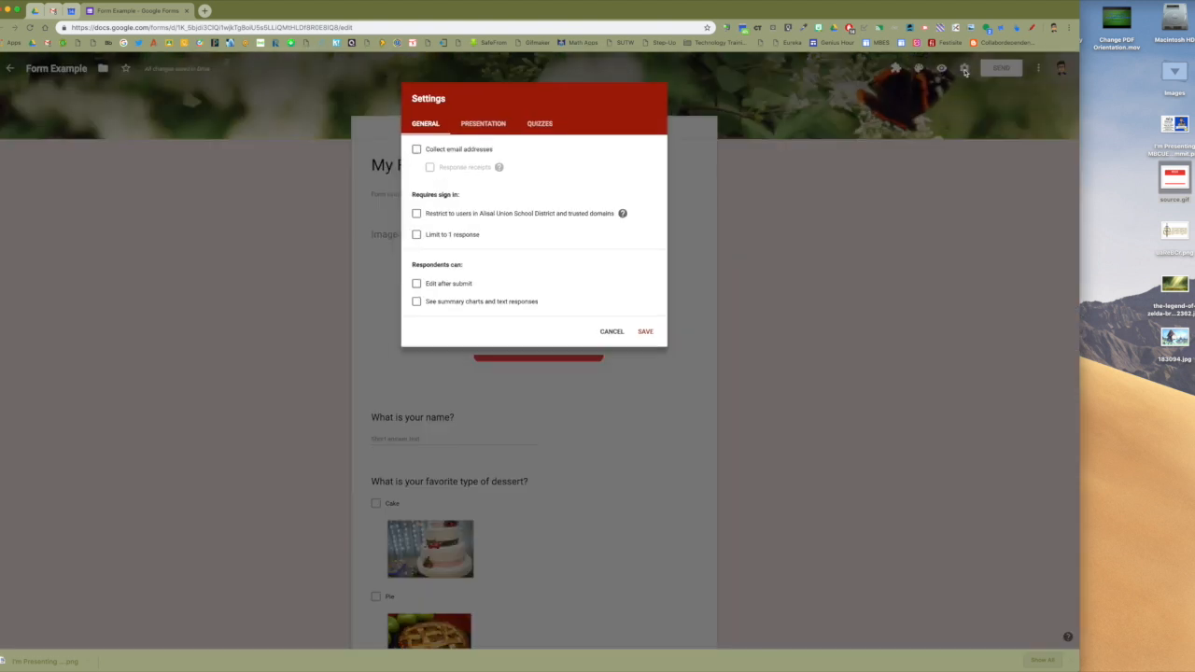
{"action": "left_click", "coordinate": [616, 339]}
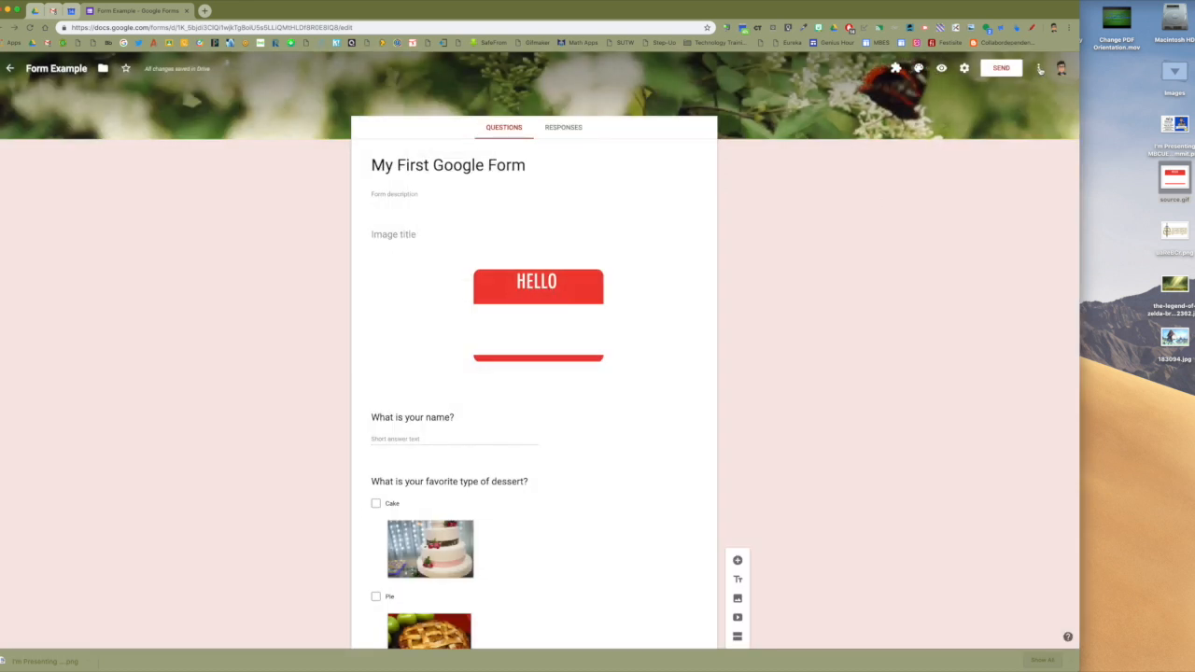
{"action": "left_click", "coordinate": [1038, 68]}
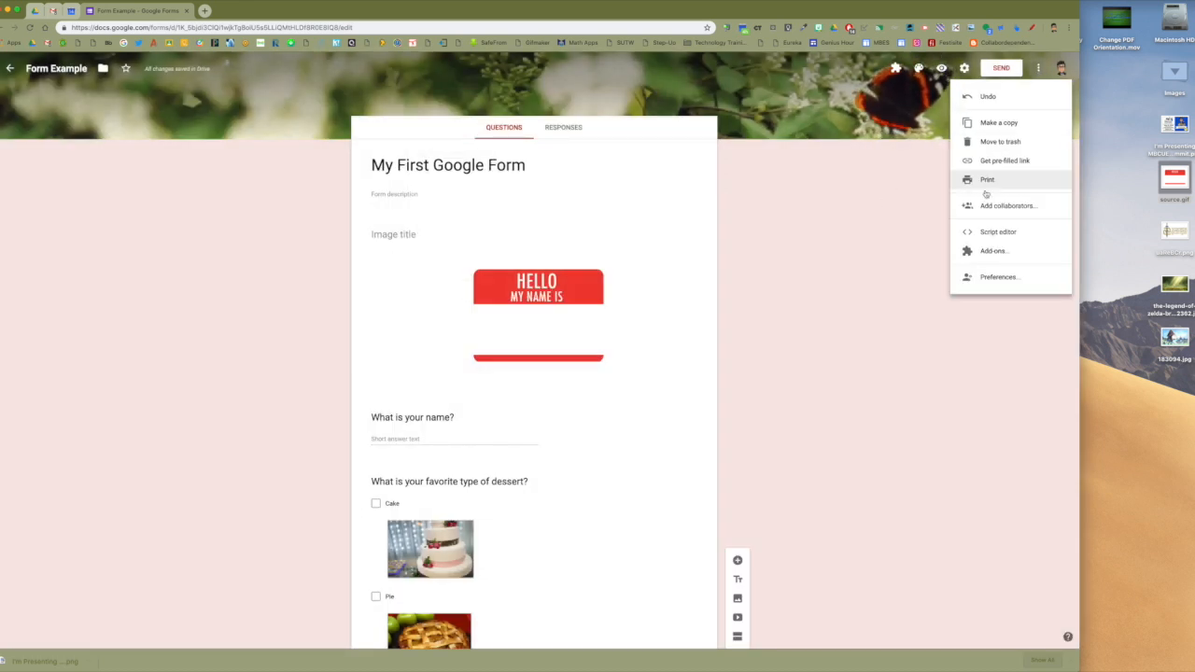
{"action": "left_click", "coordinate": [993, 207]}
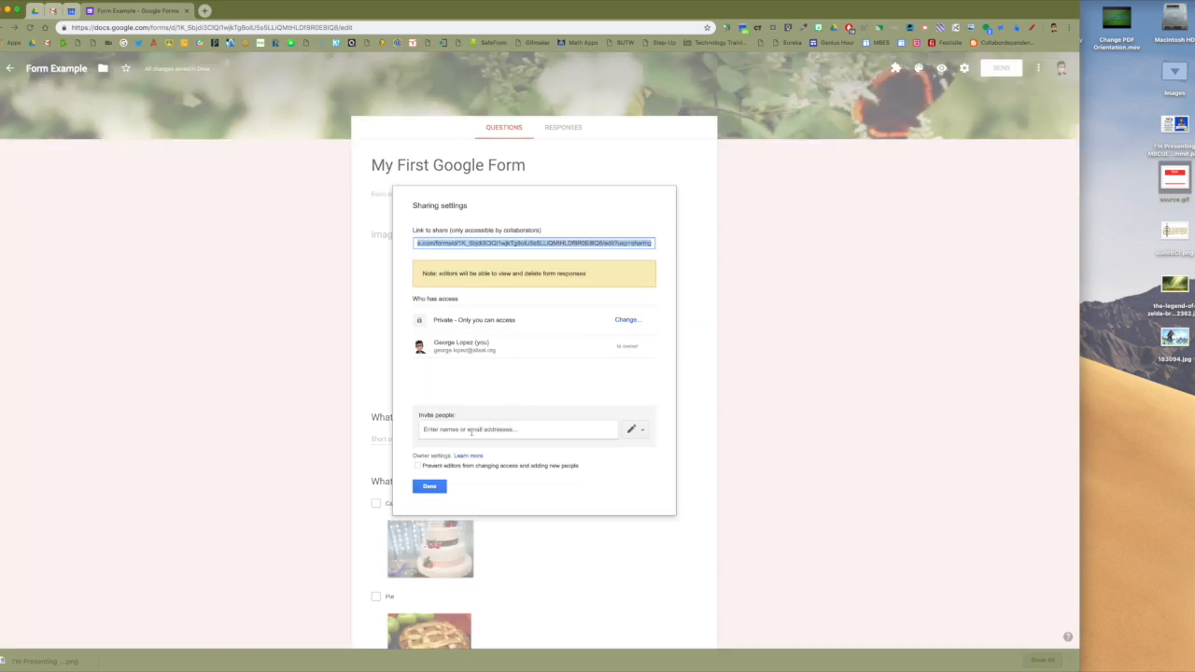
{"action": "left_click", "coordinate": [502, 429]}
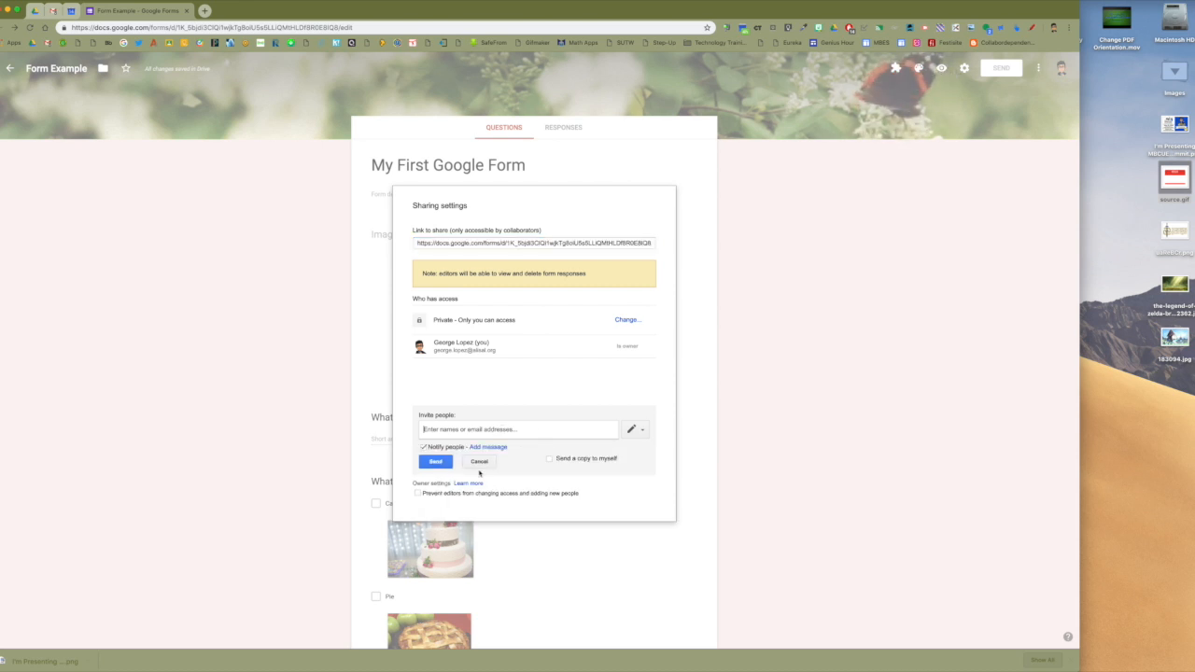
{"action": "left_click", "coordinate": [480, 461]}
{"action": "left_click", "coordinate": [429, 487]}
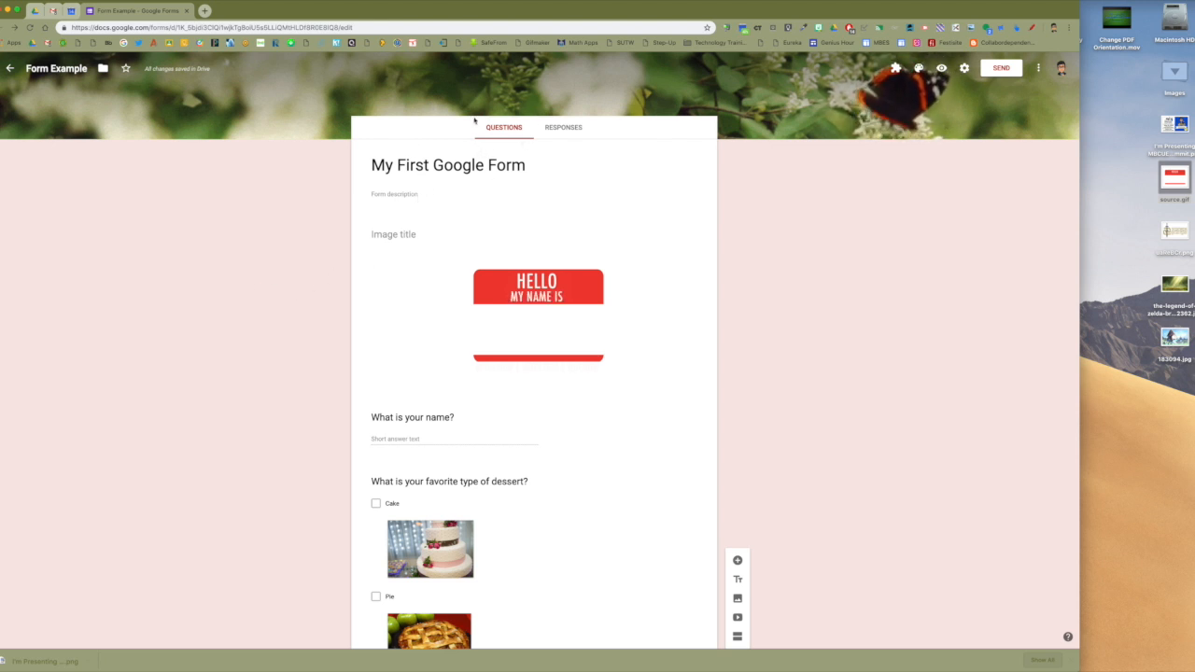
- Check the form's responses page, return to the questions and look over the top of the form
{"action": "left_click", "coordinate": [563, 128]}
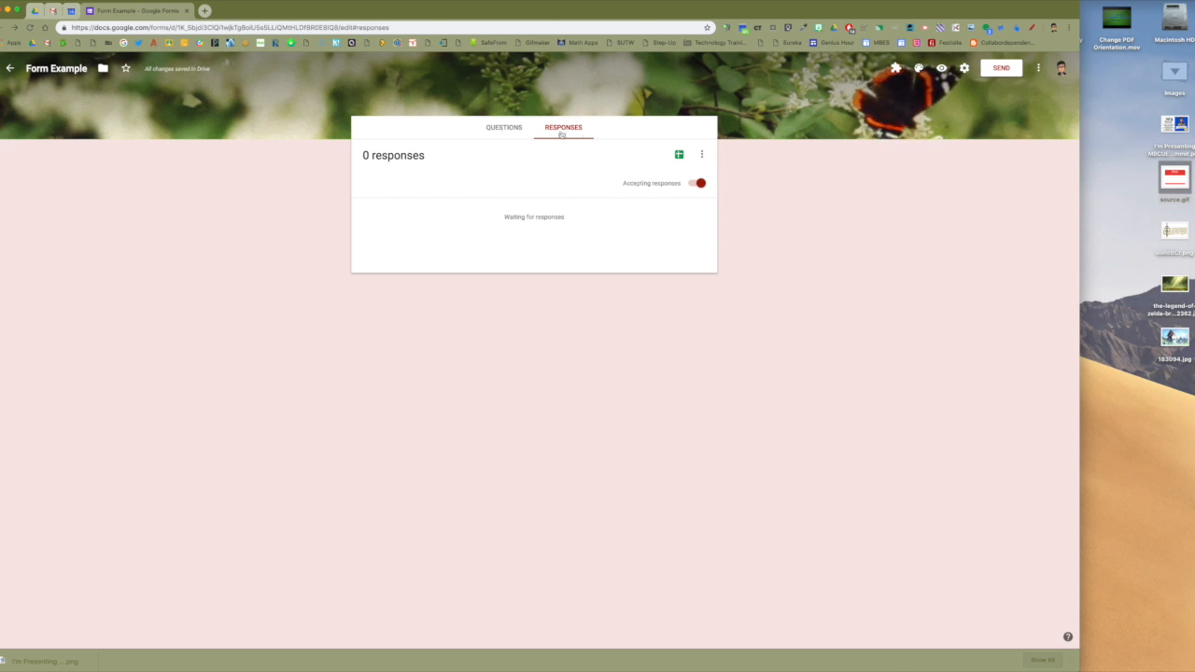
{"action": "left_click", "coordinate": [505, 131]}
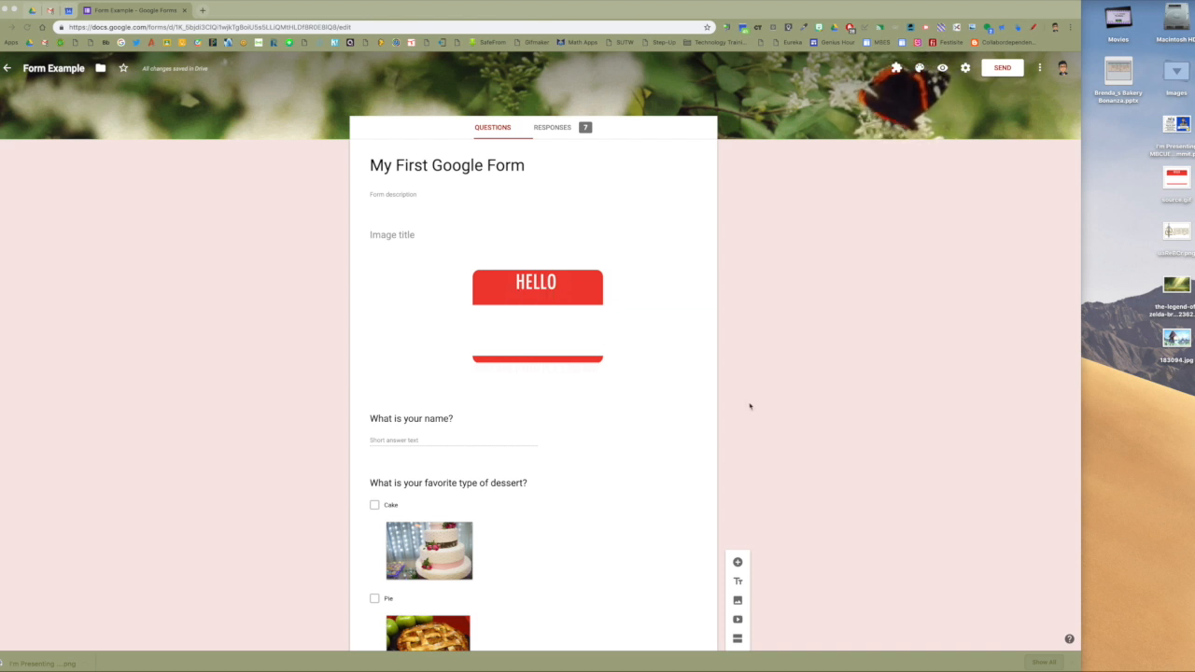
{"action": "scroll", "coordinate": [630, 517], "scroll_direction": "down", "scroll_amount": 5}
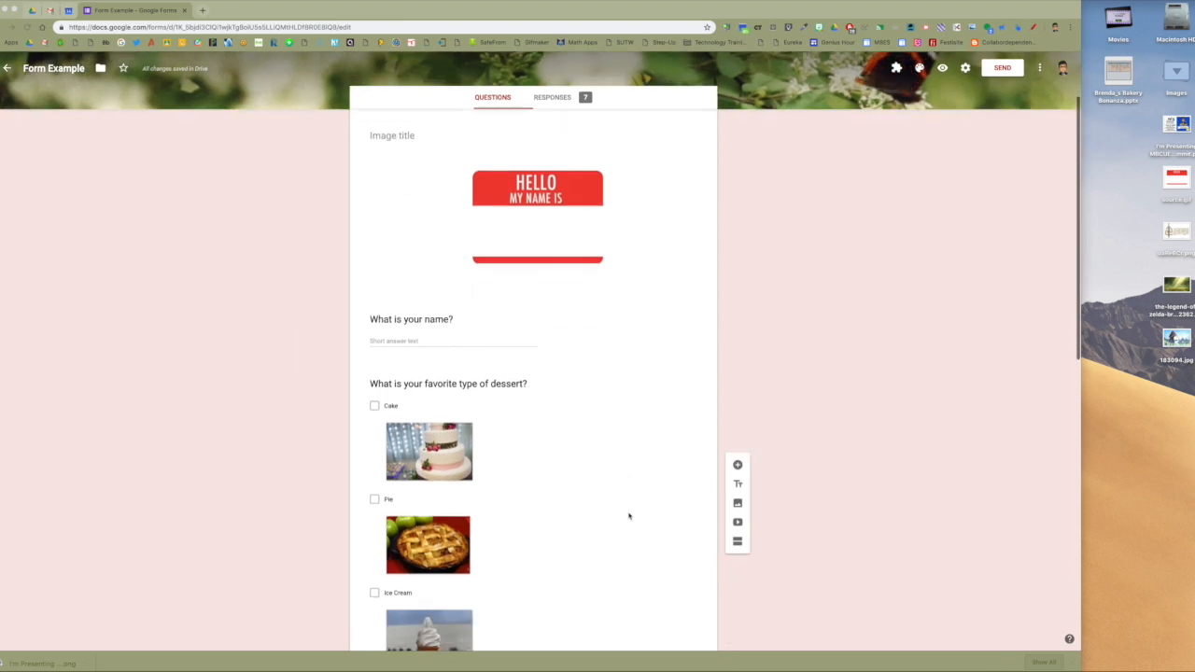
{"action": "scroll", "coordinate": [630, 517], "scroll_direction": "up", "scroll_amount": 5}
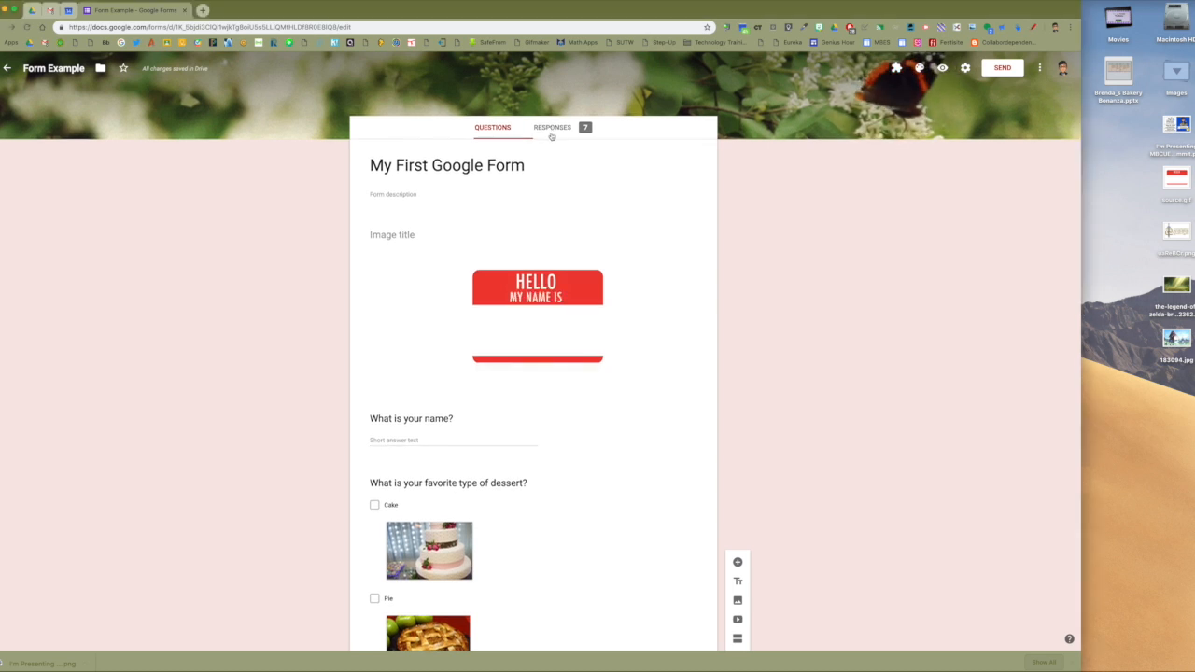
- Review the summary of the form's responses, from the list of names to the dessert, season and siblings charts
{"action": "left_click", "coordinate": [553, 128]}
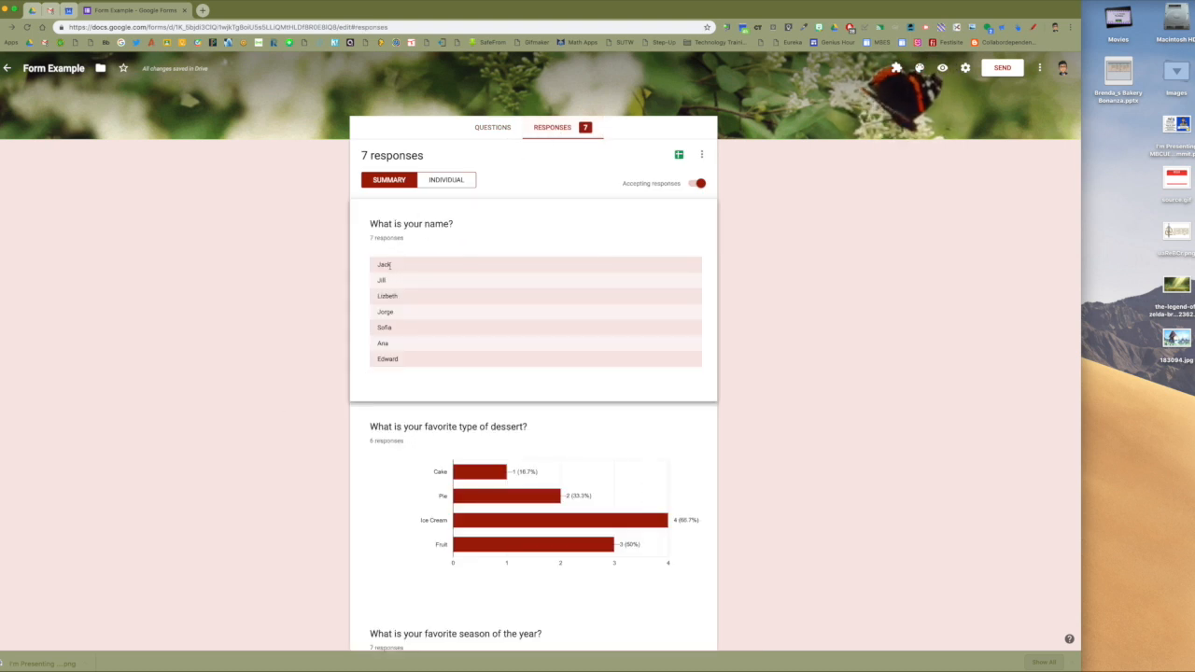
{"action": "scroll", "coordinate": [311, 354], "scroll_direction": "down", "scroll_amount": 3}
{"action": "scroll", "coordinate": [312, 355], "scroll_direction": "up", "scroll_amount": 3}
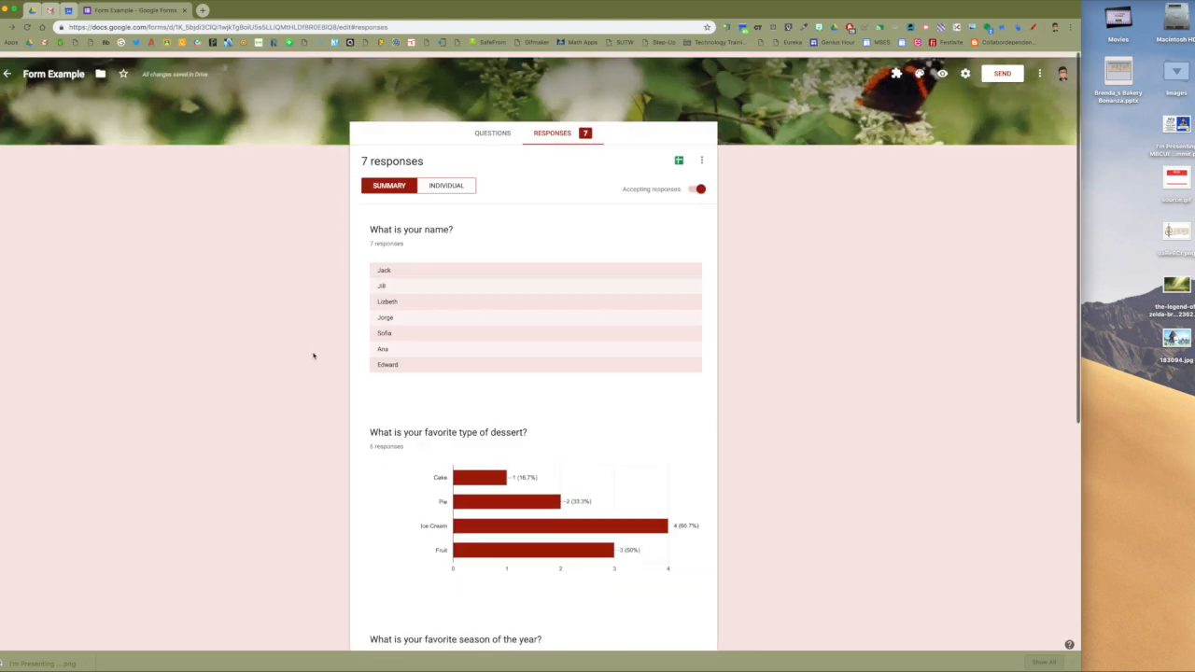
{"action": "scroll", "coordinate": [314, 356], "scroll_direction": "down", "scroll_amount": 5}
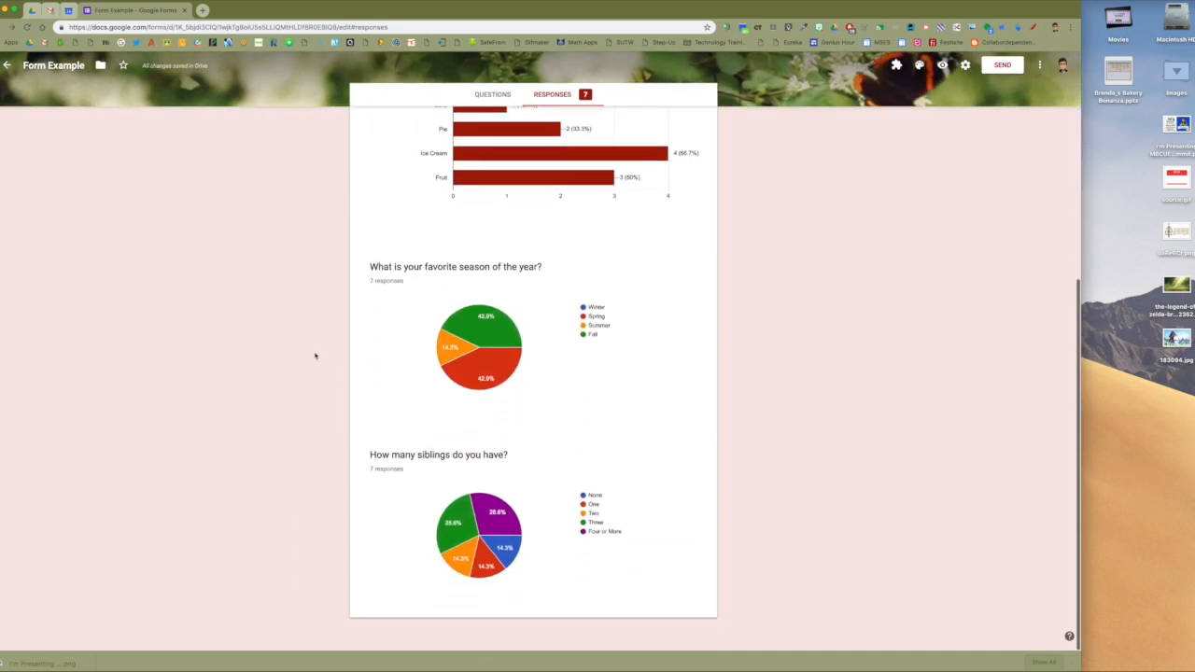
{"action": "scroll", "coordinate": [314, 355], "scroll_direction": "up", "scroll_amount": 6}
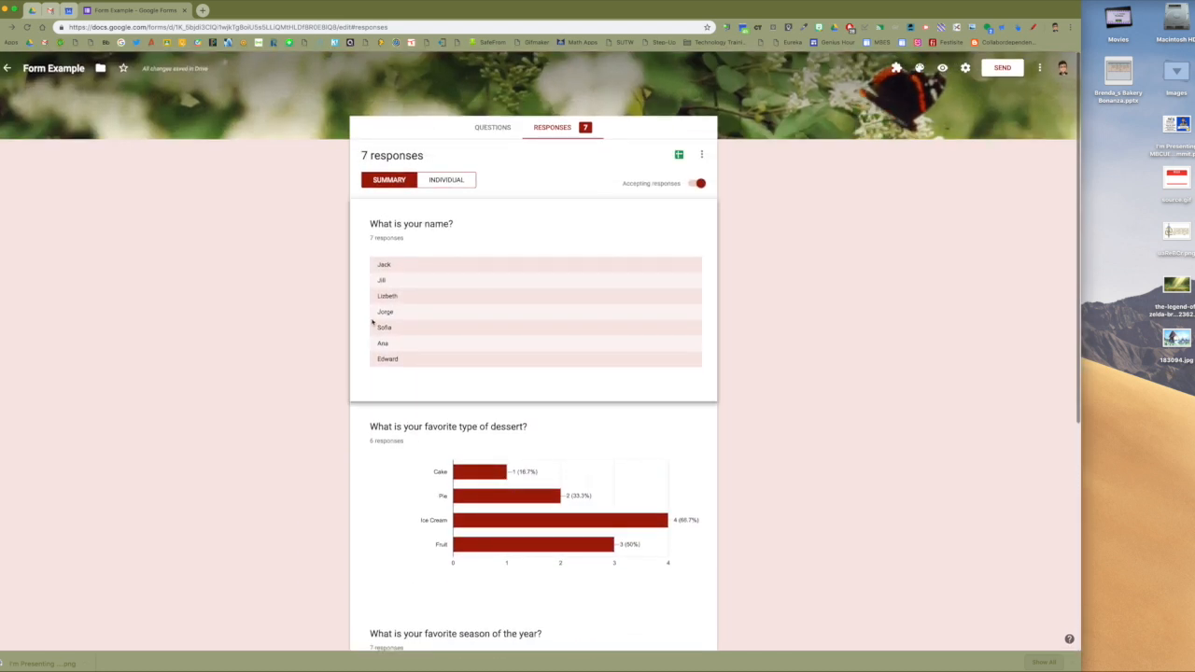
{"action": "scroll", "coordinate": [323, 296], "scroll_direction": "down", "scroll_amount": 1}
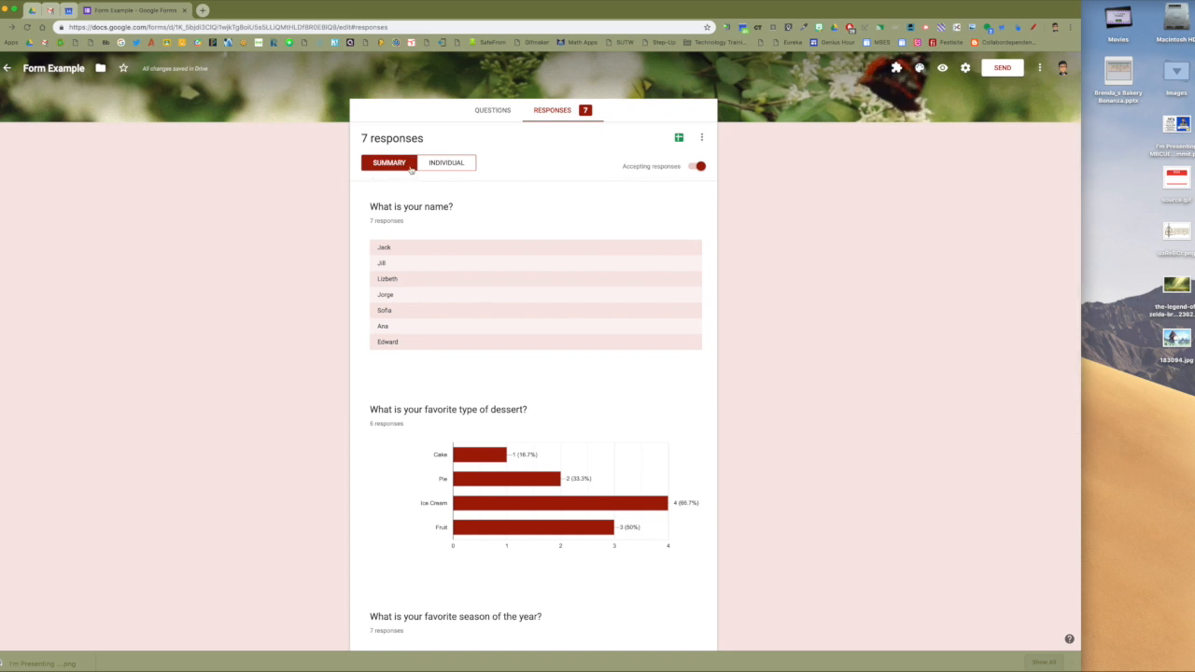
{"action": "scroll", "coordinate": [370, 283], "scroll_direction": "down", "scroll_amount": 1}
{"action": "scroll", "coordinate": [370, 283], "scroll_direction": "down", "scroll_amount": 6}
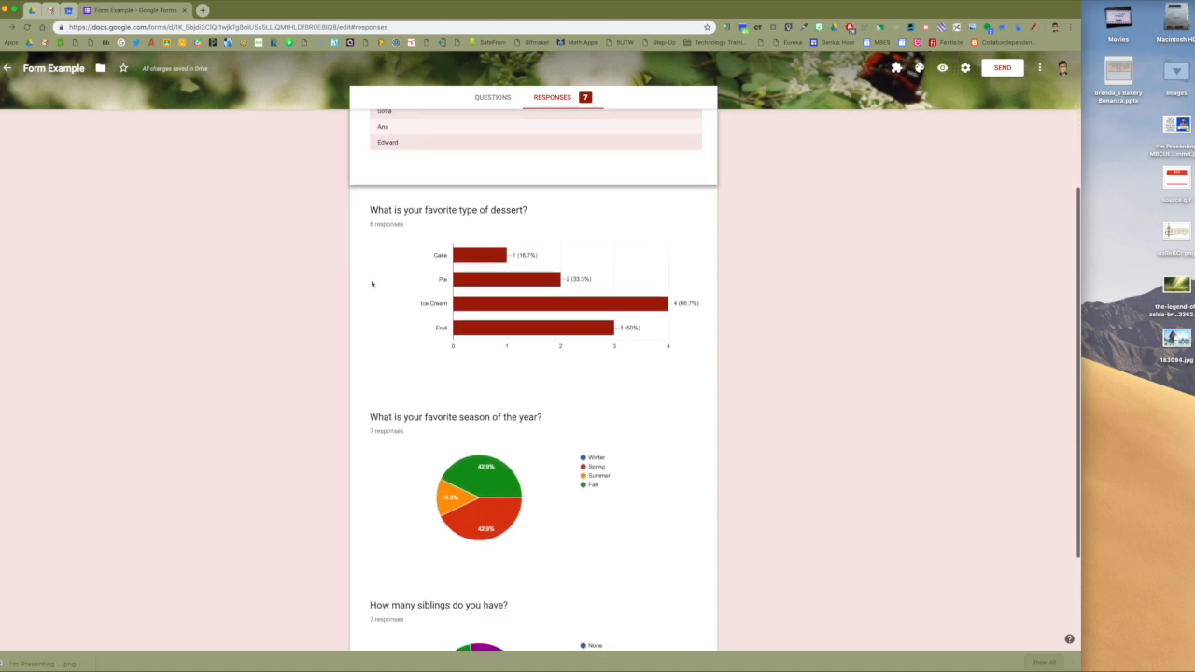
{"action": "scroll", "coordinate": [372, 284], "scroll_direction": "up", "scroll_amount": 7}
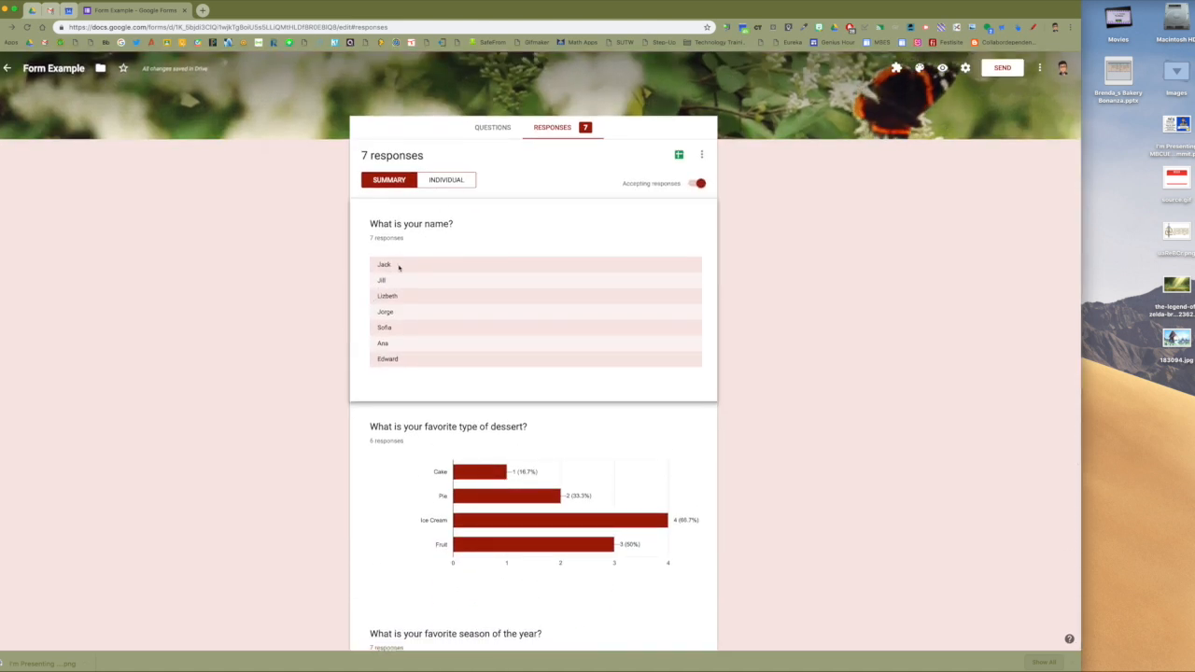
- Examine the first respondent's individual answers to all questions and return to the response summary
{"action": "left_click", "coordinate": [446, 181]}
{"action": "scroll", "coordinate": [290, 347], "scroll_direction": "down", "scroll_amount": 2}
{"action": "scroll", "coordinate": [372, 415], "scroll_direction": "down", "scroll_amount": 5}
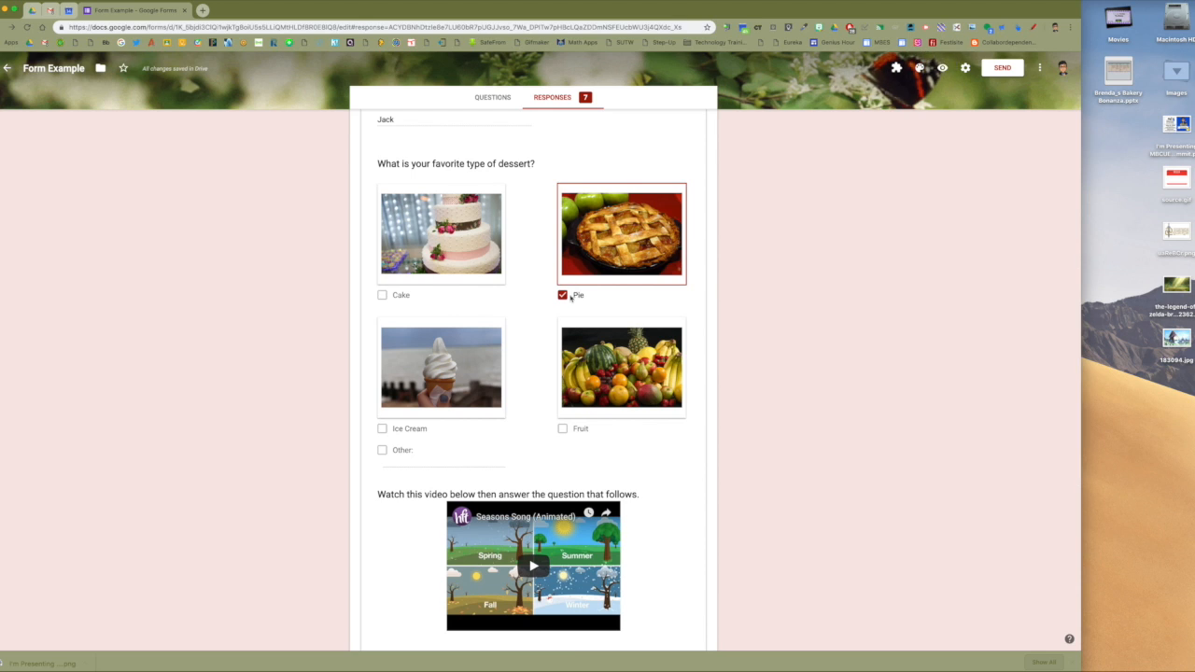
{"action": "scroll", "coordinate": [318, 352], "scroll_direction": "down", "scroll_amount": 4}
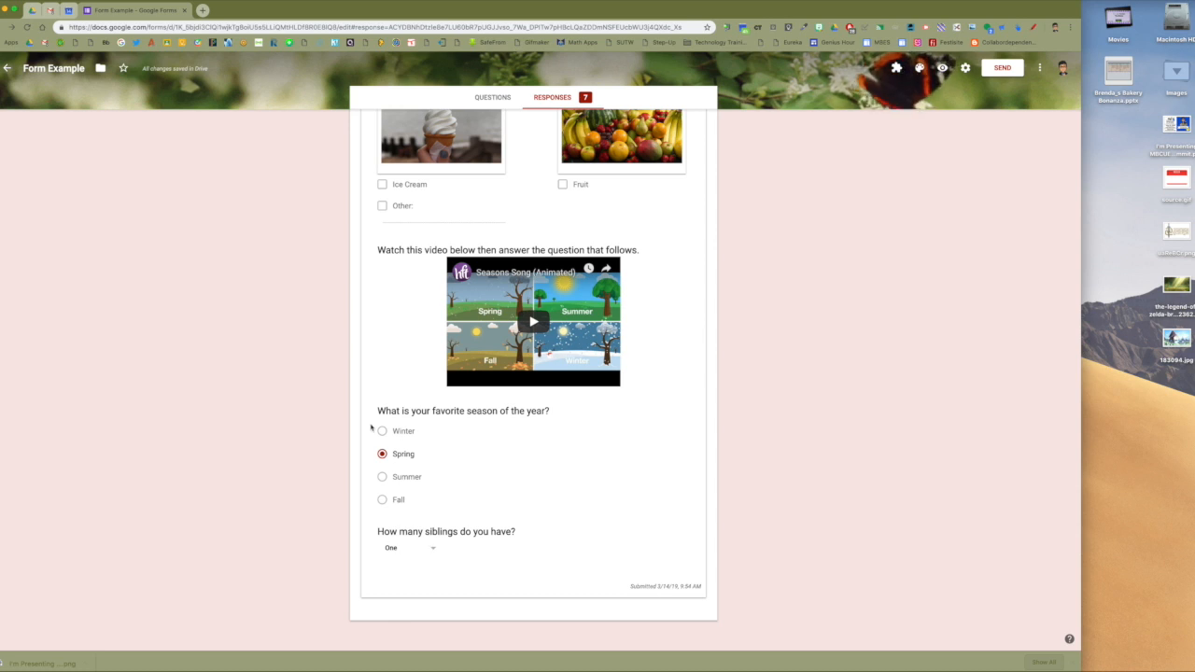
{"action": "scroll", "coordinate": [376, 428], "scroll_direction": "up", "scroll_amount": 10}
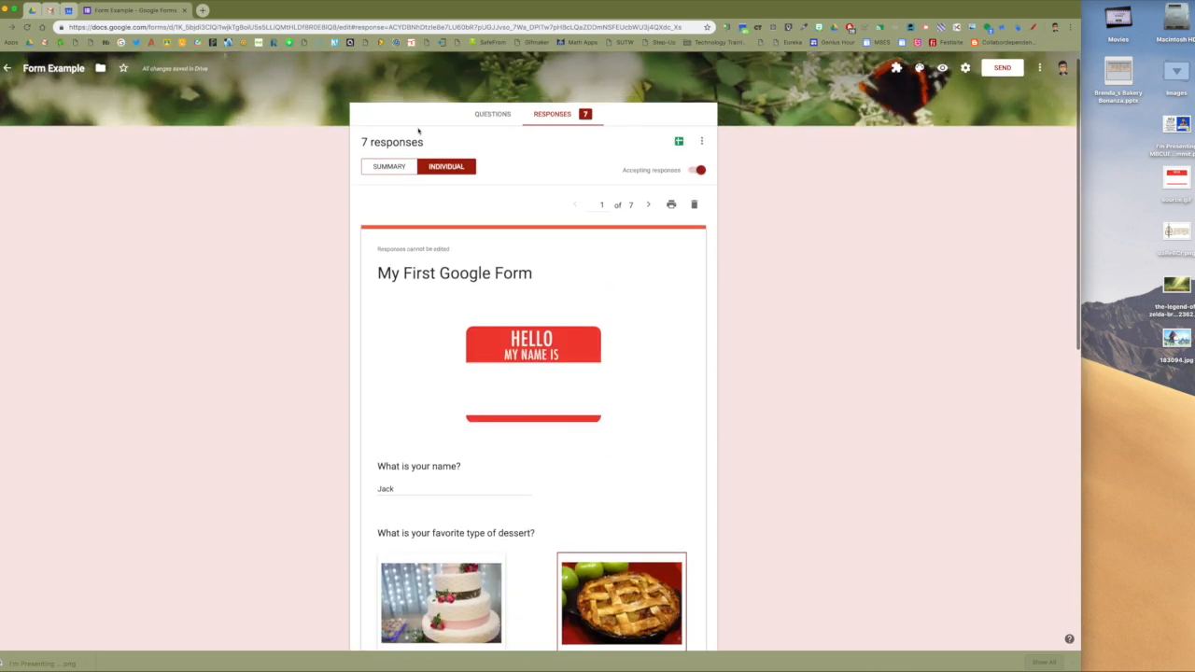
{"action": "left_click", "coordinate": [392, 172]}
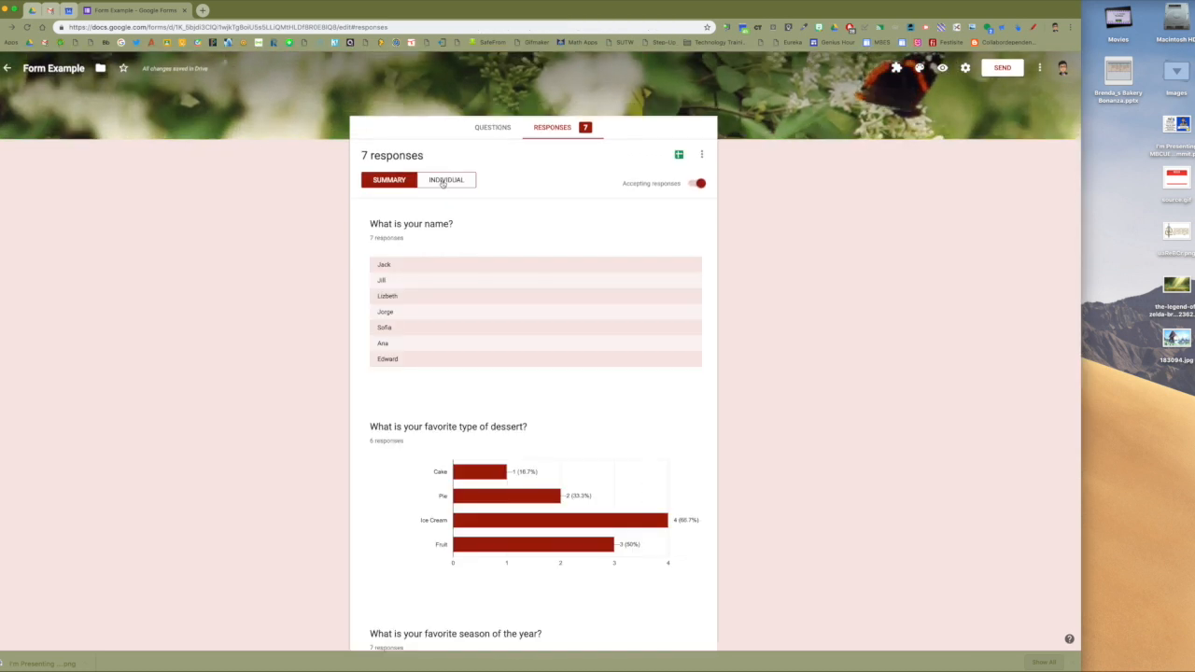
- Page through the individual responses from the first to the last and go back to the summary
{"action": "left_click", "coordinate": [441, 184]}
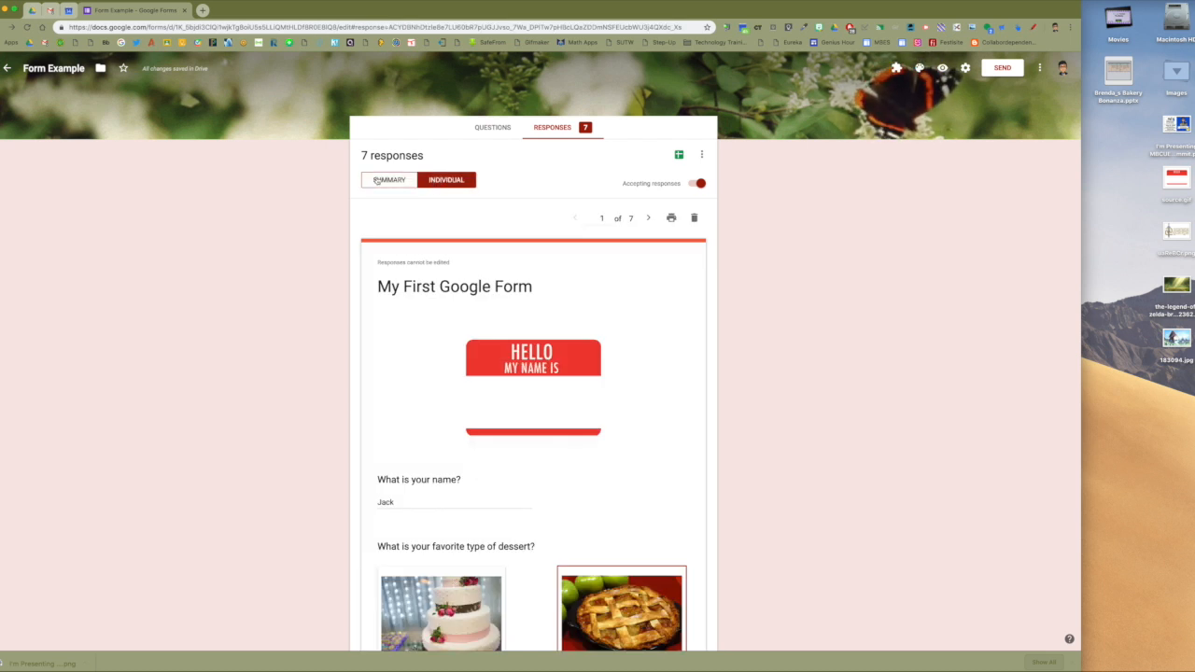
{"action": "left_click", "coordinate": [648, 219]}
{"action": "left_click", "coordinate": [648, 219]}
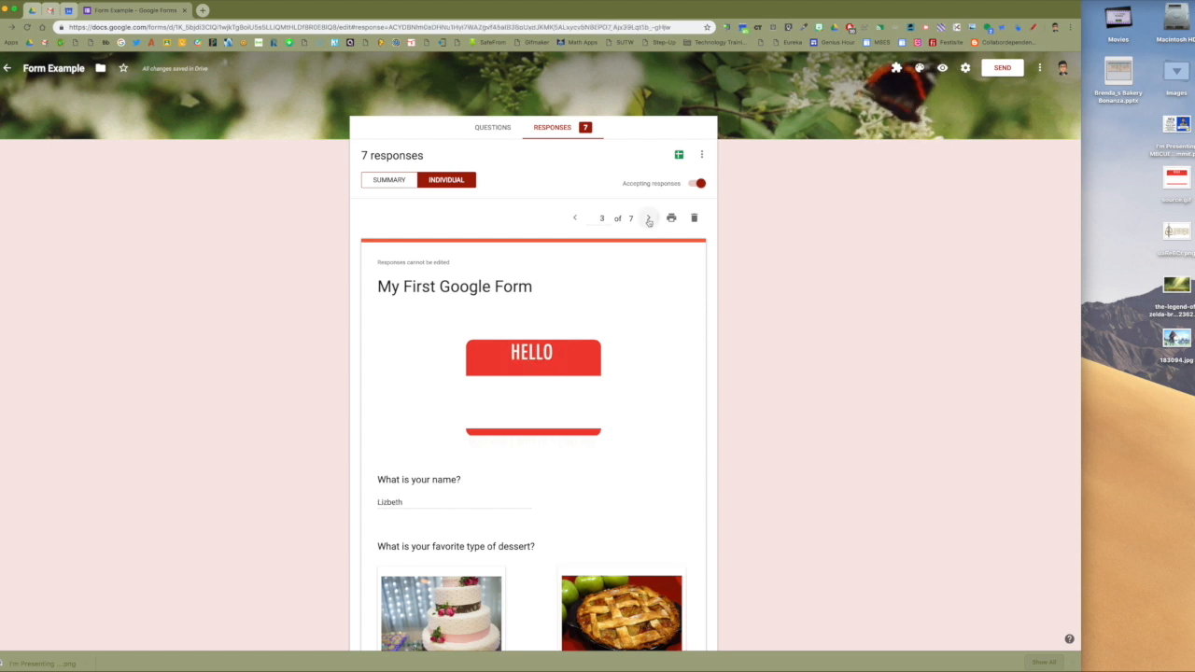
{"action": "left_click", "coordinate": [648, 219]}
{"action": "left_click", "coordinate": [648, 218]}
{"action": "left_click", "coordinate": [648, 218]}
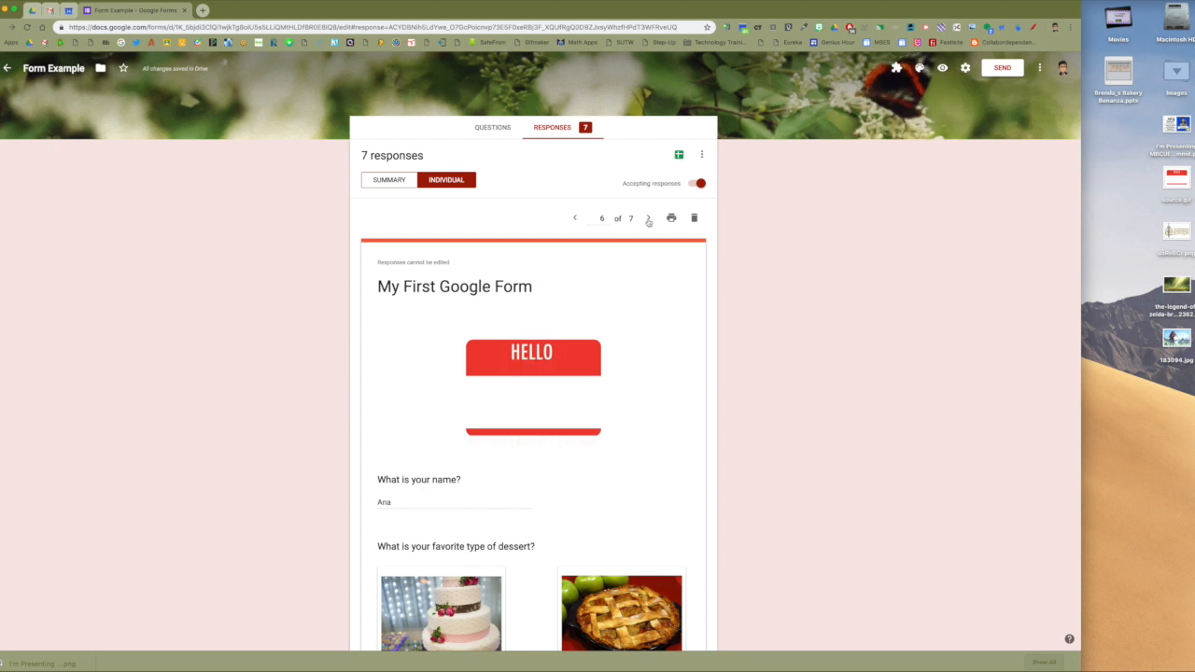
{"action": "left_click", "coordinate": [648, 219]}
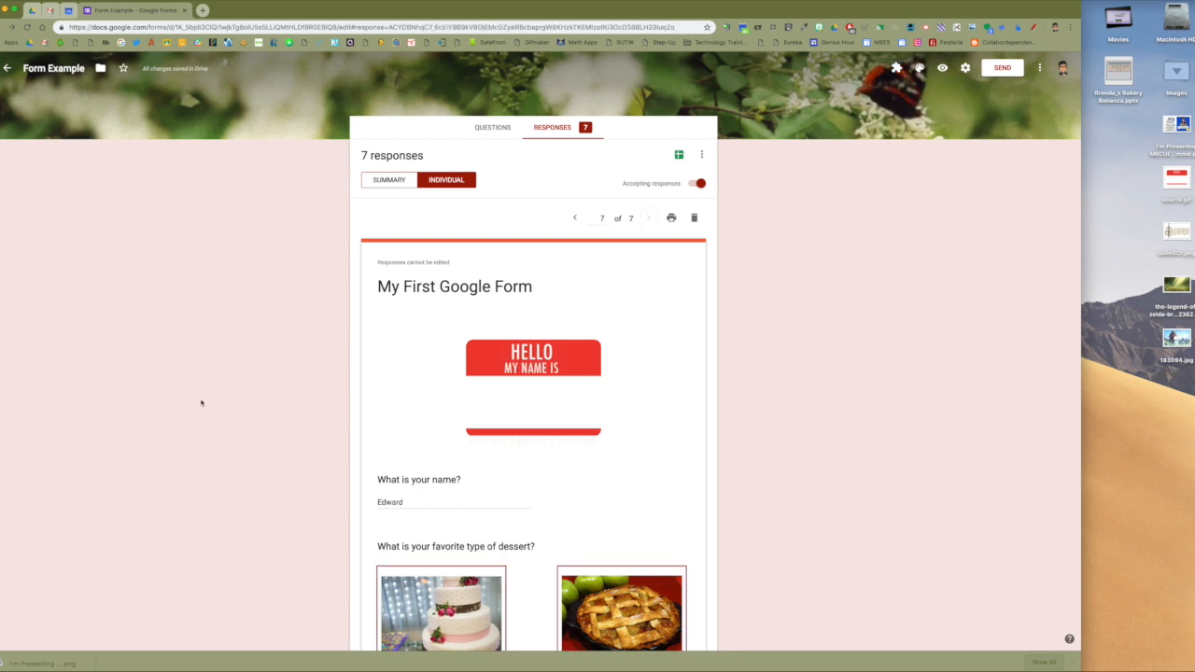
{"action": "left_click", "coordinate": [390, 180]}
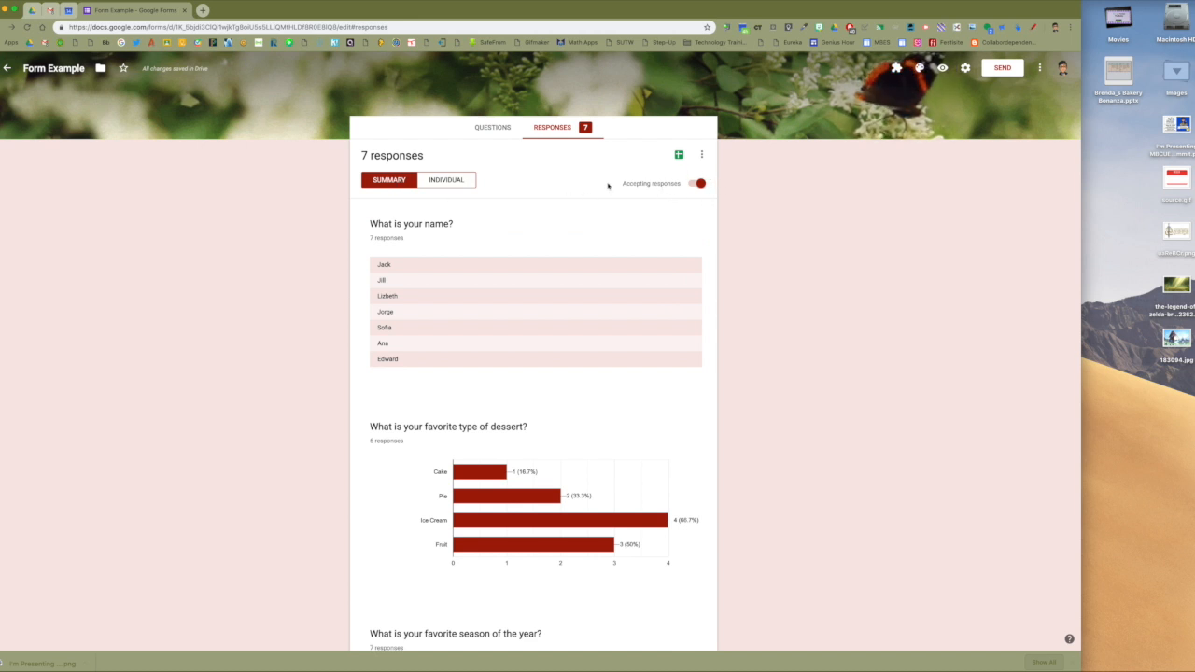
- Stop the form from accepting responses and turn accepting responses back on
{"action": "left_click", "coordinate": [699, 184]}
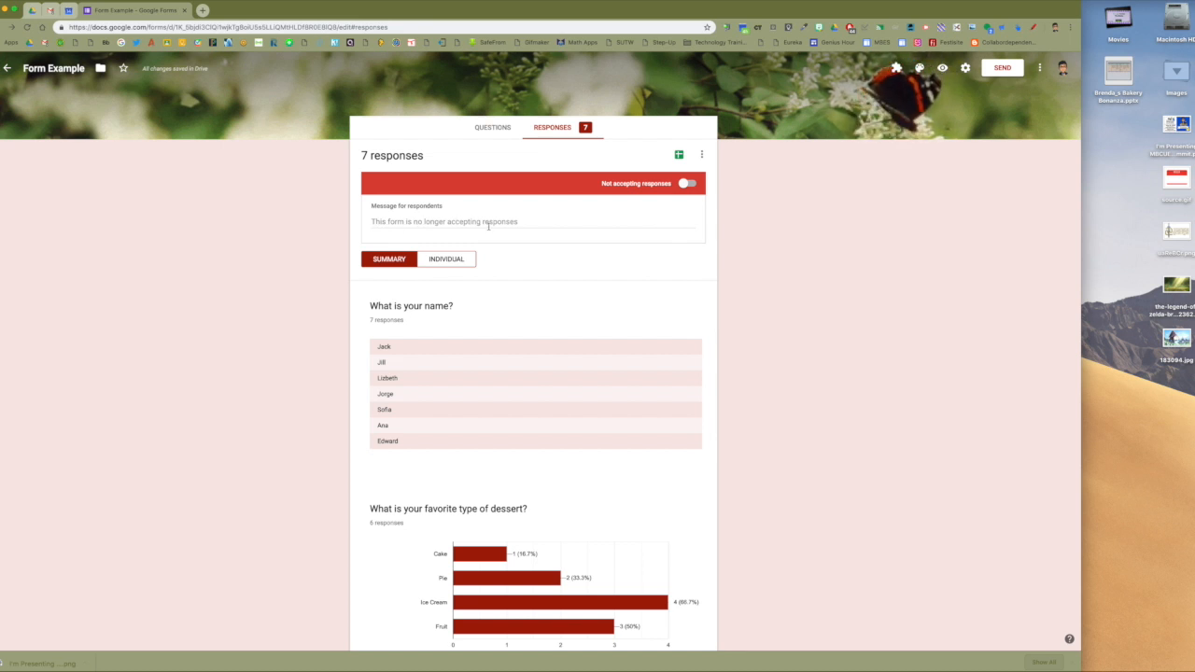
{"action": "left_click", "coordinate": [684, 184]}
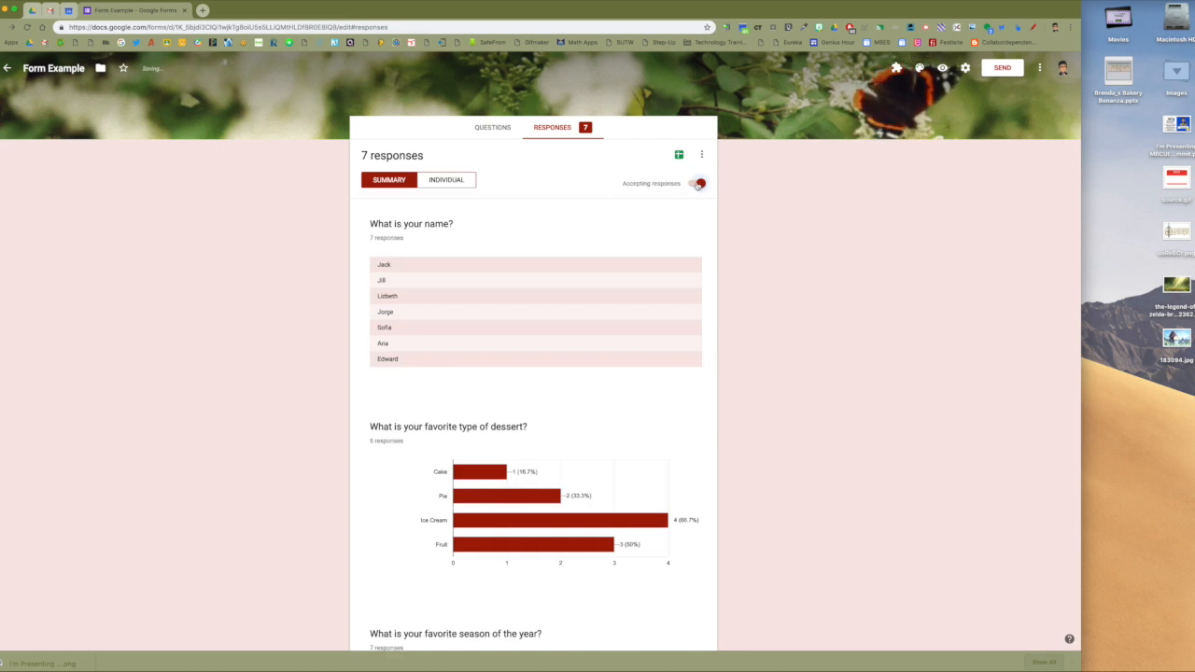
{"action": "left_click", "coordinate": [696, 184]}
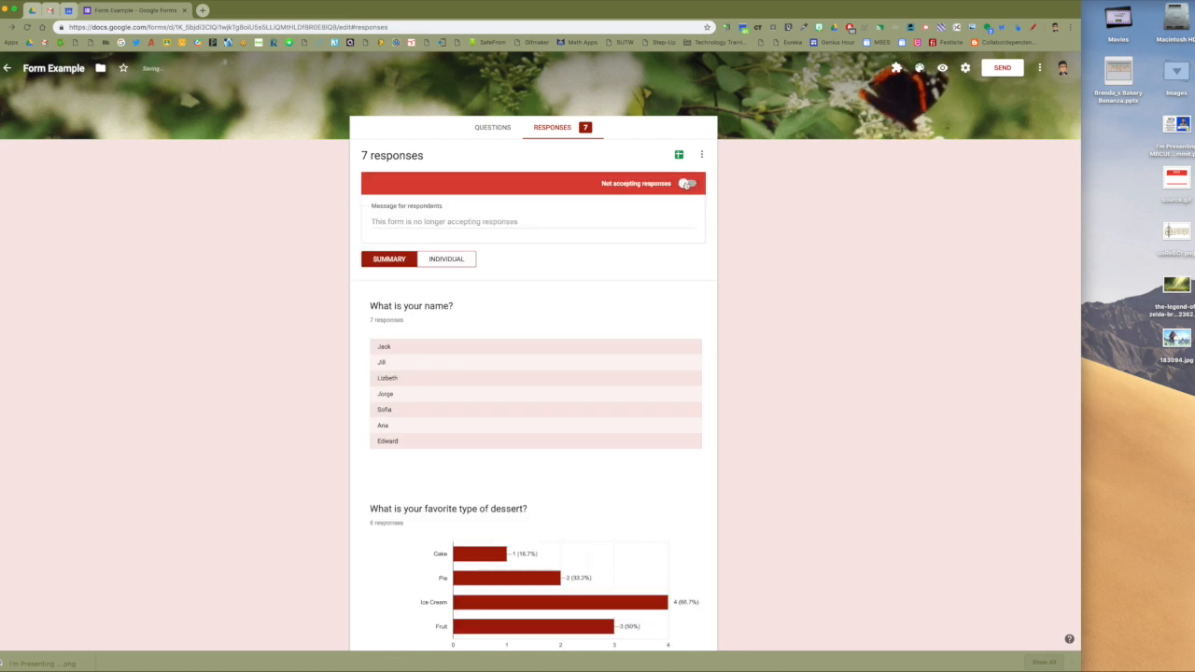
{"action": "left_click", "coordinate": [686, 184]}
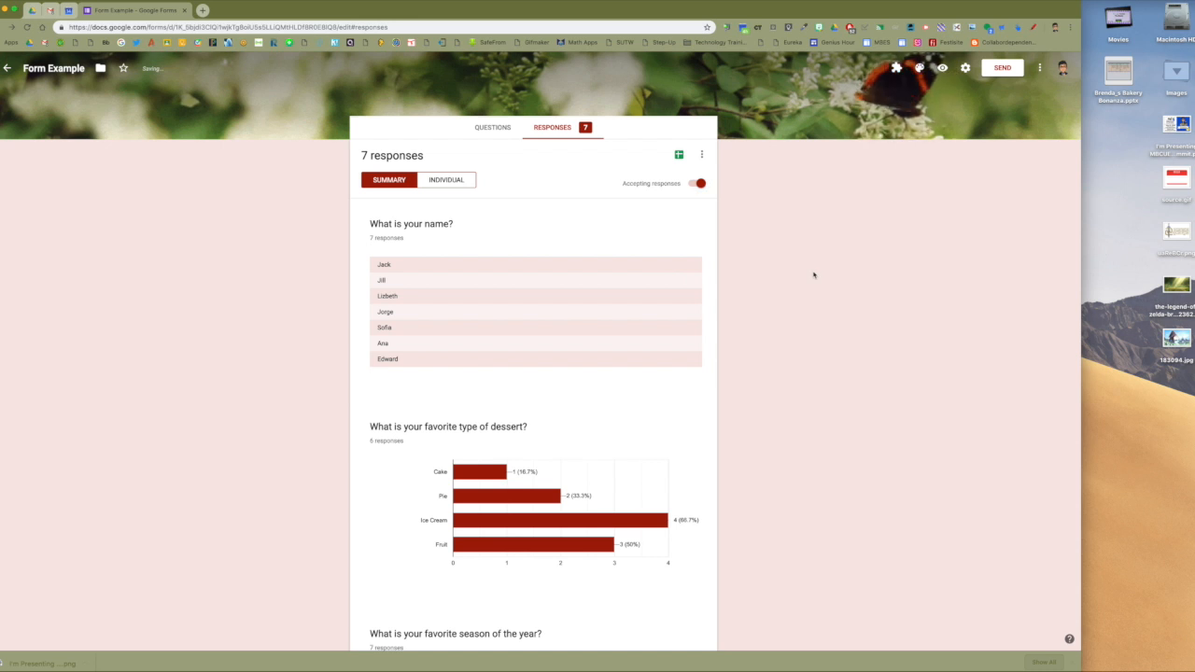
- Look over the summary charts and create a new spreadsheet named Form Example (Responses) as the response destination
{"action": "scroll", "coordinate": [376, 402], "scroll_direction": "down", "scroll_amount": 5}
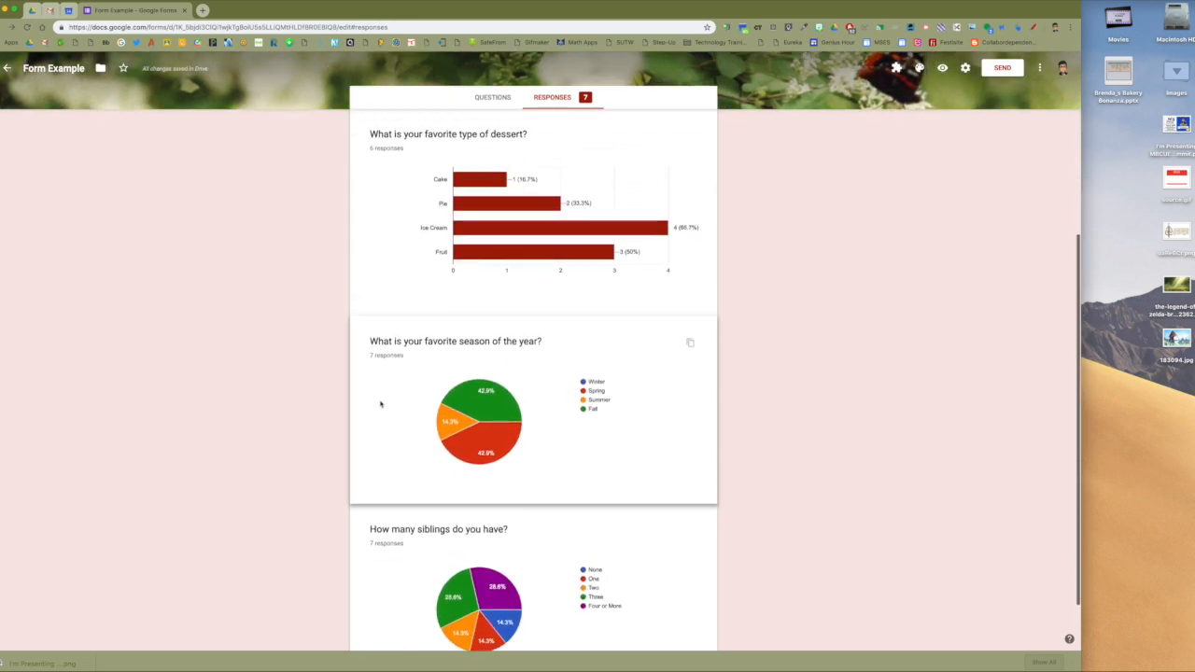
{"action": "scroll", "coordinate": [455, 438], "scroll_direction": "down", "scroll_amount": 1}
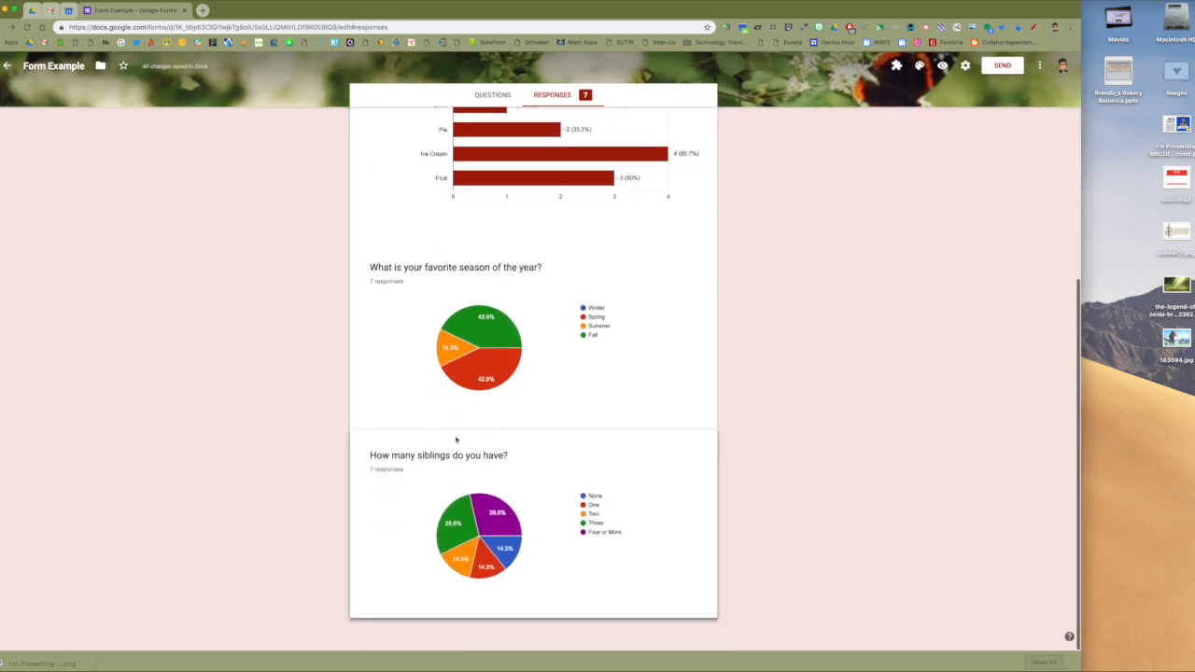
{"action": "scroll", "coordinate": [481, 374], "scroll_direction": "up", "scroll_amount": 10}
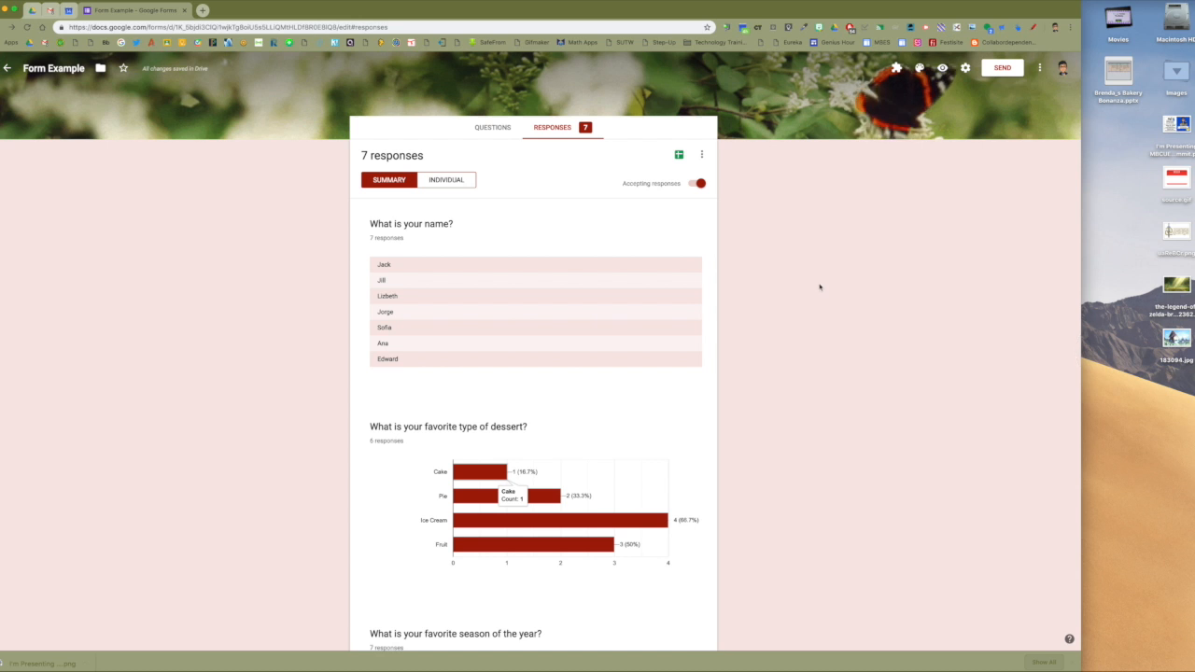
{"action": "left_click", "coordinate": [679, 155]}
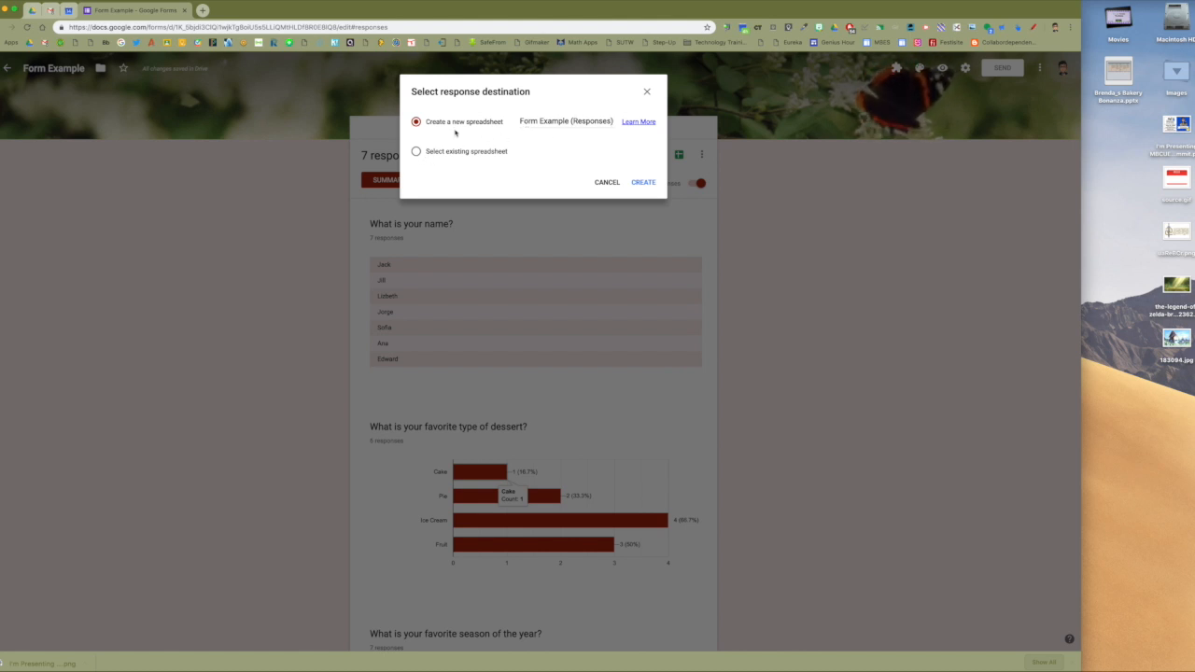
{"action": "left_click", "coordinate": [643, 182]}
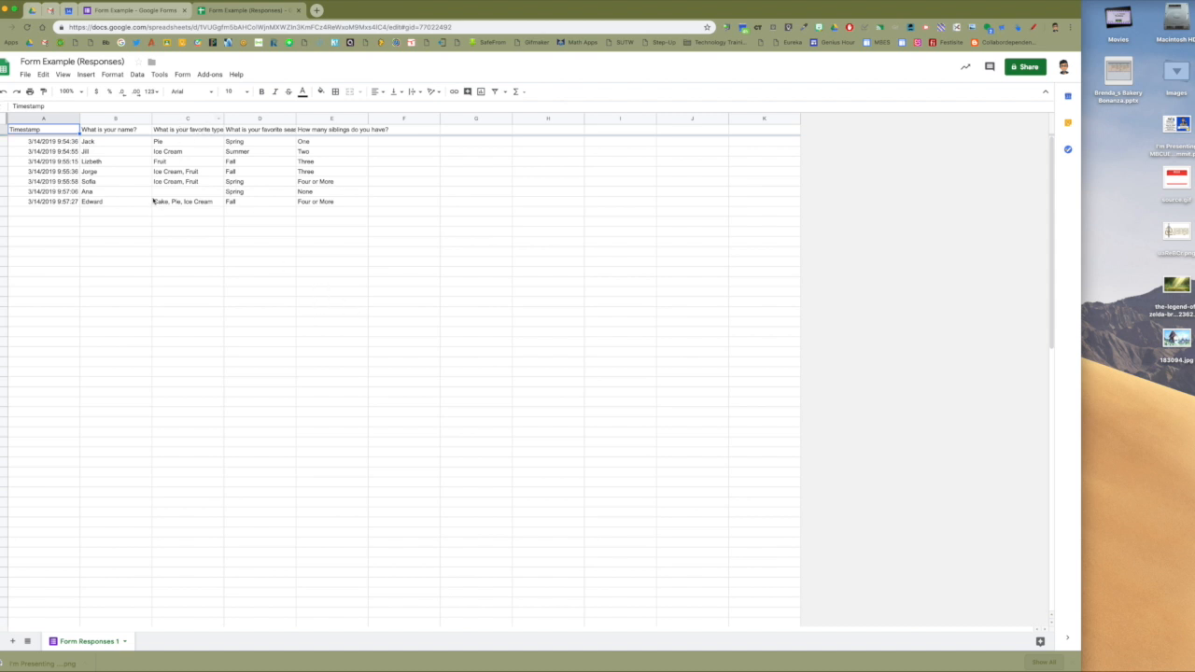
- Go back from the spreadsheet to the form's questions and make the "What is your name?" question required
{"action": "left_click", "coordinate": [136, 12]}
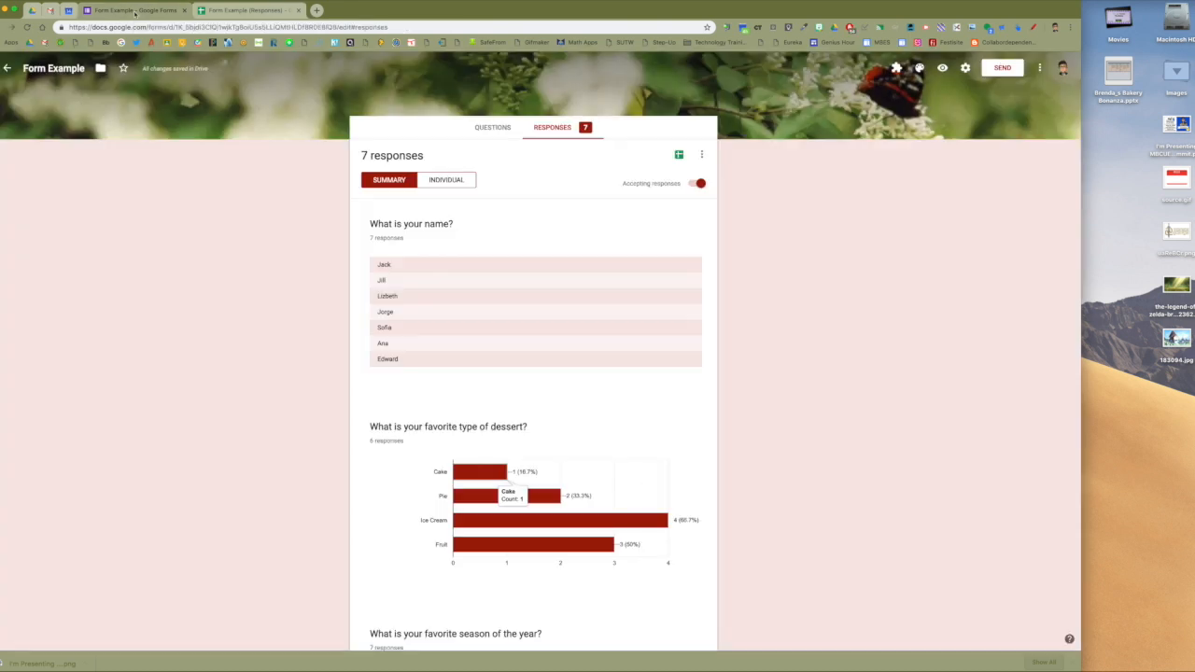
{"action": "left_click", "coordinate": [493, 128]}
{"action": "scroll", "coordinate": [177, 381], "scroll_direction": "down", "scroll_amount": 3}
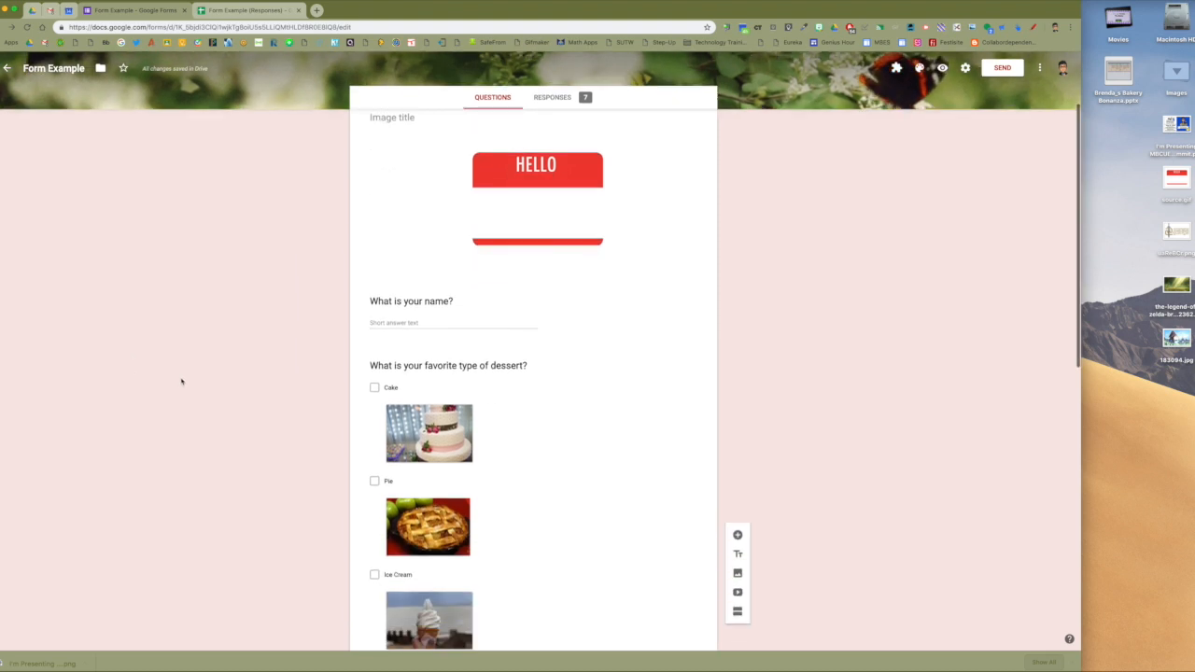
{"action": "scroll", "coordinate": [182, 378], "scroll_direction": "up", "scroll_amount": 2}
{"action": "scroll", "coordinate": [185, 377], "scroll_direction": "down", "scroll_amount": 3}
{"action": "scroll", "coordinate": [185, 377], "scroll_direction": "up", "scroll_amount": 4}
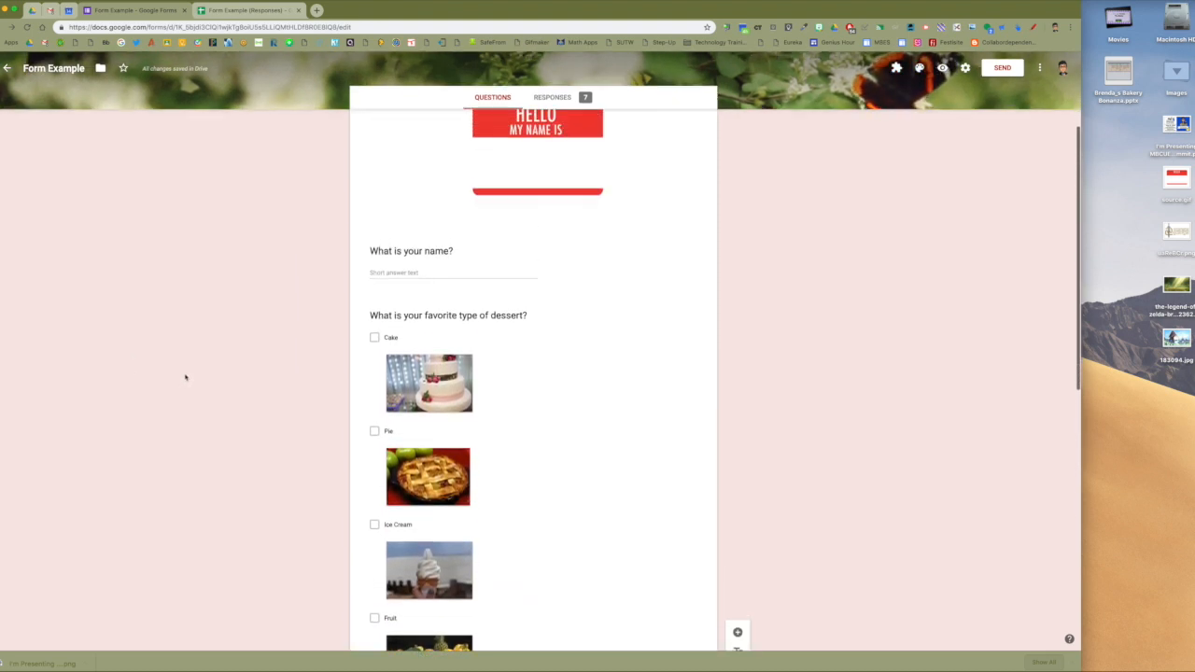
{"action": "scroll", "coordinate": [186, 378], "scroll_direction": "down", "scroll_amount": 1}
{"action": "scroll", "coordinate": [186, 378], "scroll_direction": "down", "scroll_amount": 2}
{"action": "scroll", "coordinate": [187, 376], "scroll_direction": "up", "scroll_amount": 3}
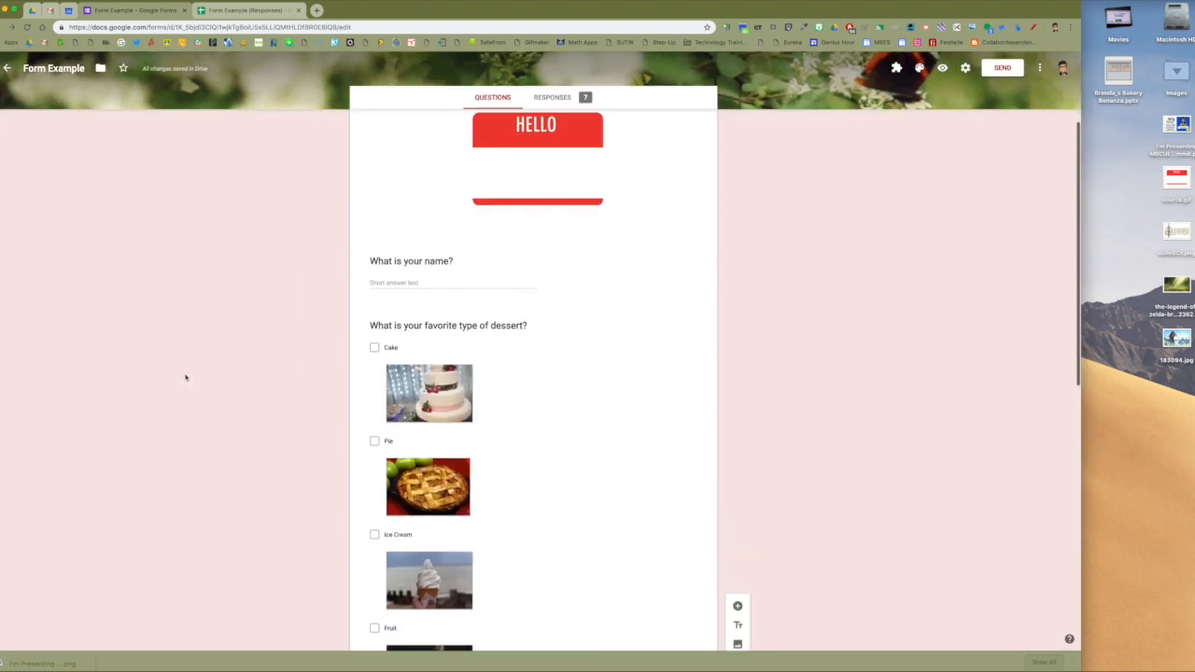
{"action": "left_click", "coordinate": [382, 355]}
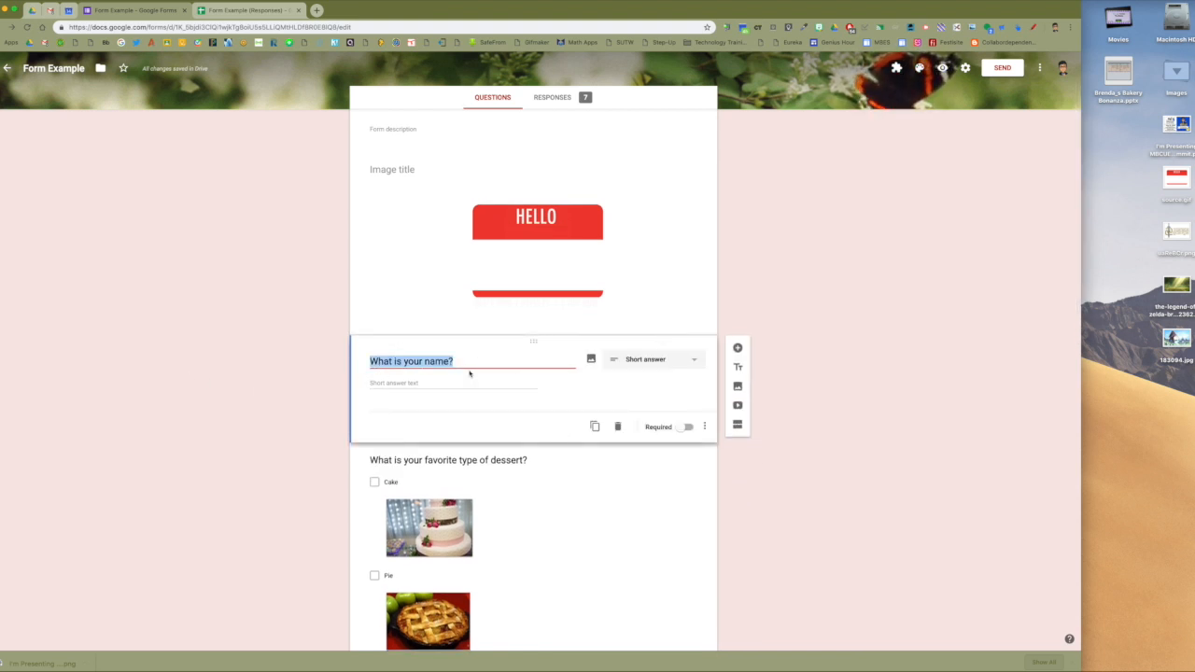
{"action": "left_click", "coordinate": [682, 429]}
{"action": "scroll", "coordinate": [747, 490], "scroll_direction": "down", "scroll_amount": 4}
{"action": "scroll", "coordinate": [743, 496], "scroll_direction": "down", "scroll_amount": 2}
{"action": "scroll", "coordinate": [700, 457], "scroll_direction": "up", "scroll_amount": 4}
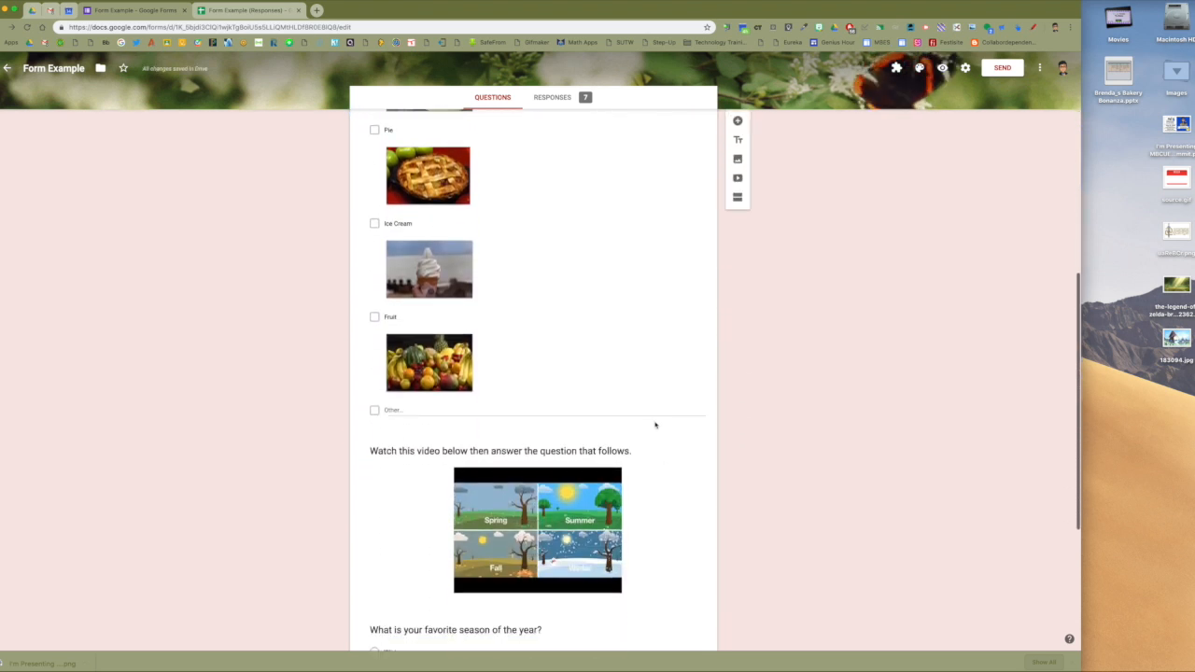
- Make the "What is your favorite type of dessert?" question required
{"action": "scroll", "coordinate": [656, 429], "scroll_direction": "down", "scroll_amount": 2}
{"action": "scroll", "coordinate": [654, 433], "scroll_direction": "down", "scroll_amount": 2}
{"action": "left_click", "coordinate": [651, 457]}
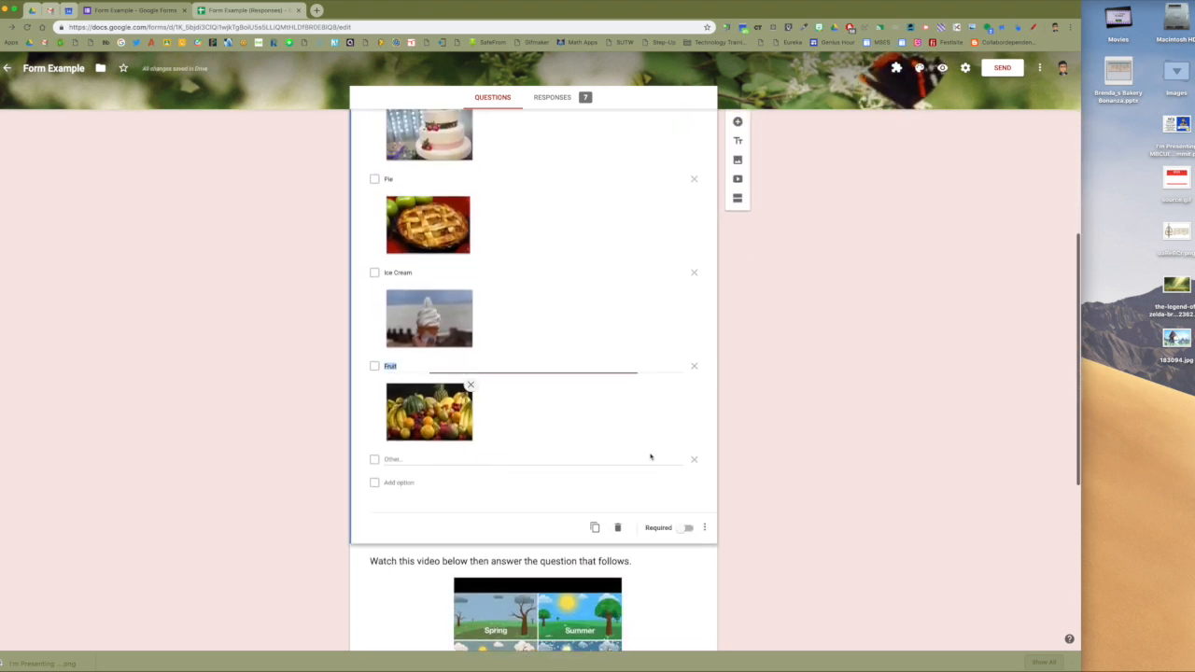
{"action": "left_click", "coordinate": [687, 528]}
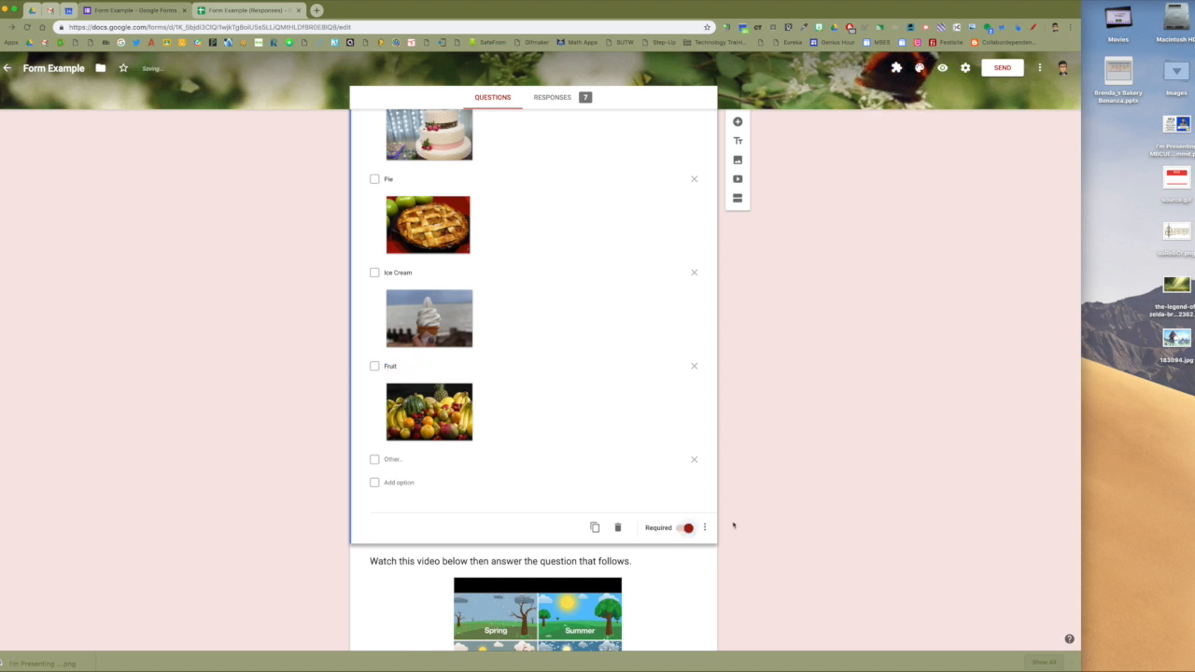
- Make the "What is your favorite season of the year?" and "How many siblings do you have?" questions required
{"action": "scroll", "coordinate": [776, 505], "scroll_direction": "down", "scroll_amount": 5}
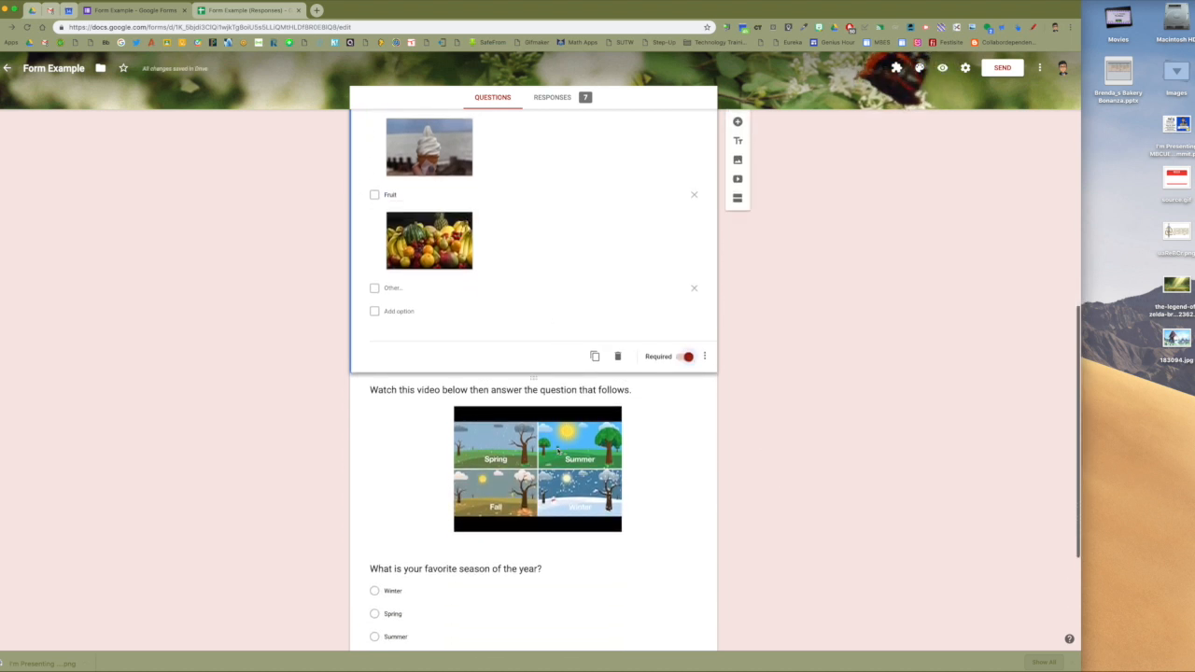
{"action": "left_click", "coordinate": [645, 442]}
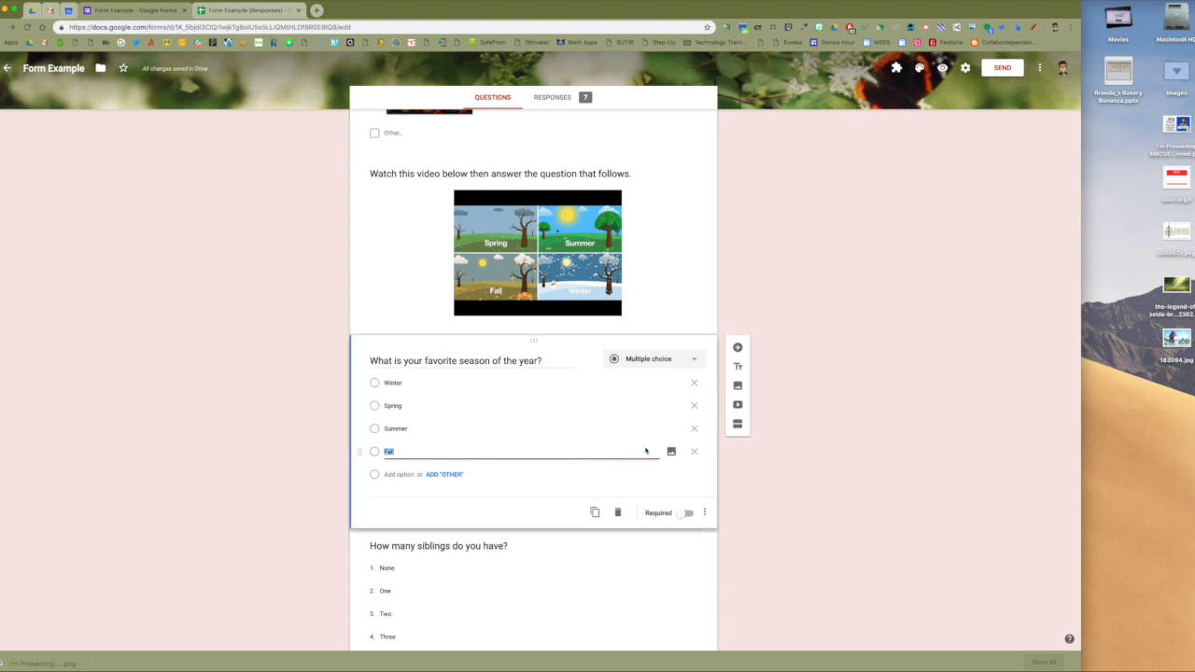
{"action": "left_click", "coordinate": [687, 514]}
{"action": "scroll", "coordinate": [635, 504], "scroll_direction": "down", "scroll_amount": 1}
{"action": "left_click", "coordinate": [632, 551]}
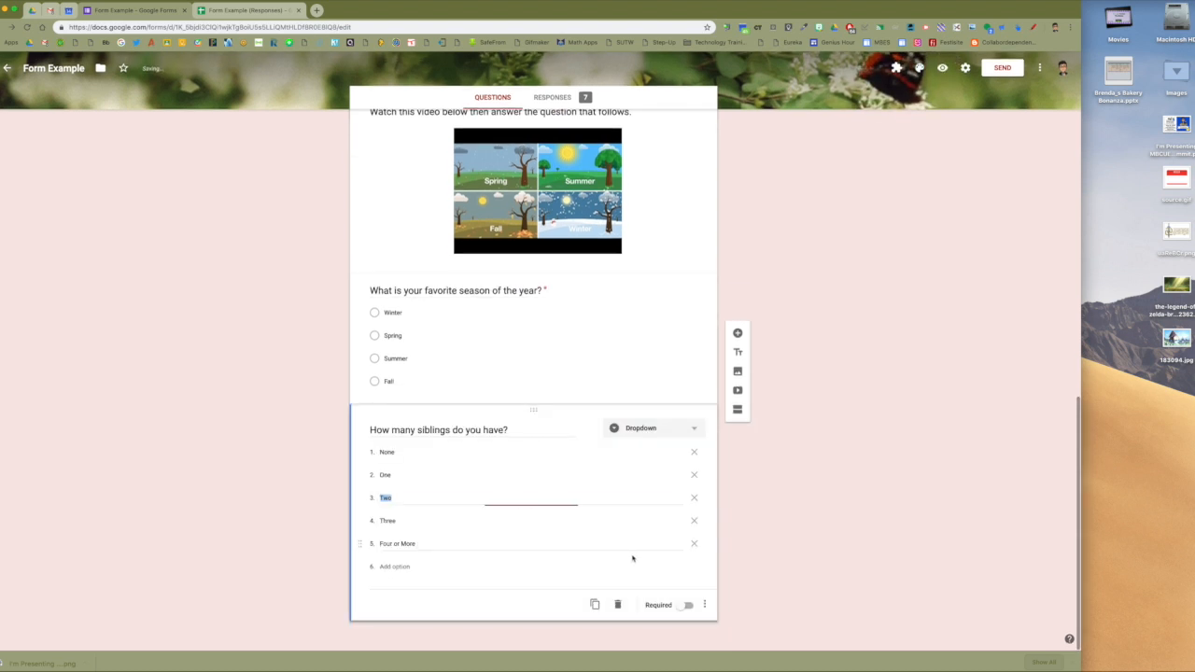
{"action": "left_click", "coordinate": [687, 607]}
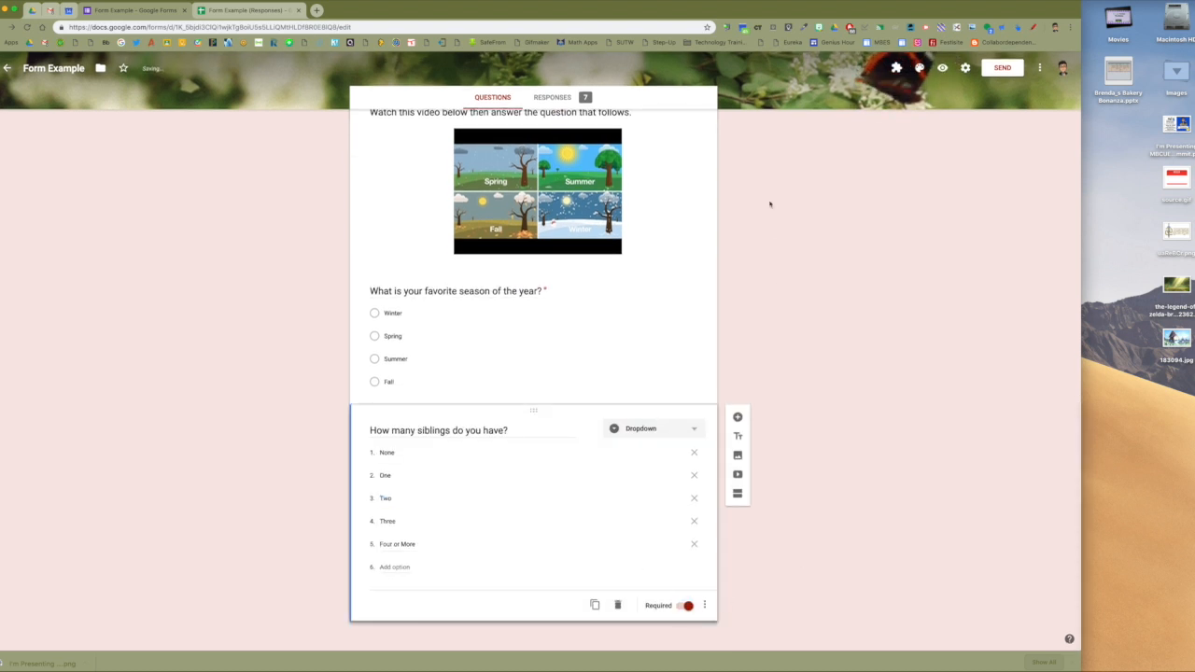
- Switch to the Form Example (Responses) spreadsheet and wrap the text in all cells of the sheet
{"action": "scroll", "coordinate": [771, 224], "scroll_direction": "up", "scroll_amount": 6}
{"action": "scroll", "coordinate": [770, 237], "scroll_direction": "up", "scroll_amount": 2}
{"action": "scroll", "coordinate": [768, 278], "scroll_direction": "down", "scroll_amount": 4}
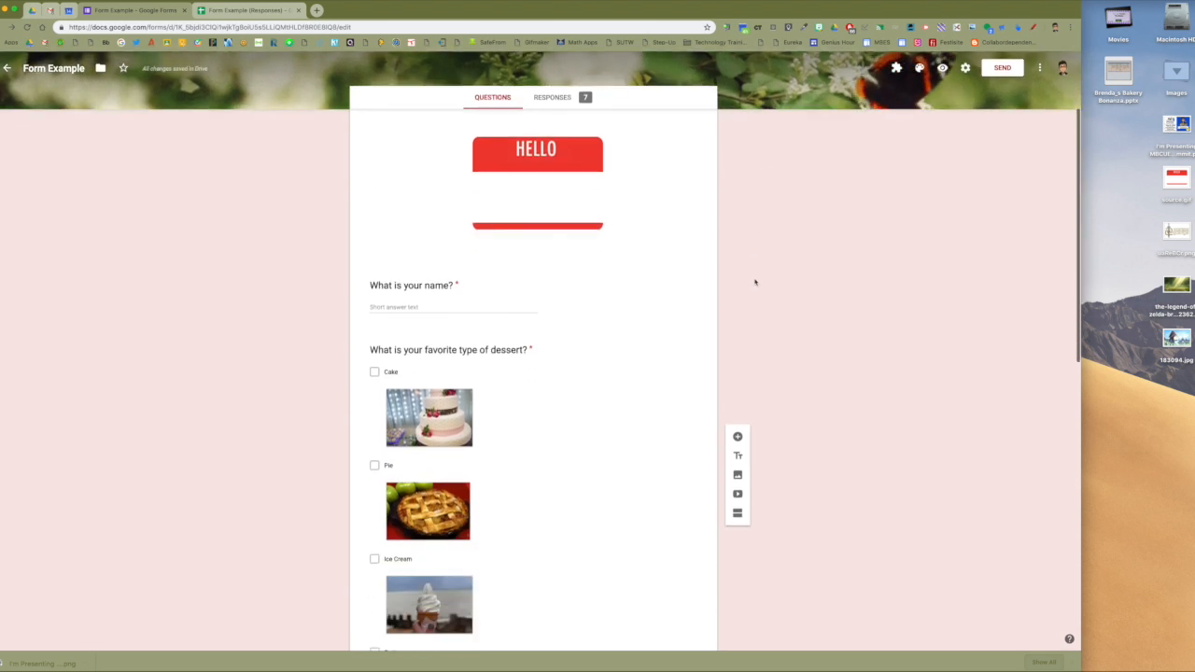
{"action": "scroll", "coordinate": [728, 257], "scroll_direction": "down", "scroll_amount": 3}
{"action": "scroll", "coordinate": [719, 256], "scroll_direction": "up", "scroll_amount": 6}
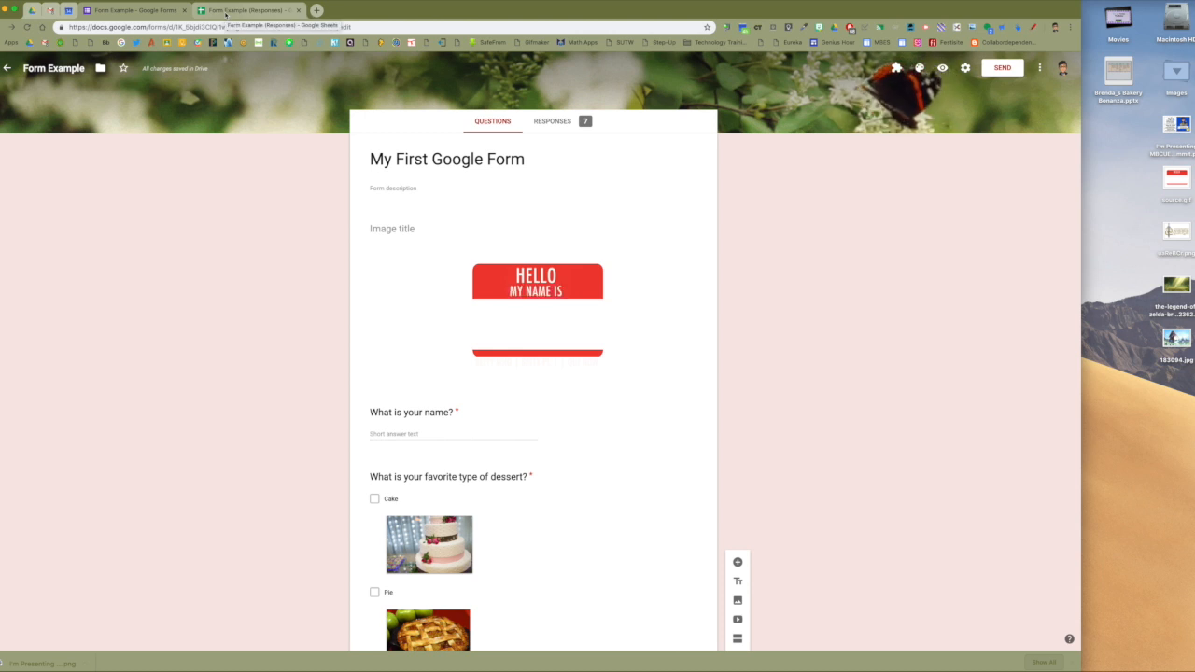
{"action": "left_click", "coordinate": [225, 11]}
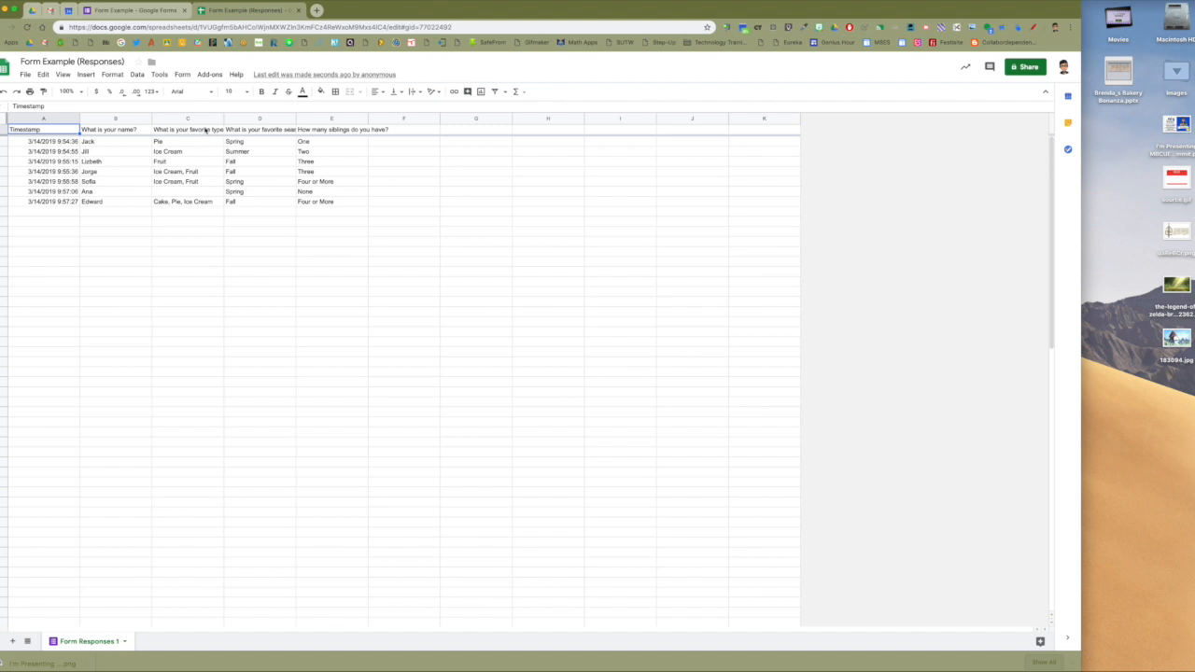
{"action": "left_click", "coordinate": [3, 117]}
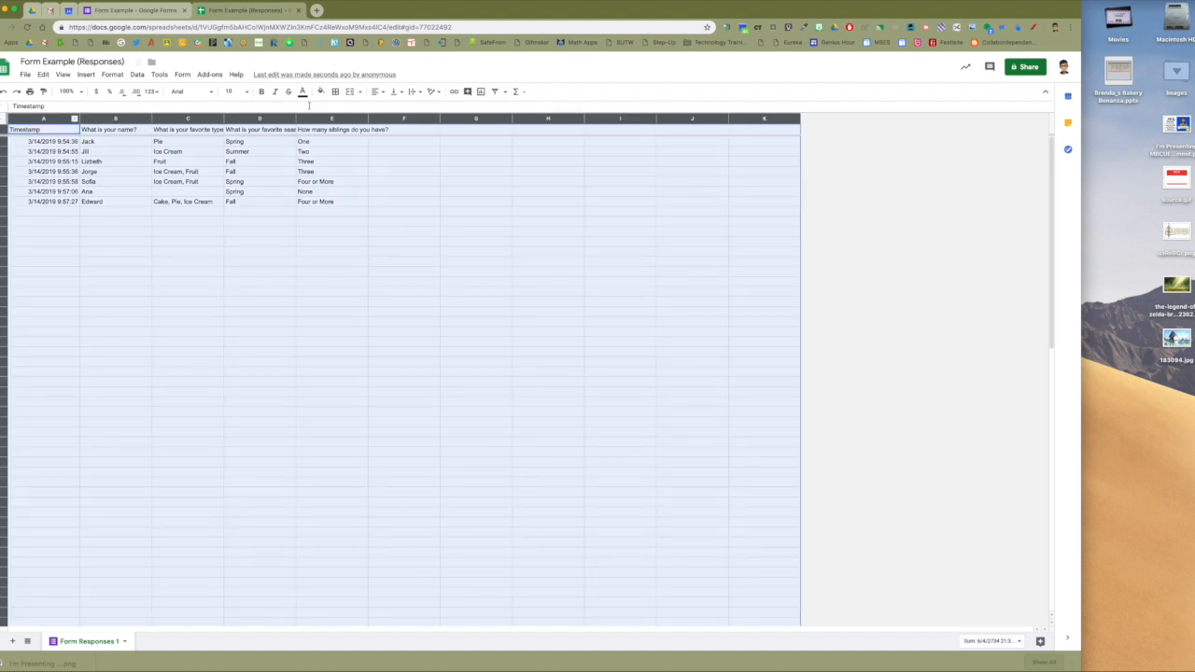
{"action": "left_click", "coordinate": [414, 92]}
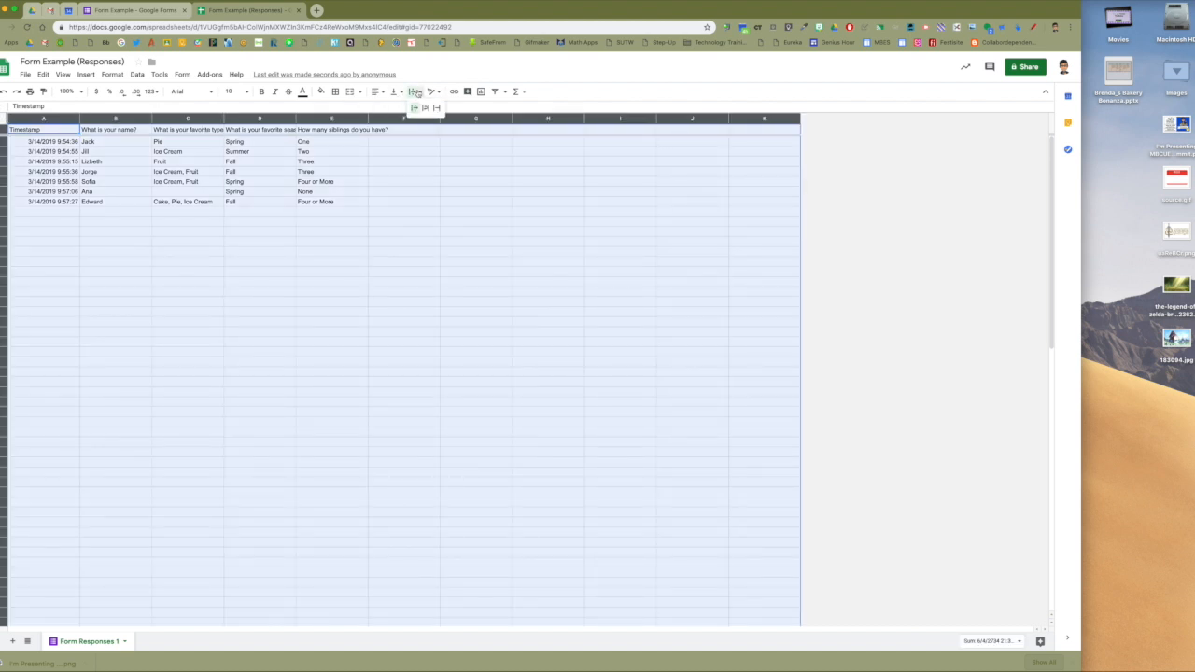
{"action": "left_click", "coordinate": [426, 105]}
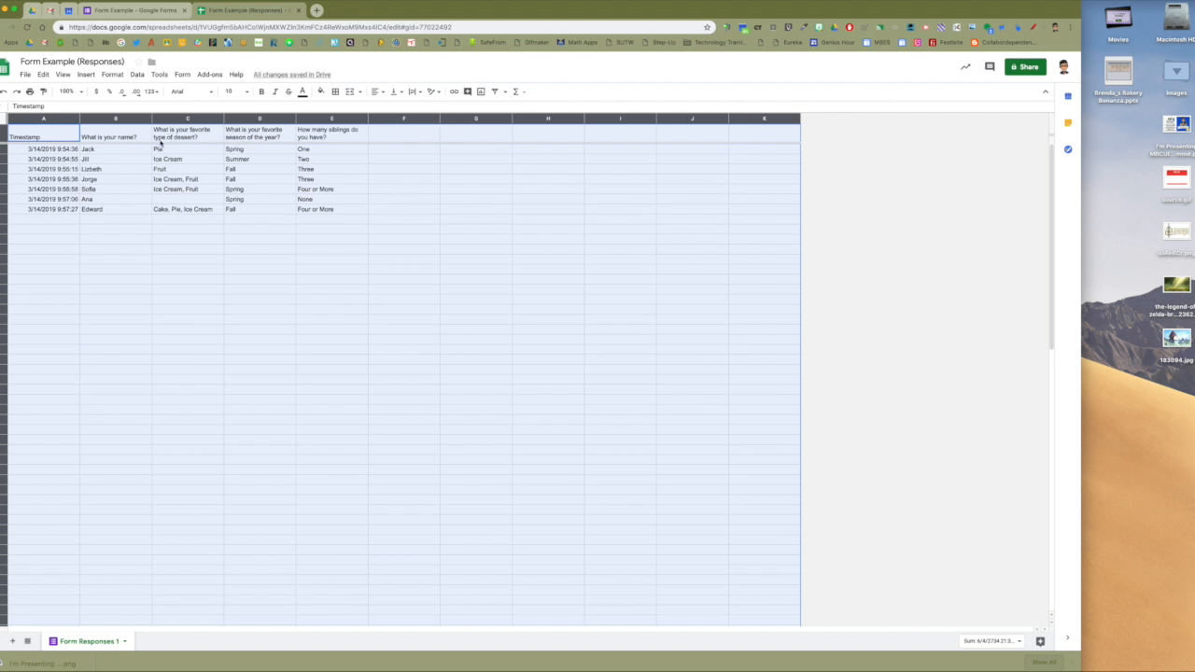
- Examine the blank dessert answer in the responses sheet and return to the form to check the required setting of "What is your name?"
{"action": "left_click", "coordinate": [168, 201]}
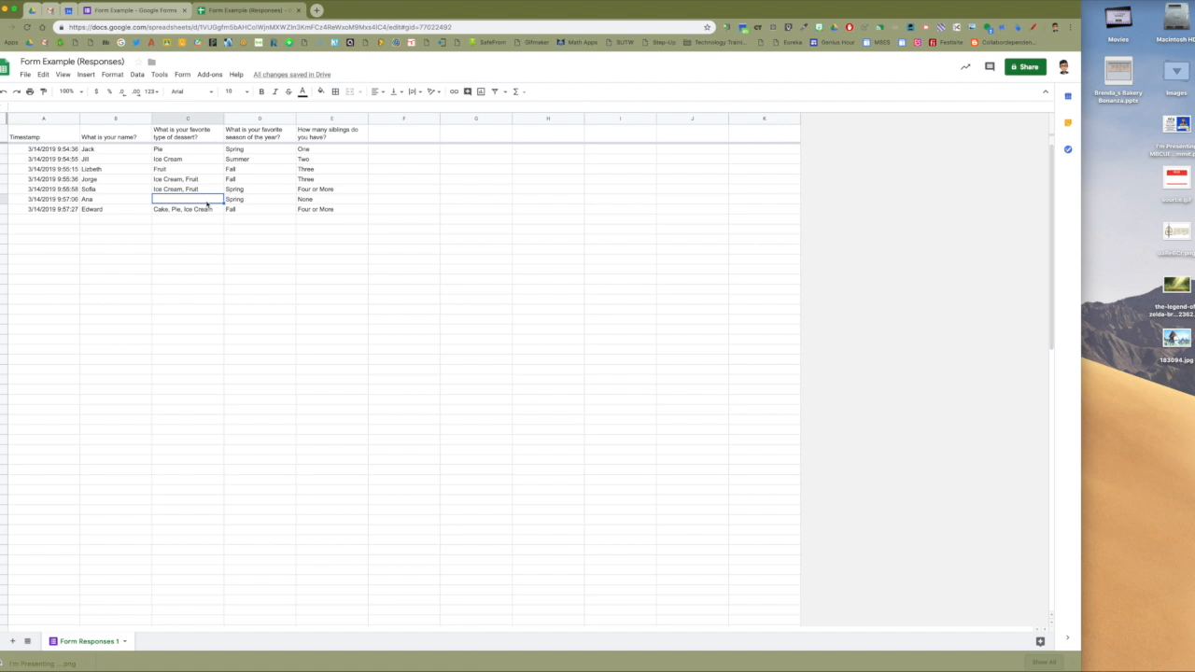
{"action": "left_click", "coordinate": [135, 10]}
{"action": "scroll", "coordinate": [531, 426], "scroll_direction": "down", "scroll_amount": 2}
{"action": "scroll", "coordinate": [531, 426], "scroll_direction": "down", "scroll_amount": 3}
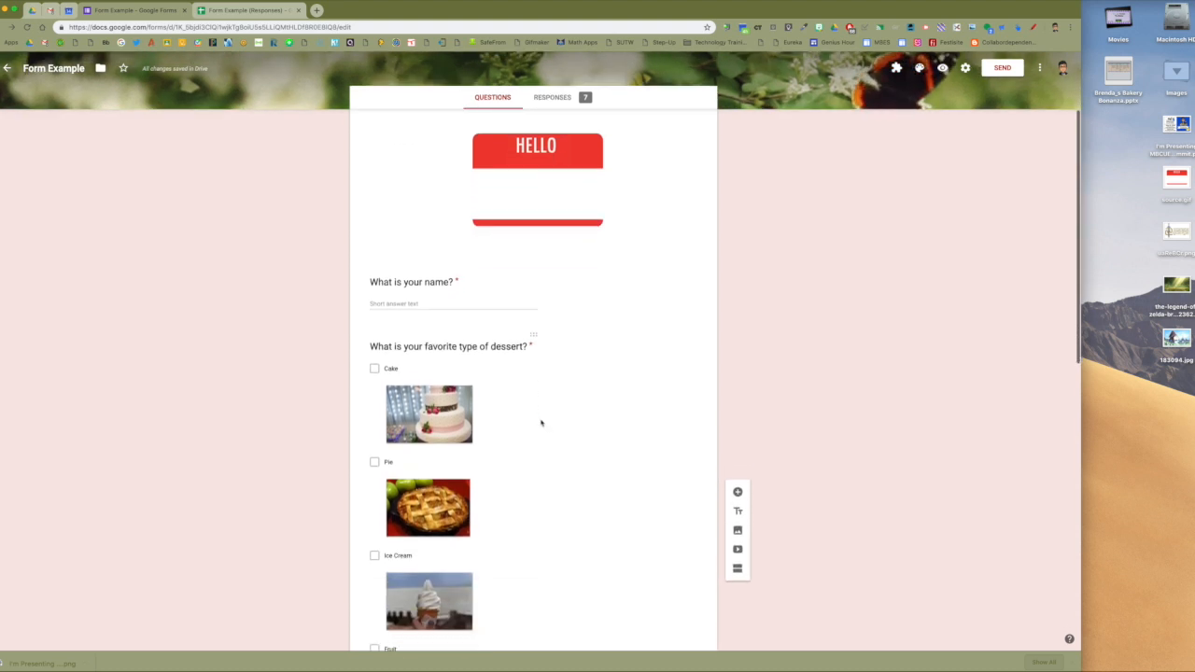
{"action": "left_click", "coordinate": [618, 244]}
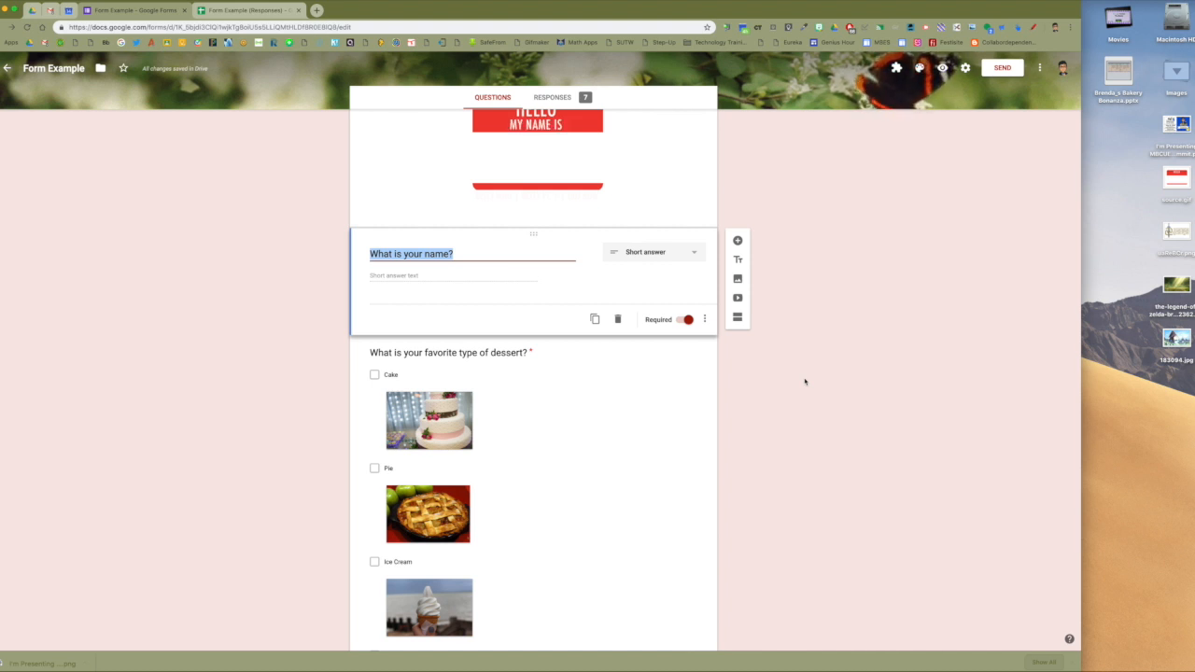
{"action": "left_click", "coordinate": [207, 369]}
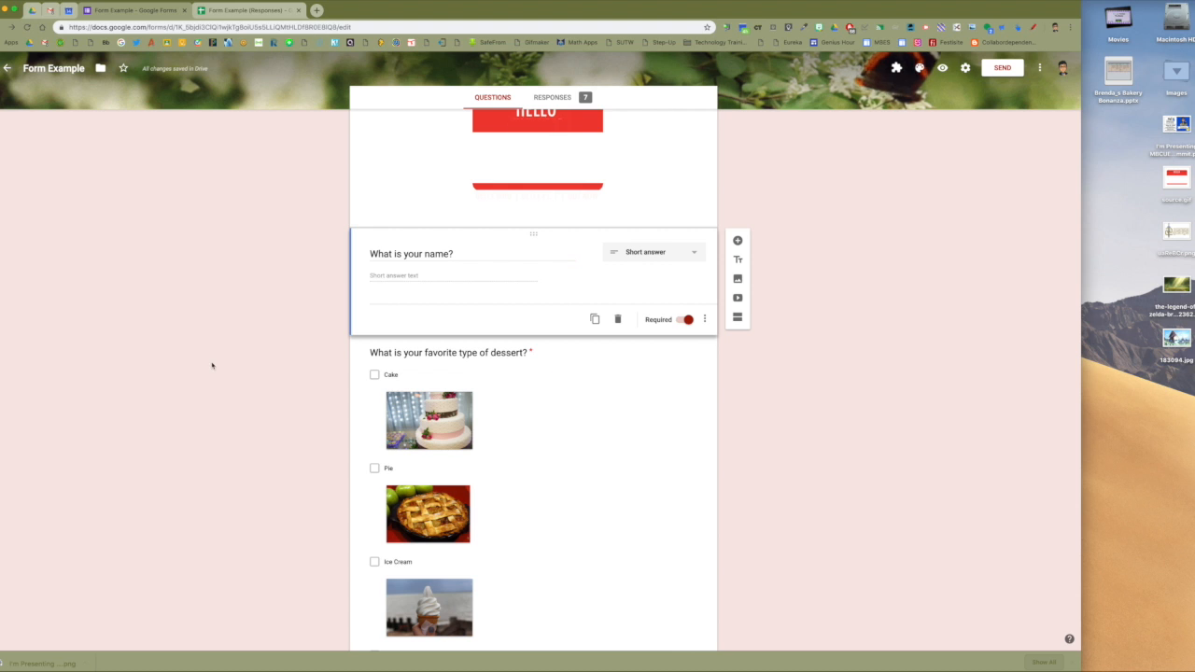